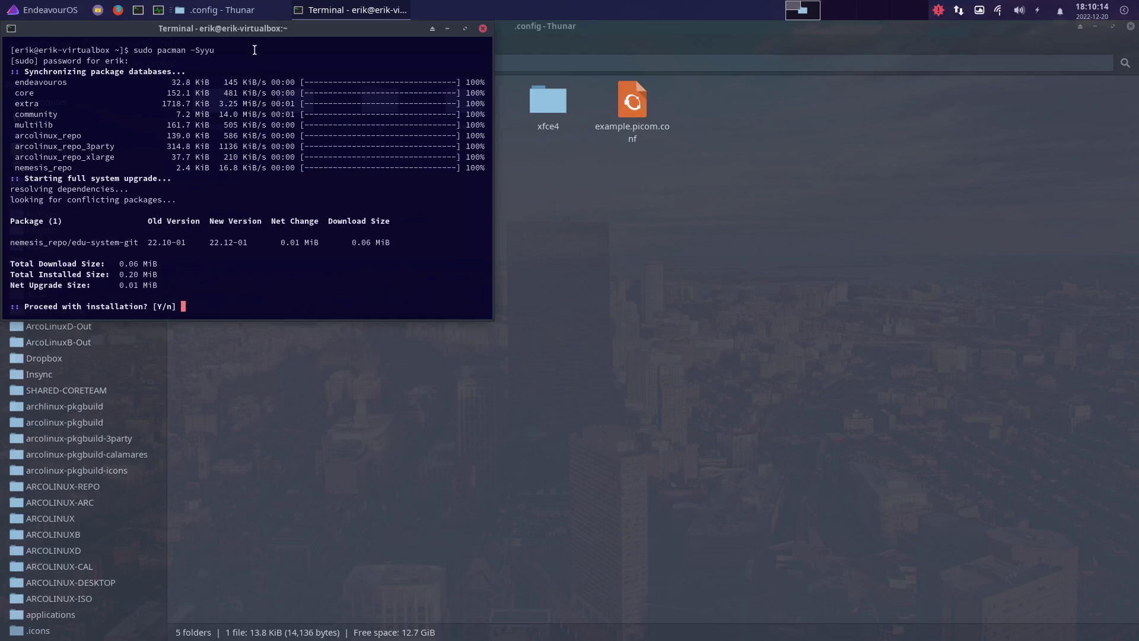
# Step: Centre the terminal and confirm the pending pacman upgrade, updating edu-system-git to 22.12-01
pyautogui.moveTo(268, 36); pyautogui.dragTo(562, 188)
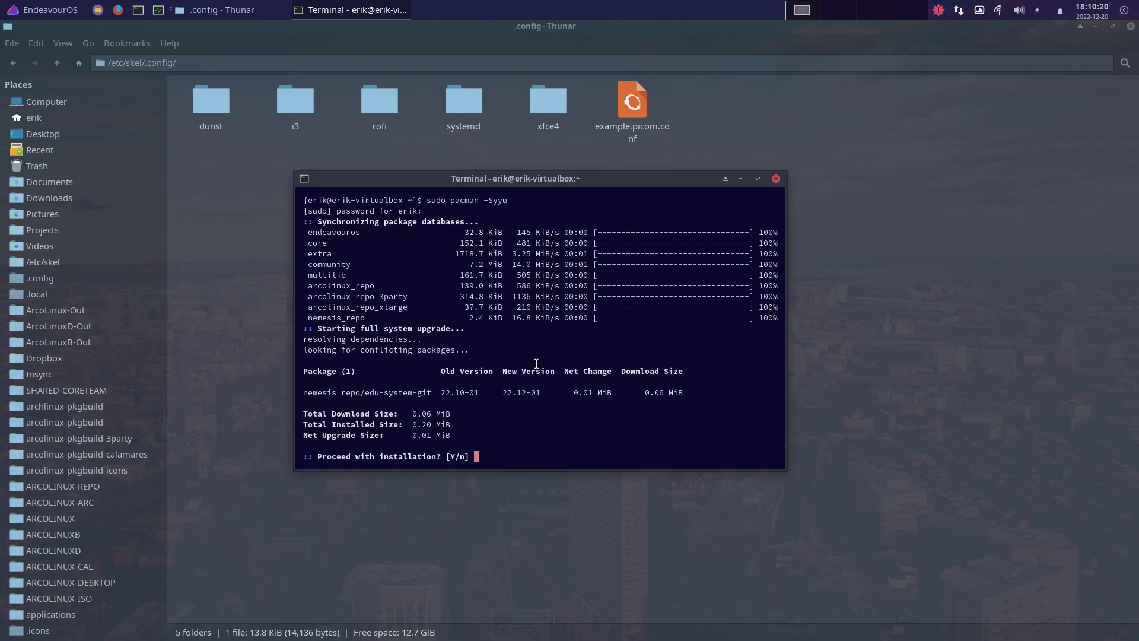
pyautogui.press('Return')
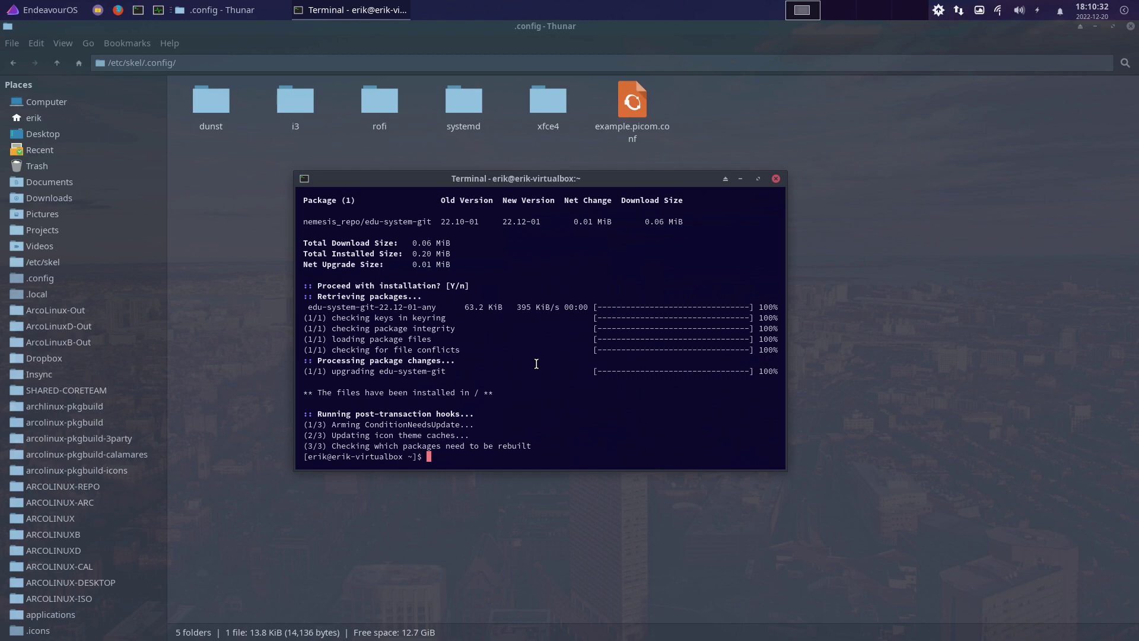
# Step: Install the edu-xfce-git package with sudo pacman -S
pyautogui.write('sudo pamcan')
pyautogui.press('BackSpace')
pyautogui.press('BackSpace')
pyautogui.press('BackSpace')
pyautogui.press('BackSpace')
pyautogui.press('BackSpace')
pyautogui.write('cman -S ex')
pyautogui.press('BackSpace')
pyautogui.write('du-xfc')
pyautogui.press('Tab')
pyautogui.press('Return')
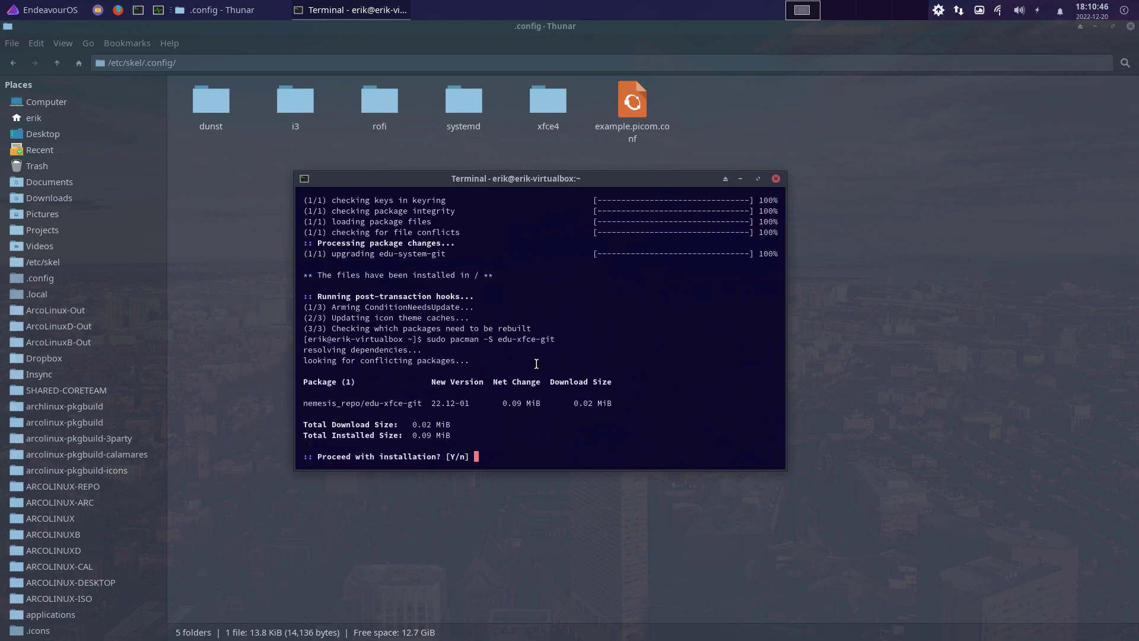
pyautogui.press('Return')
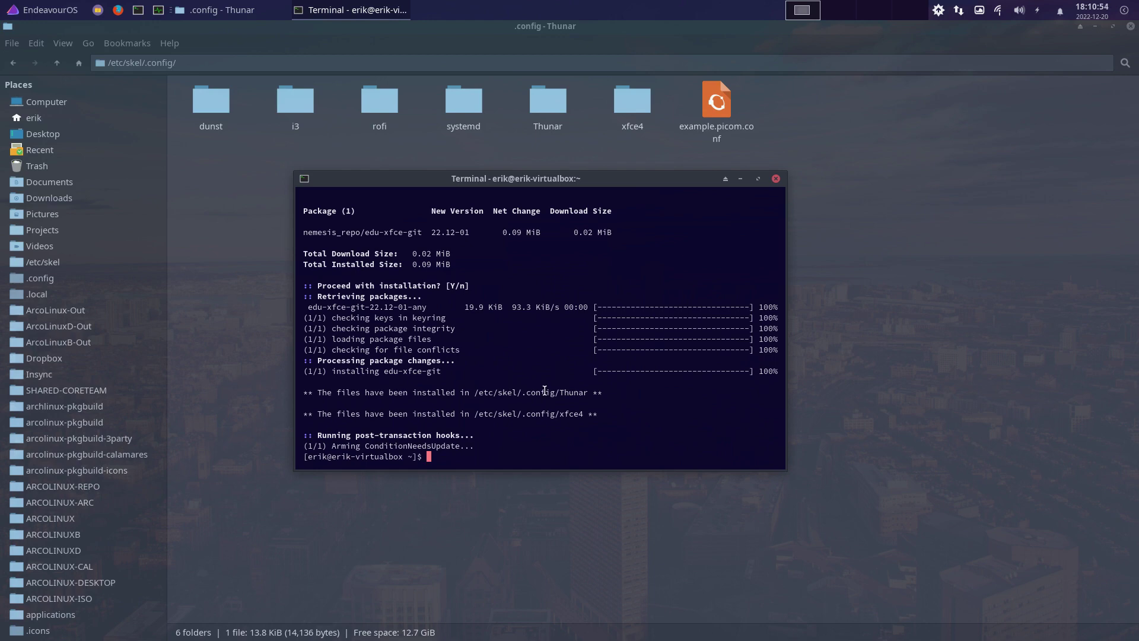
# Step: Run skel to copy /etc/skel configs into home with a backup, then sudo reboot
pyautogui.write('skel')
pyautogui.press('Return')
pyautogui.write('y')
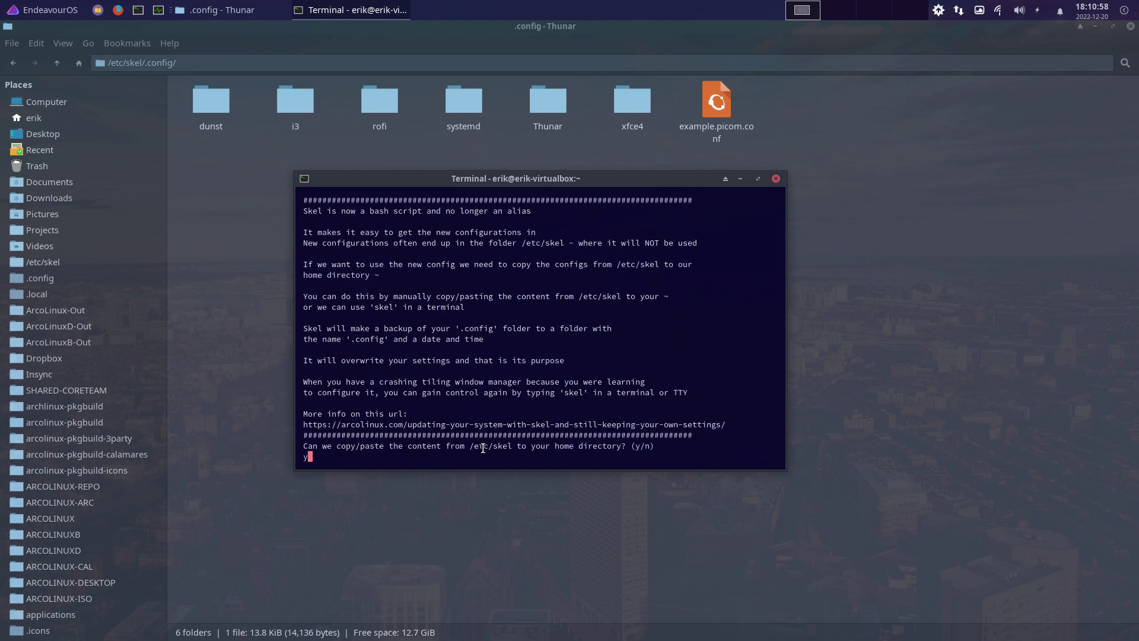
pyautogui.press('Return')
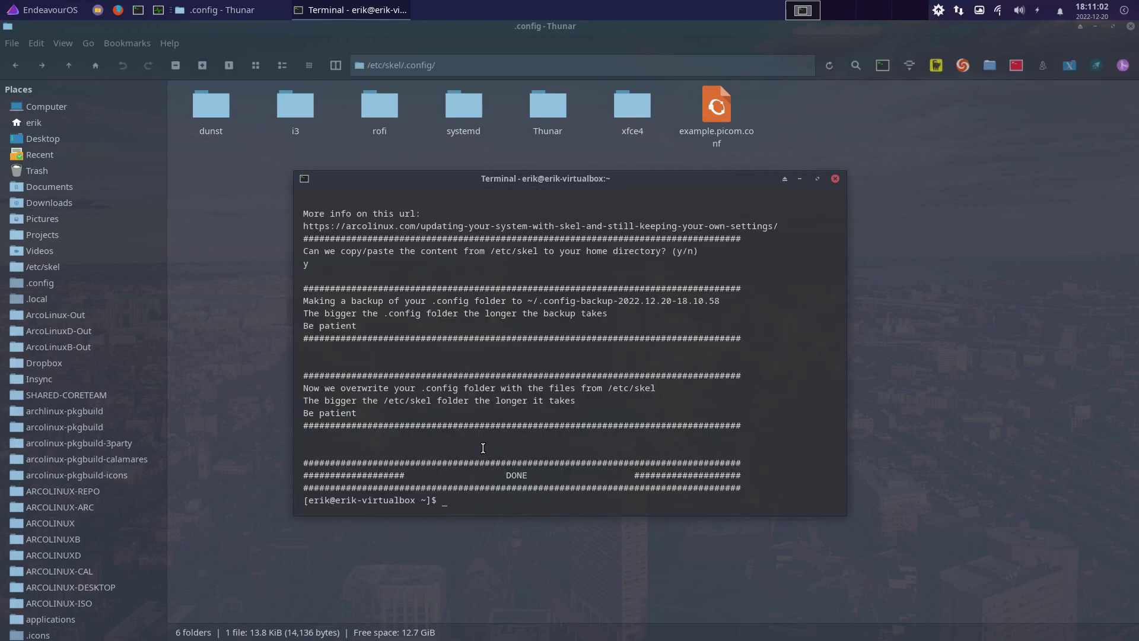
pyautogui.write('sudo reboot')
pyautogui.press('Return')
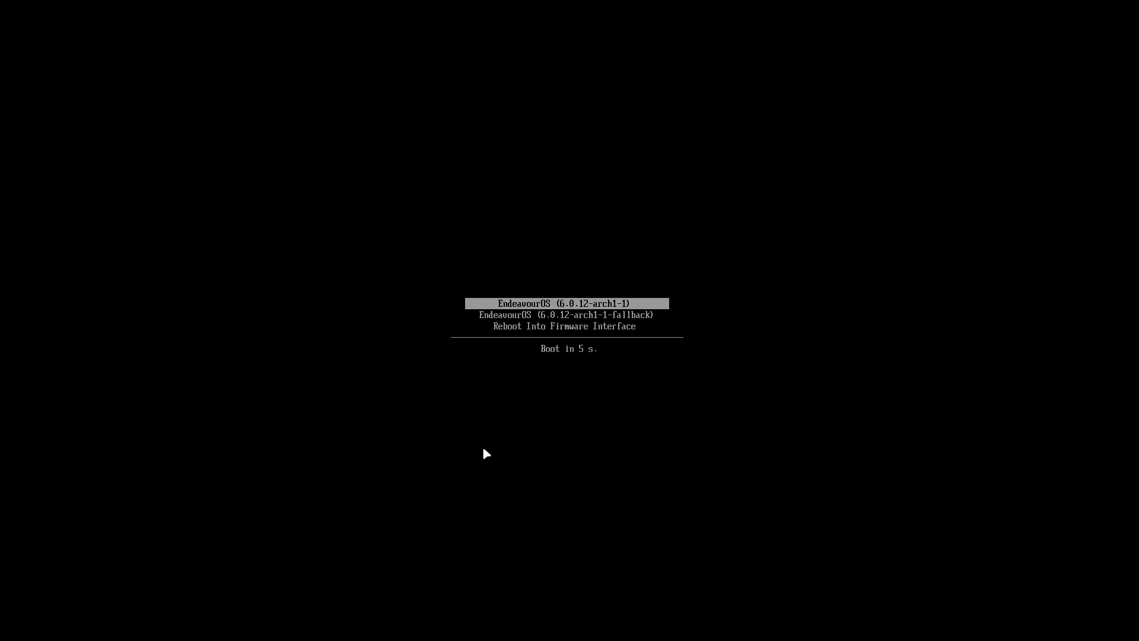
# Step: Boot the default EndeavourOS entry and close the autostarted Telegram, Insync and Discord windows
pyautogui.press('Return')
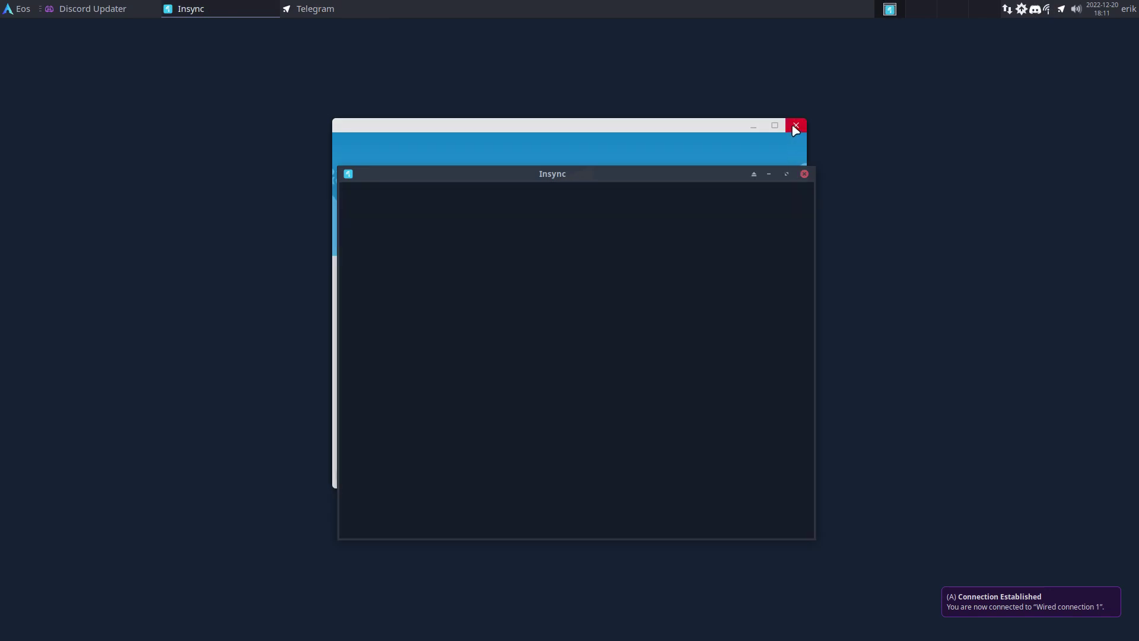
pyautogui.click(795, 125)
pyautogui.click(805, 174)
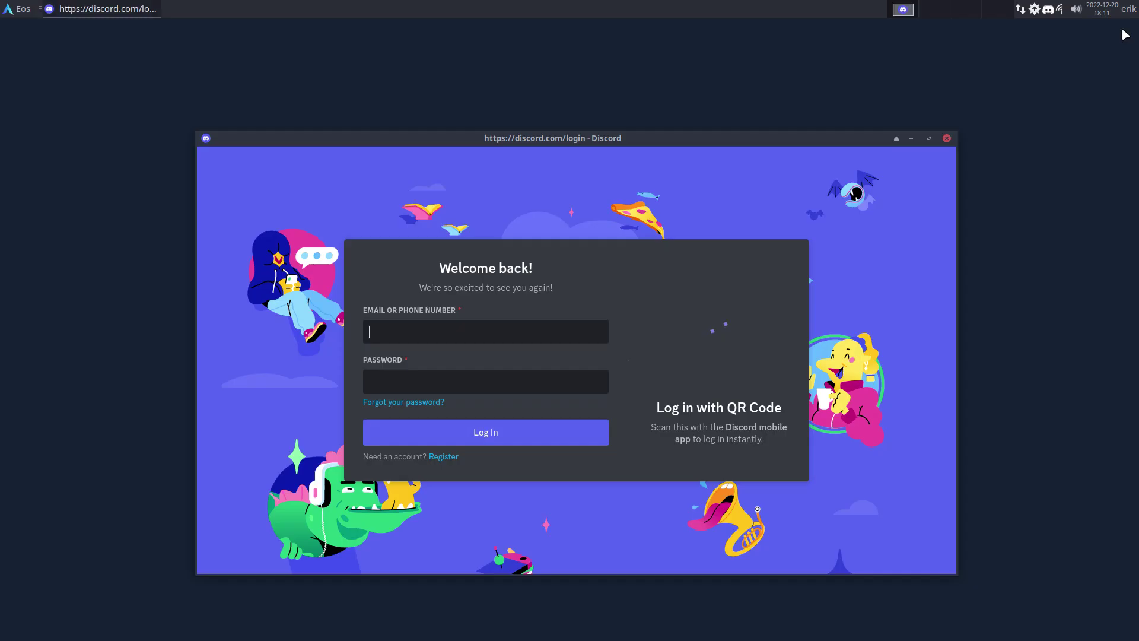
pyautogui.click(947, 139)
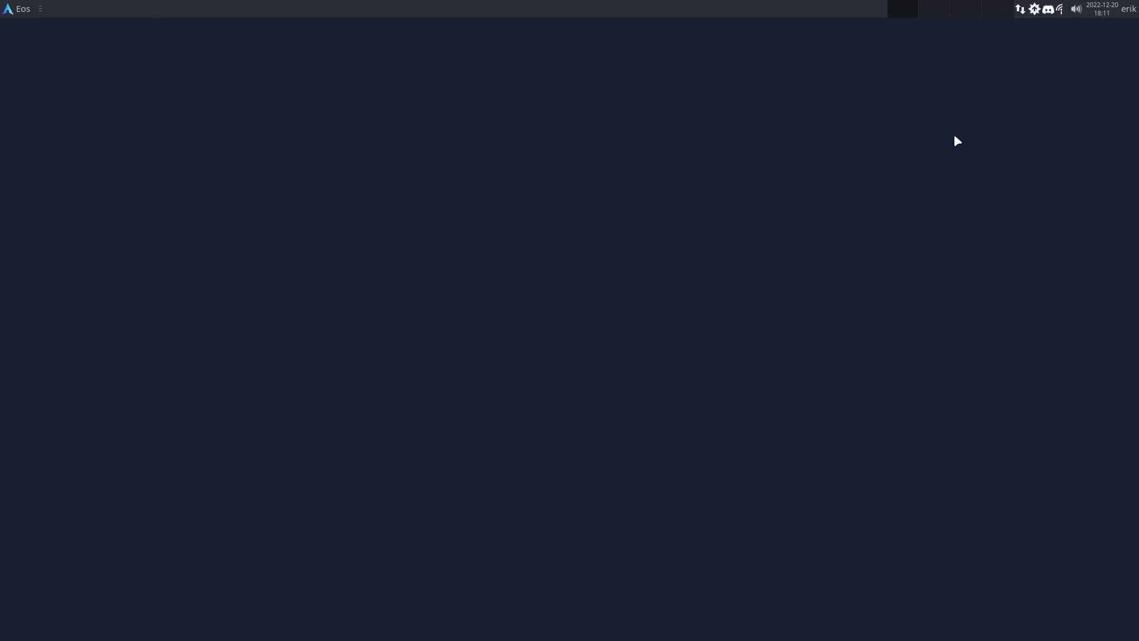
# Step: Launch the Xfce Settings Manager from the application menu
pyautogui.click(23, 9)
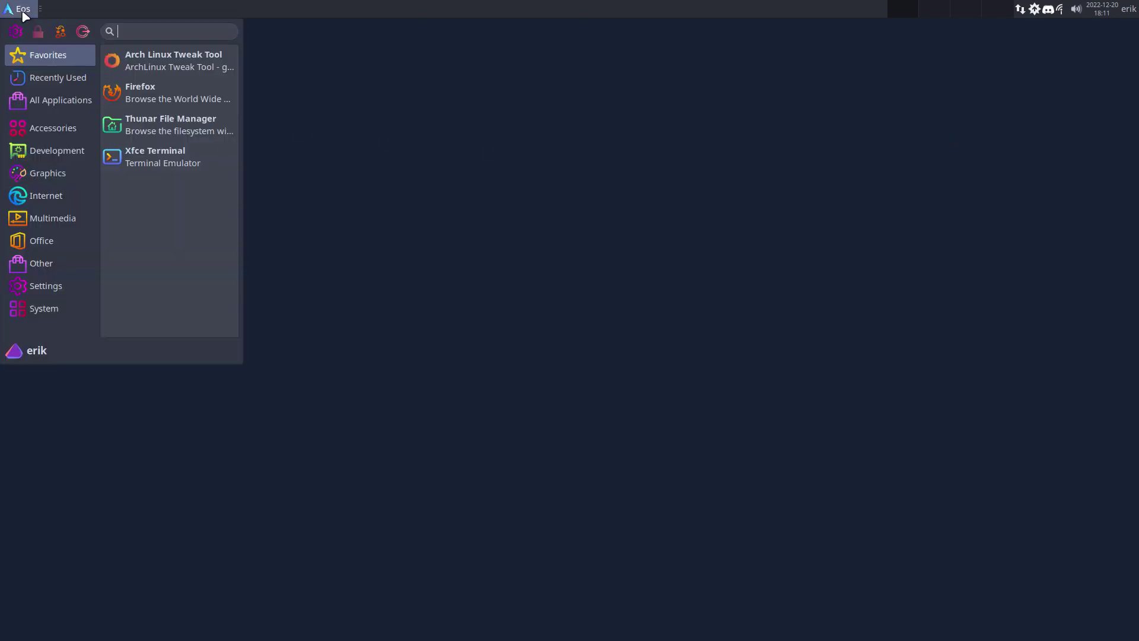
pyautogui.click(54, 129)
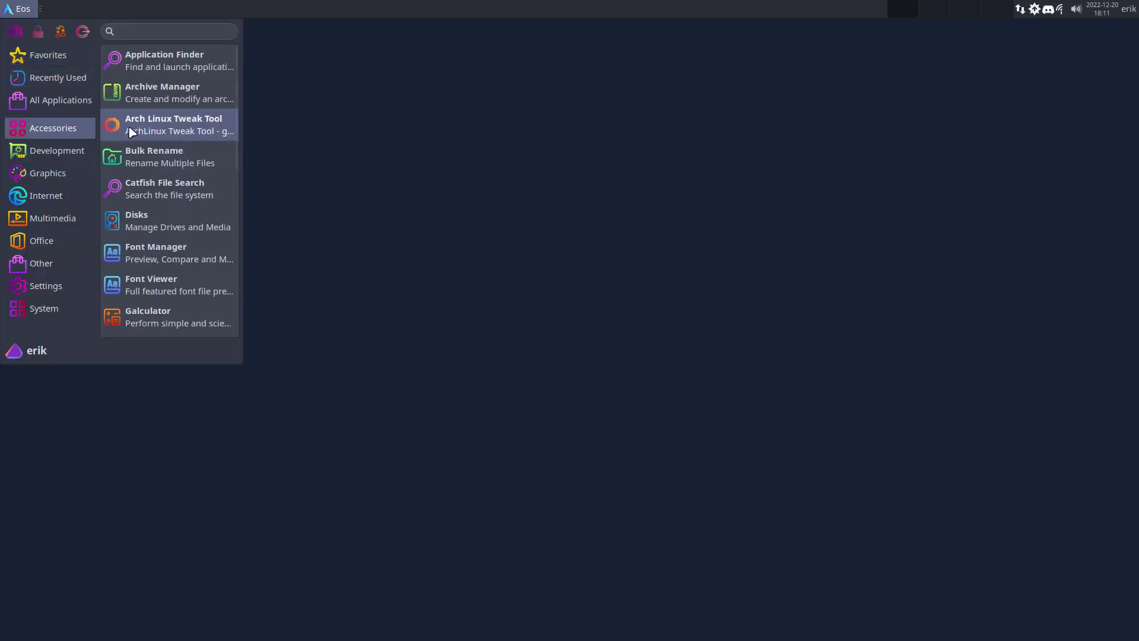
pyautogui.click(16, 31)
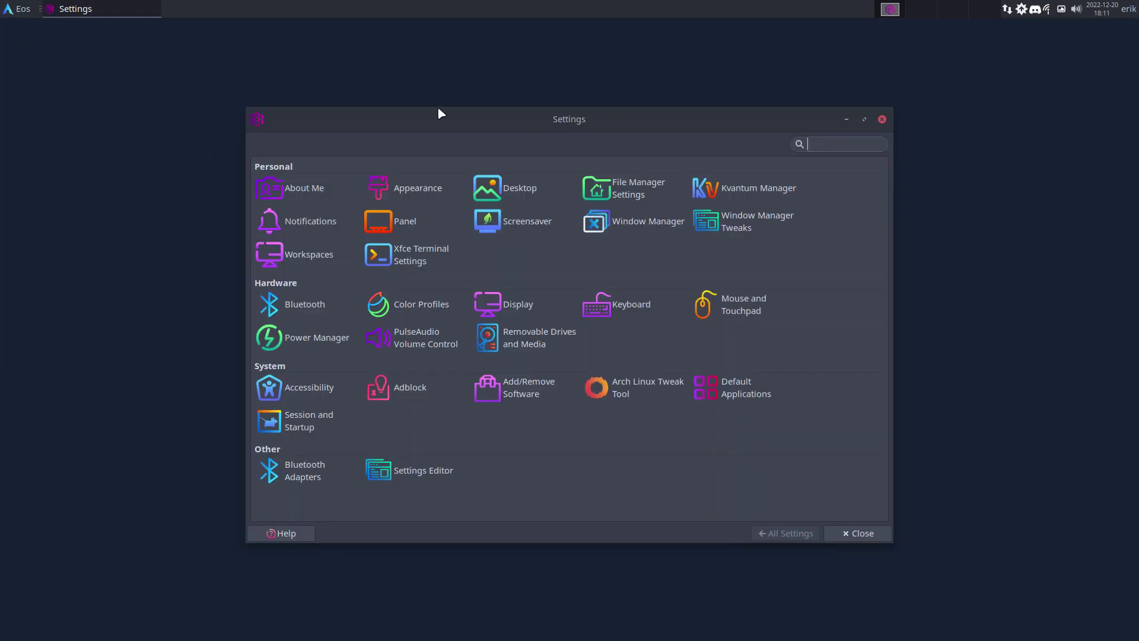
# Step: Reinstall arcolinux-wallpapers-git with sudo pacman -S in a new terminal, then close it
pyautogui.click(425, 82)
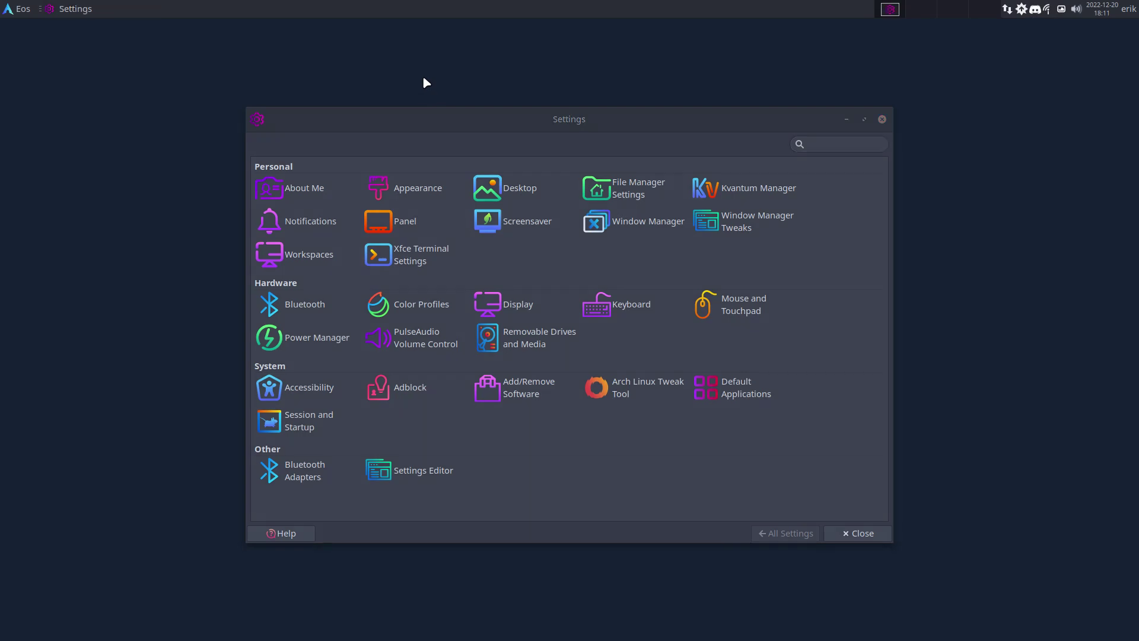
pyautogui.hotkey('ctrl', 'alt', 't')
pyautogui.write('sudo ac')
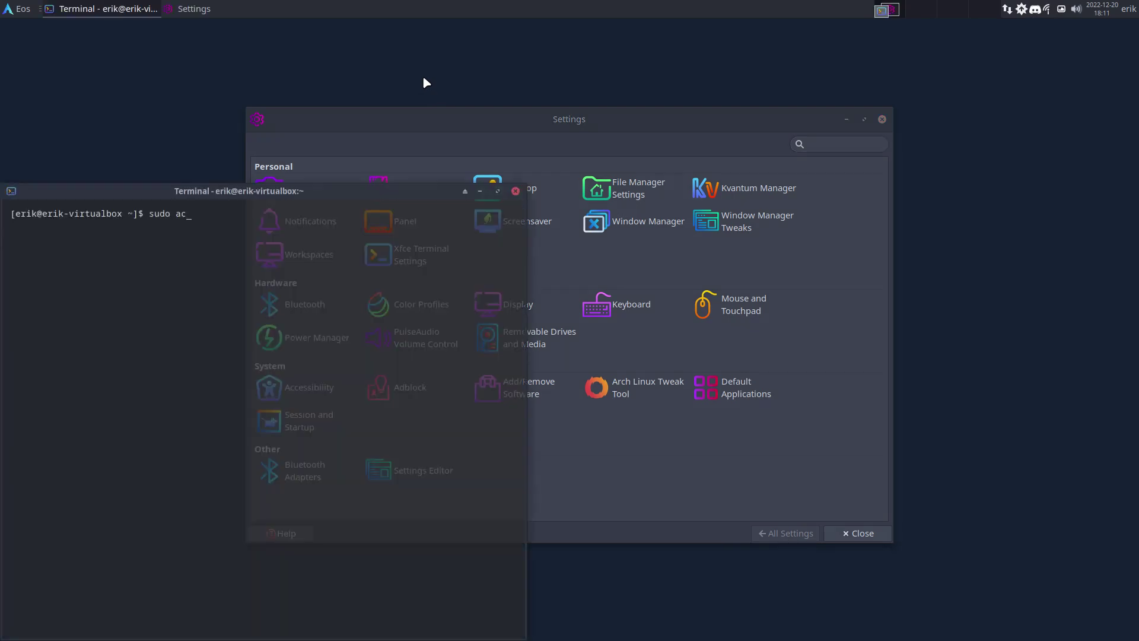
pyautogui.press('BackSpace')
pyautogui.press('BackSpace')
pyautogui.write('pacman -S arcolinux-wallpapers-git')
pyautogui.press('Return')
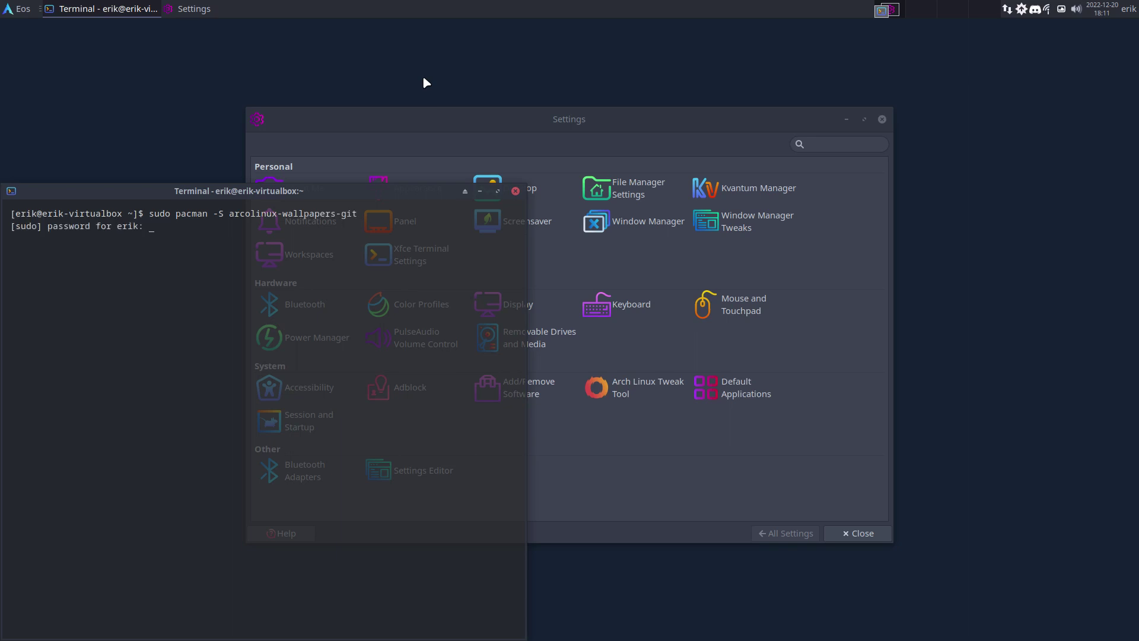
pyautogui.press('Return')
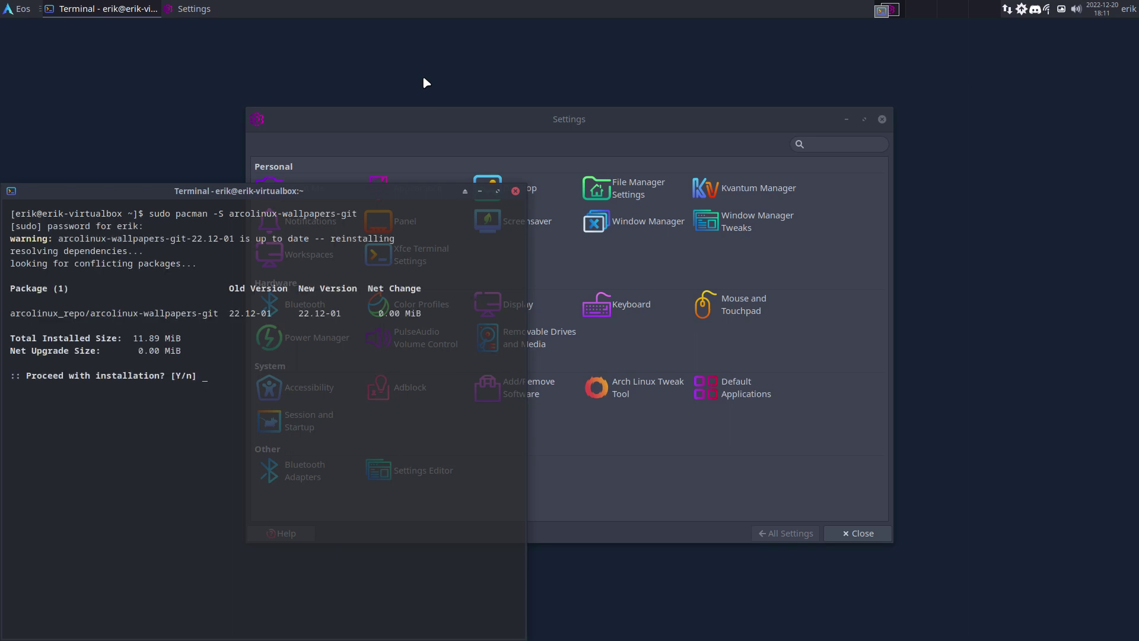
pyautogui.press('Return')
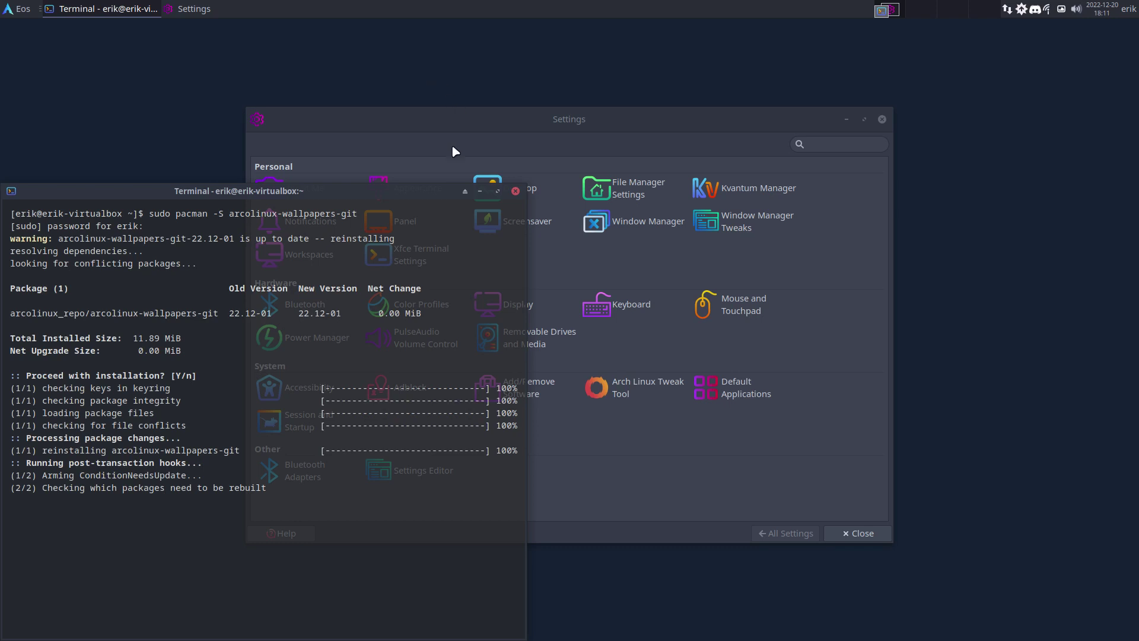
pyautogui.click(515, 191)
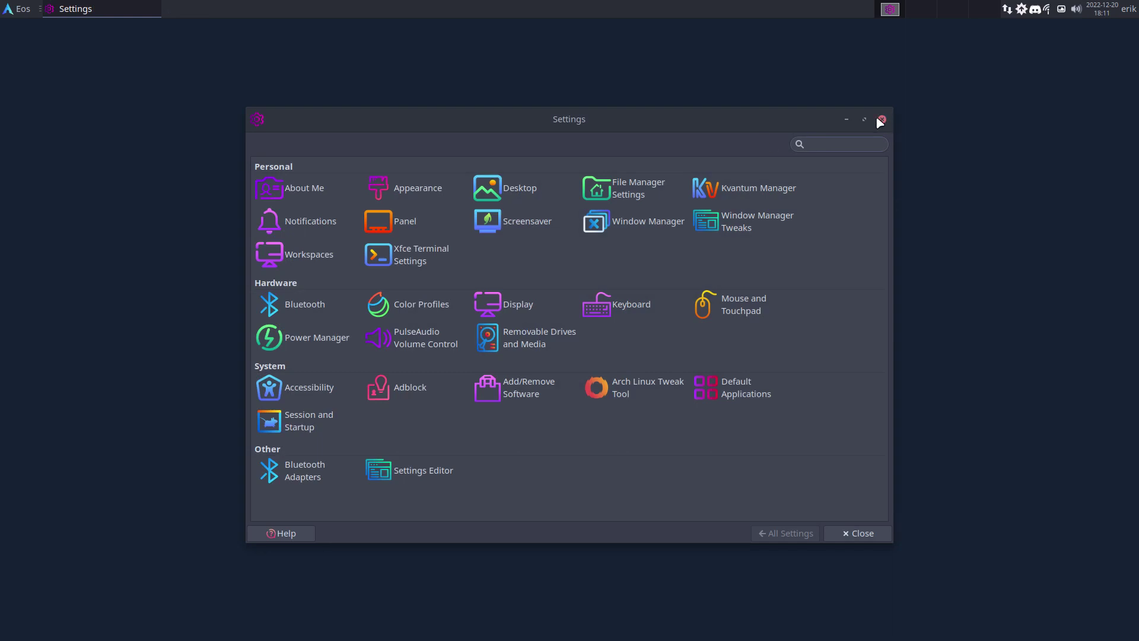
# Step: Set the Desktop settings wallpaper folder to wallhaven_abstract
pyautogui.click(524, 188)
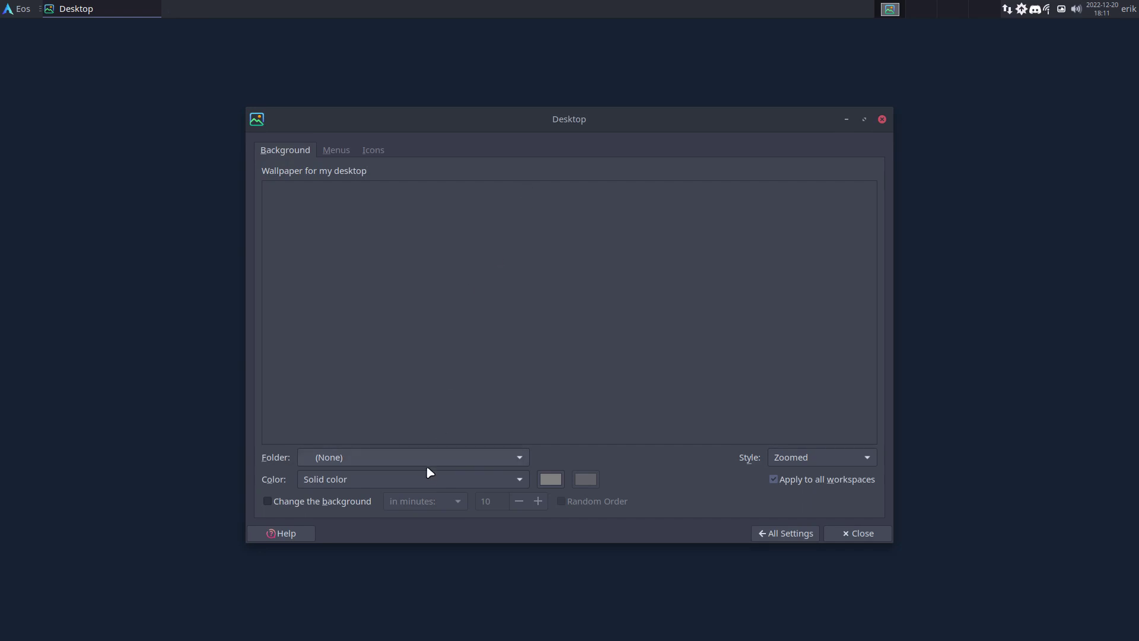
pyautogui.click(411, 459)
pyautogui.click(389, 489)
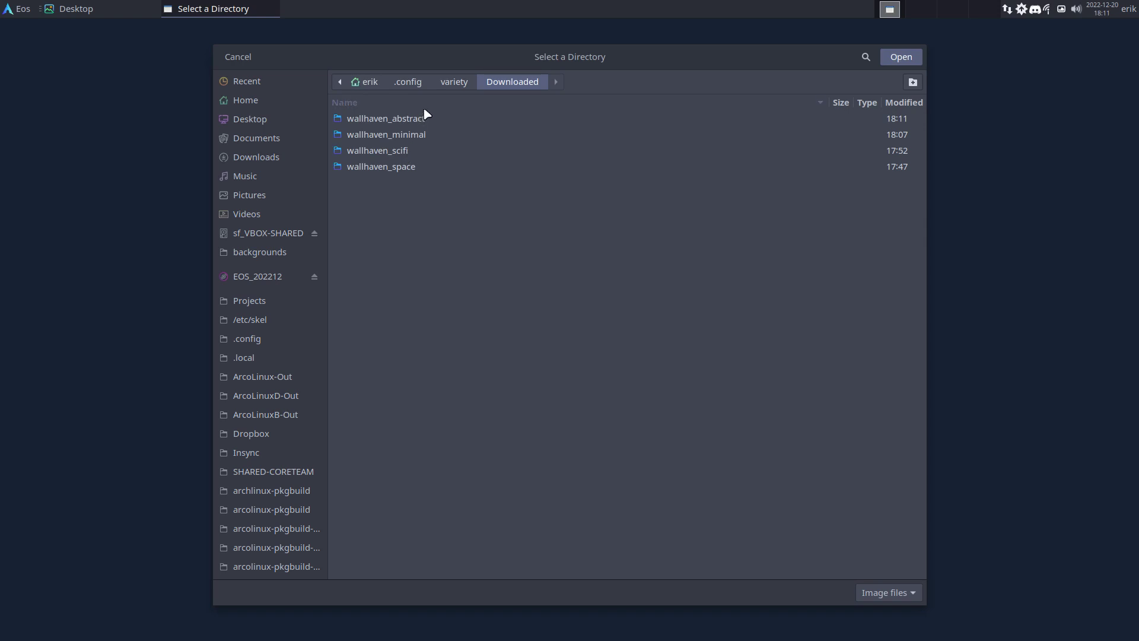
pyautogui.doubleClick(415, 120)
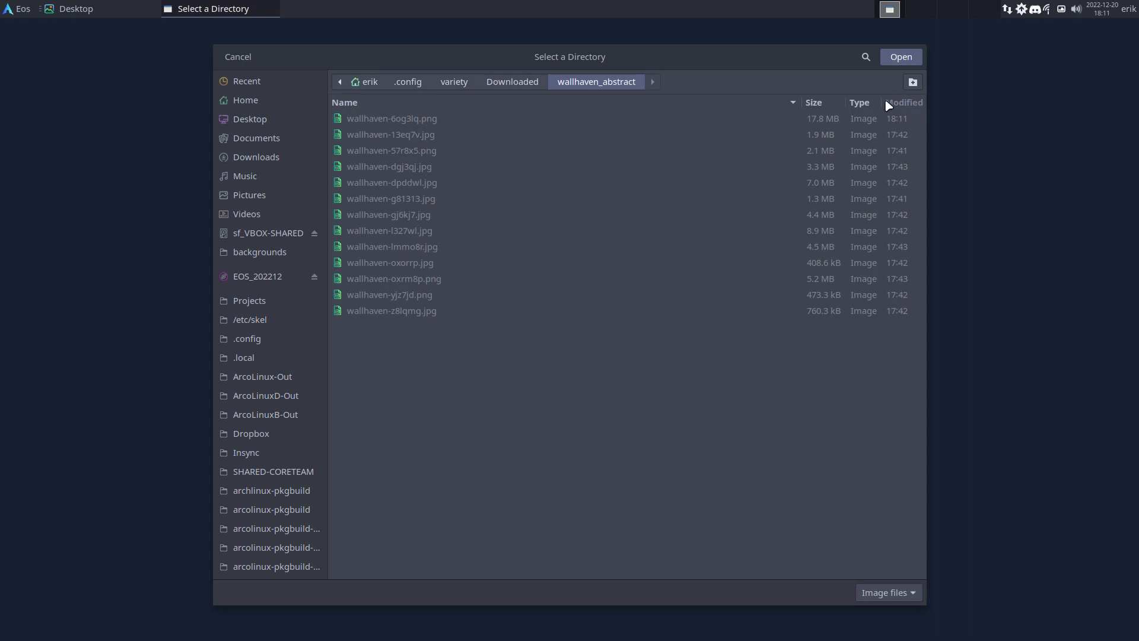
pyautogui.click(901, 56)
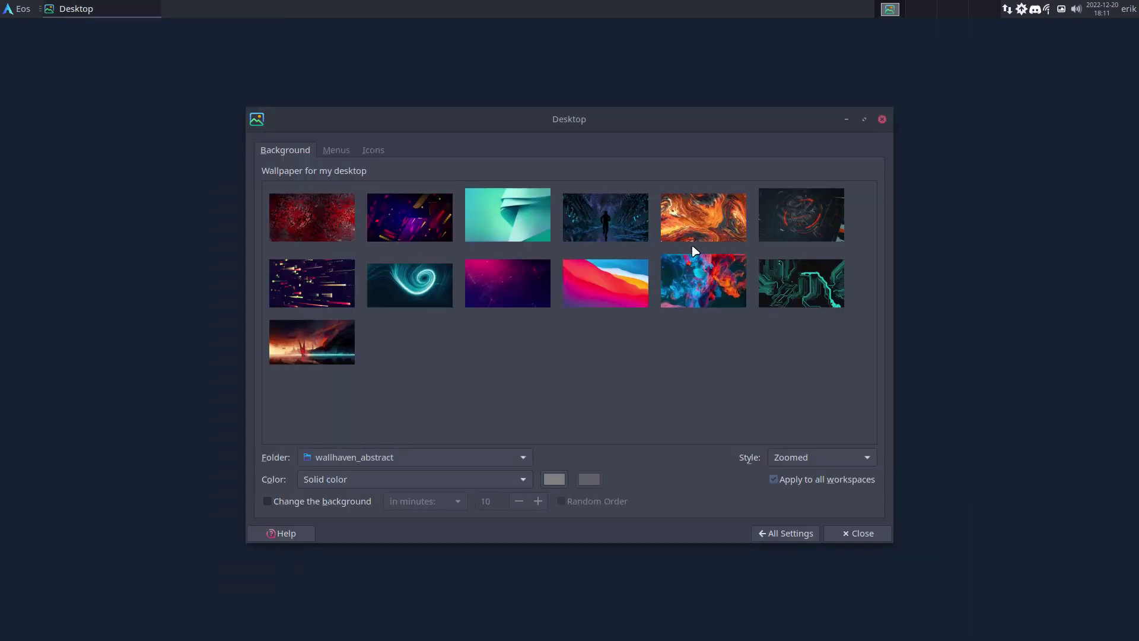
# Step: Preview the wallhaven_abstract images and set the teal swirl as background, closing the settings
pyautogui.click(355, 290)
pyautogui.click(773, 479)
pyautogui.click(792, 283)
pyautogui.click(789, 222)
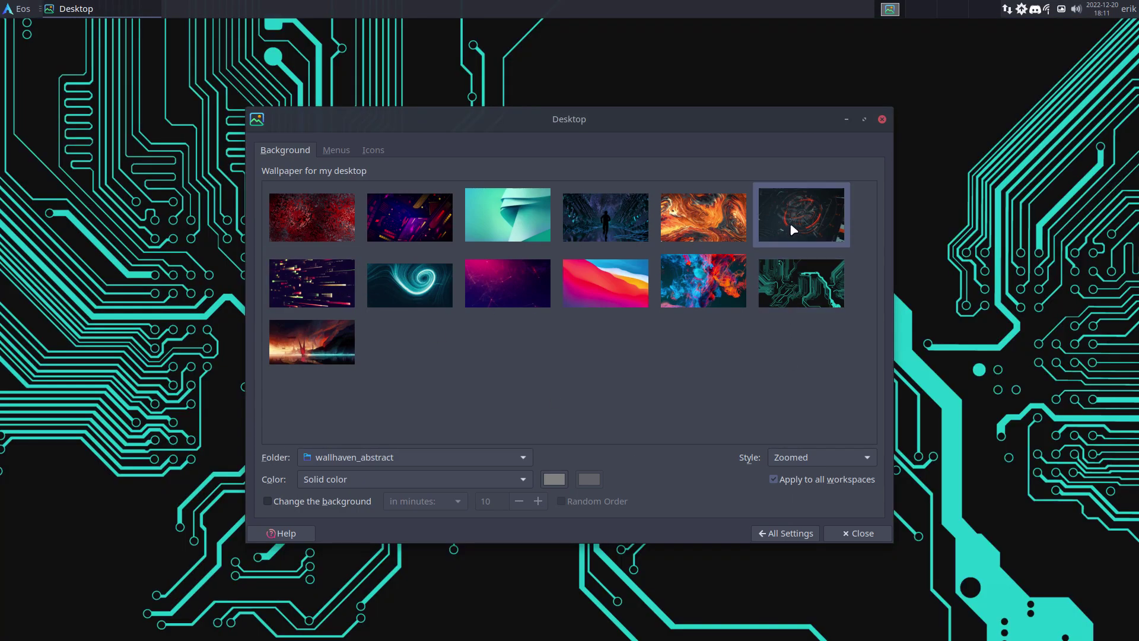
pyautogui.click(729, 218)
pyautogui.click(625, 237)
pyautogui.click(628, 284)
pyautogui.click(480, 293)
pyautogui.click(410, 285)
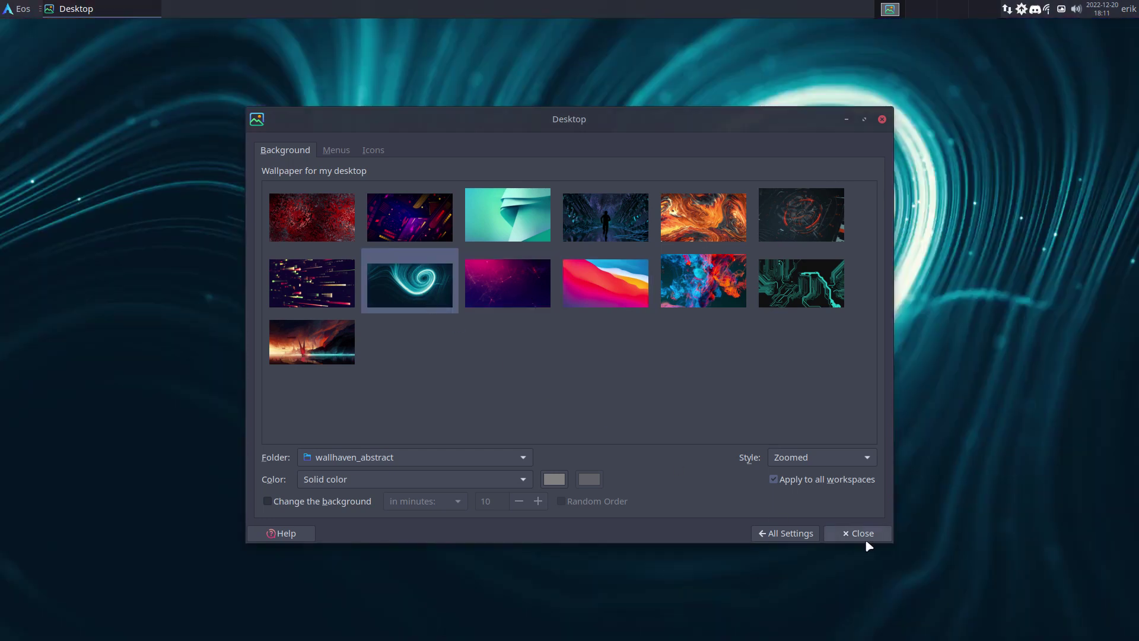
pyautogui.click(857, 533)
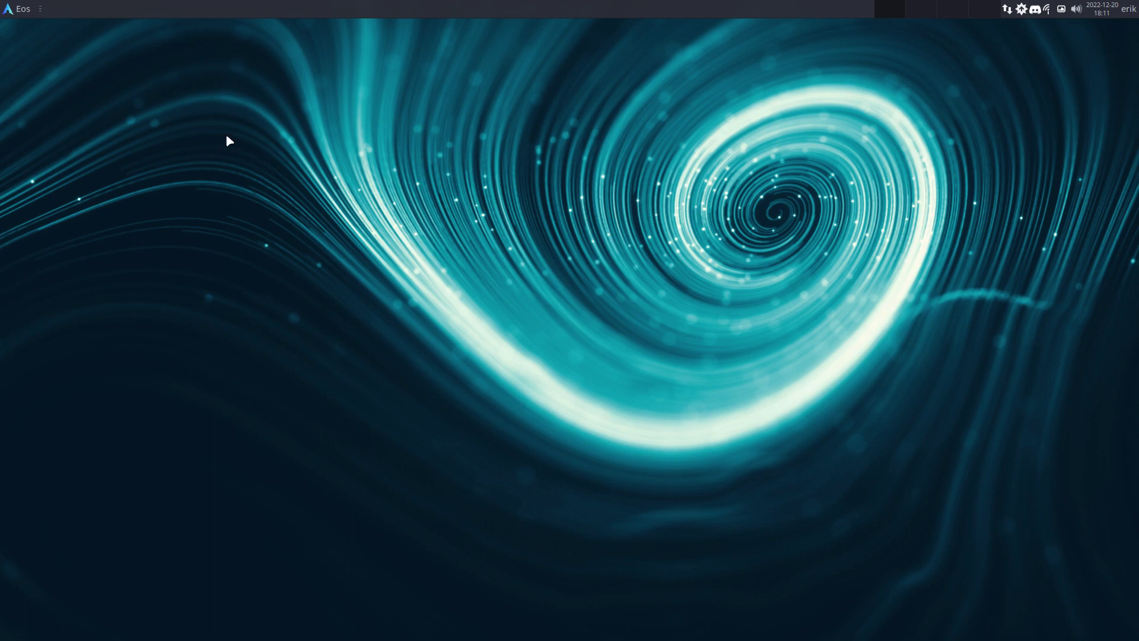
pyautogui.click(23, 9)
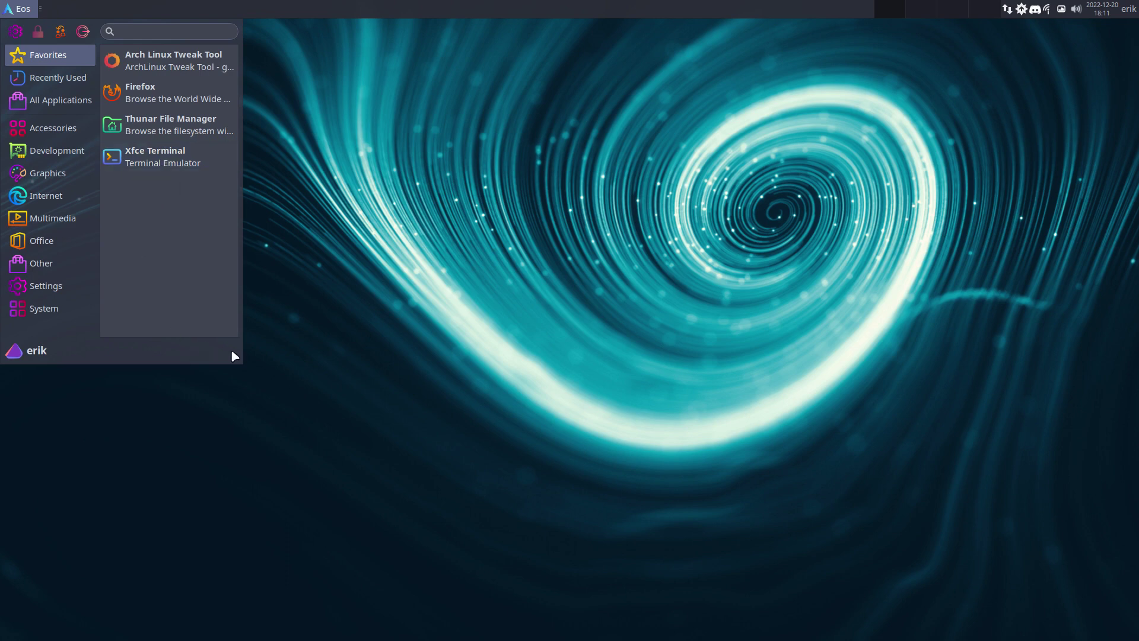
pyautogui.click(896, 166)
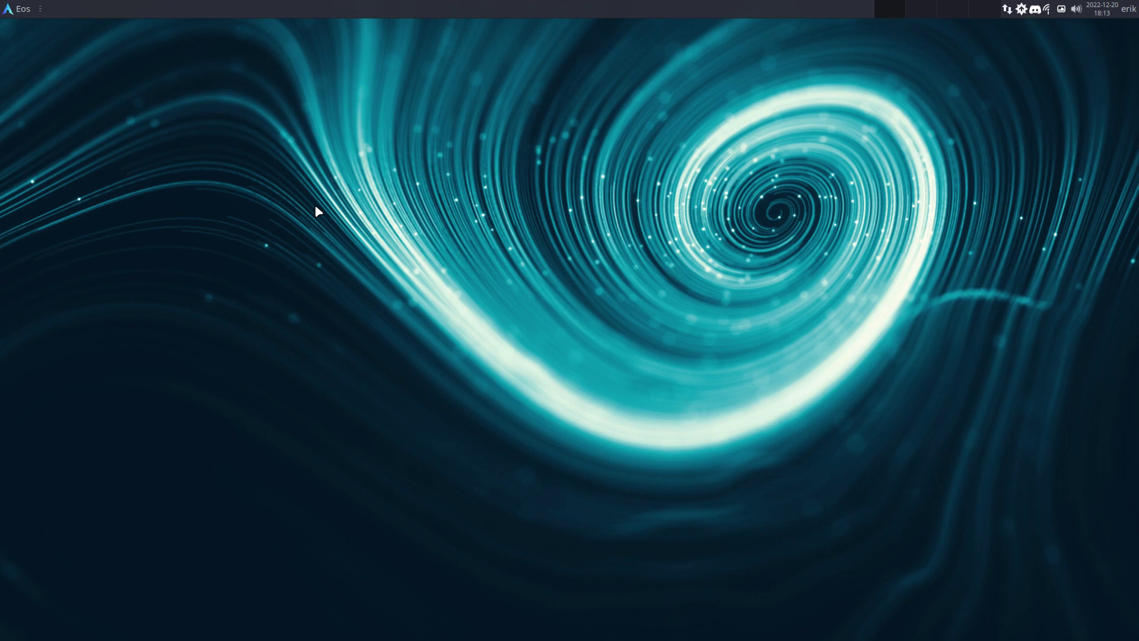
pyautogui.click(24, 9)
# Step: Launch the Arch Linux Tweak Tool, authenticate with the password, and reposition its window
pyautogui.write('arch')
pyautogui.press('Return')
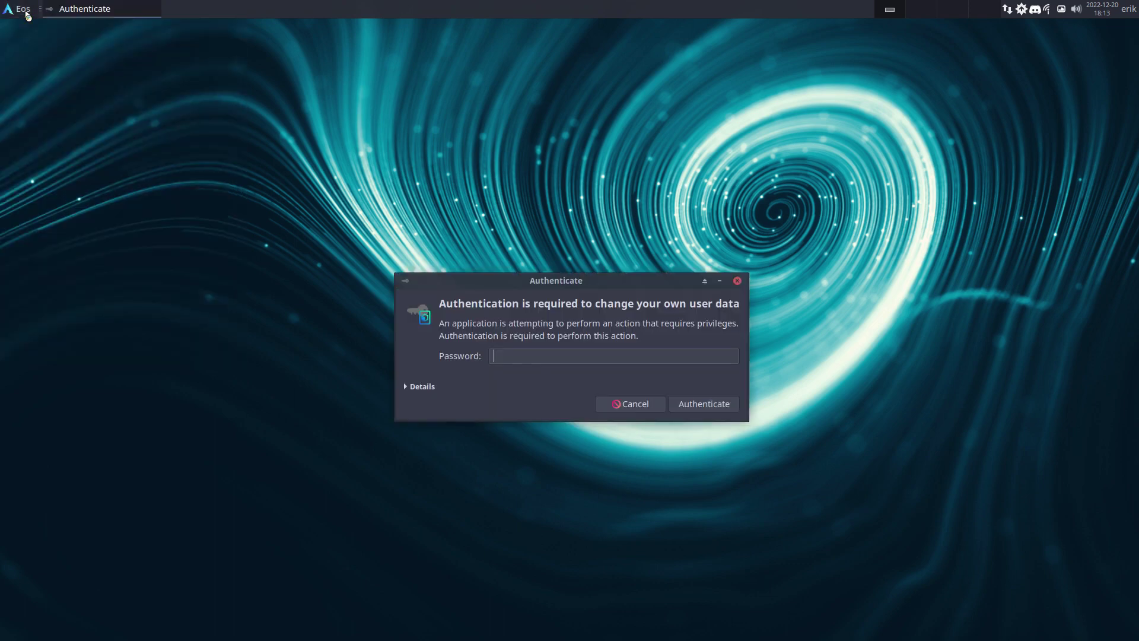
pyautogui.write('•••••')
pyautogui.press('Return')
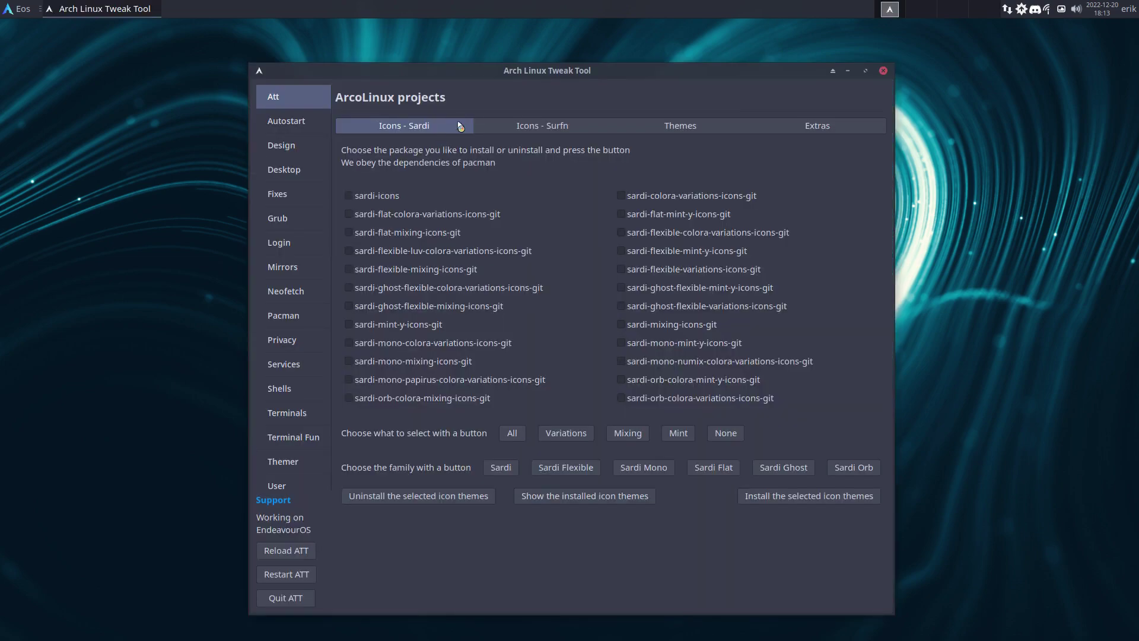
pyautogui.moveTo(496, 74); pyautogui.dragTo(476, 59)
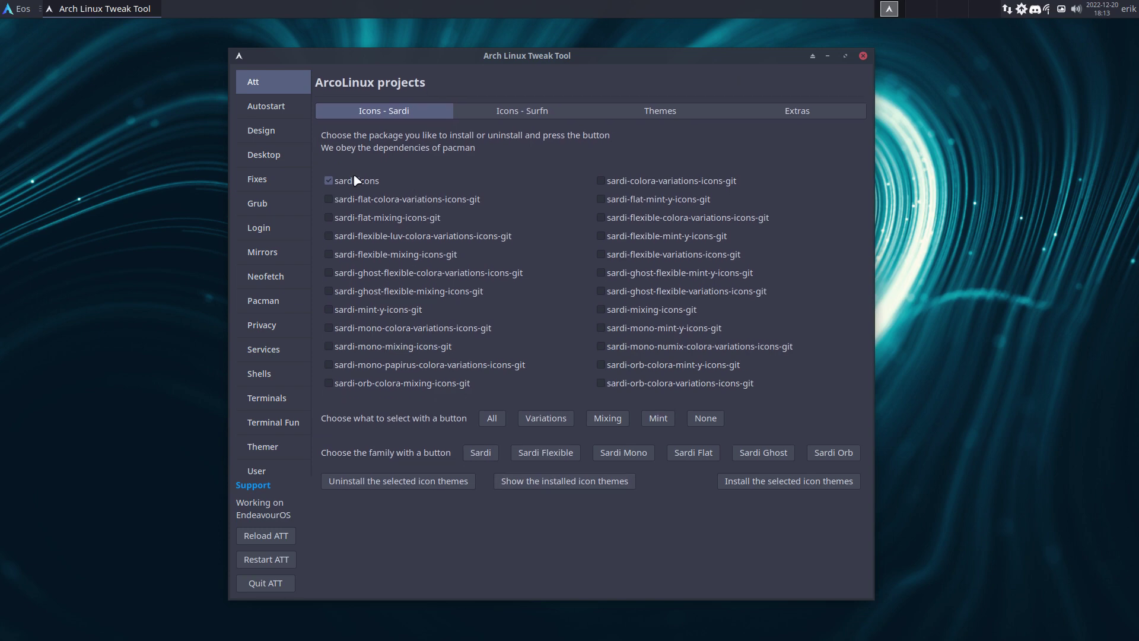
# Step: Browse the Surfn and Arc theme packages, mark installed themes, view Extras, then Autostart
pyautogui.click(537, 111)
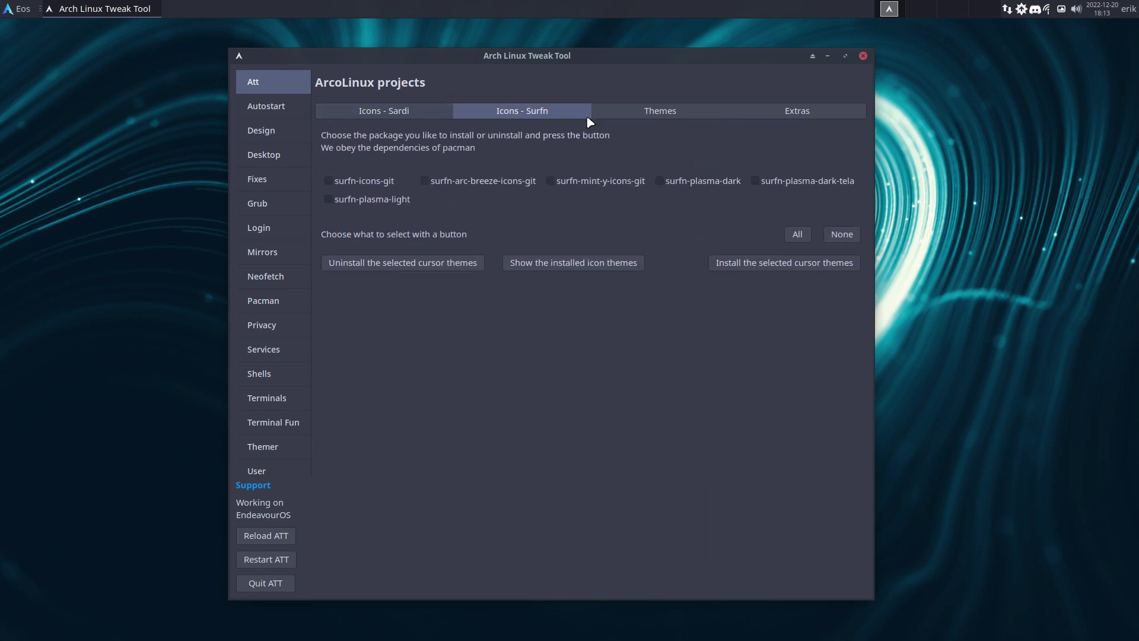
pyautogui.click(657, 113)
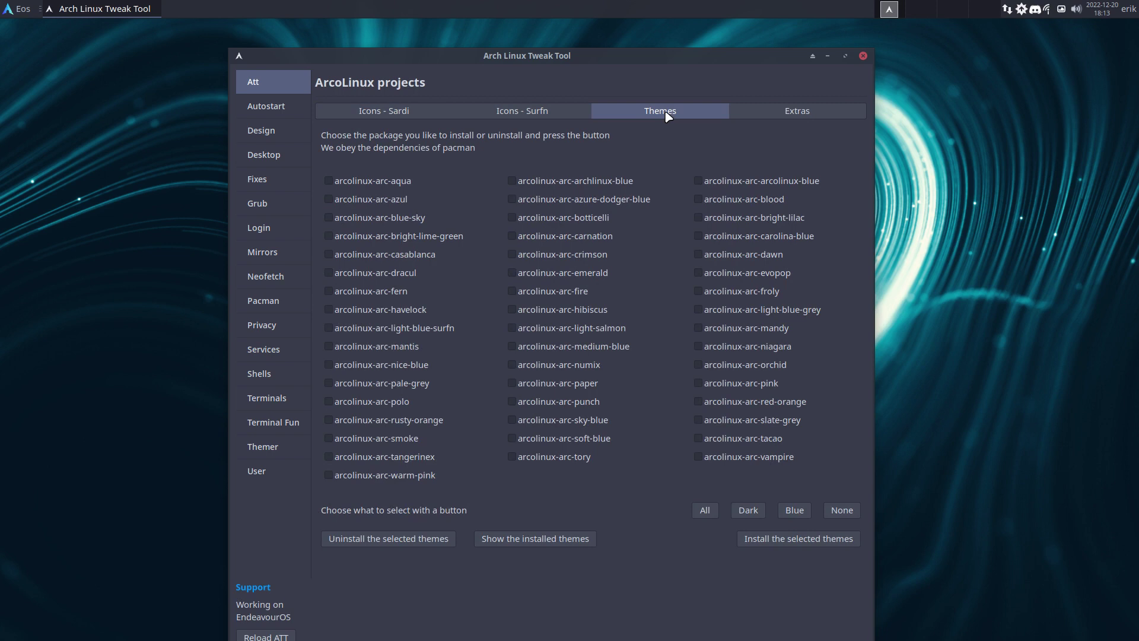
pyautogui.click(549, 545)
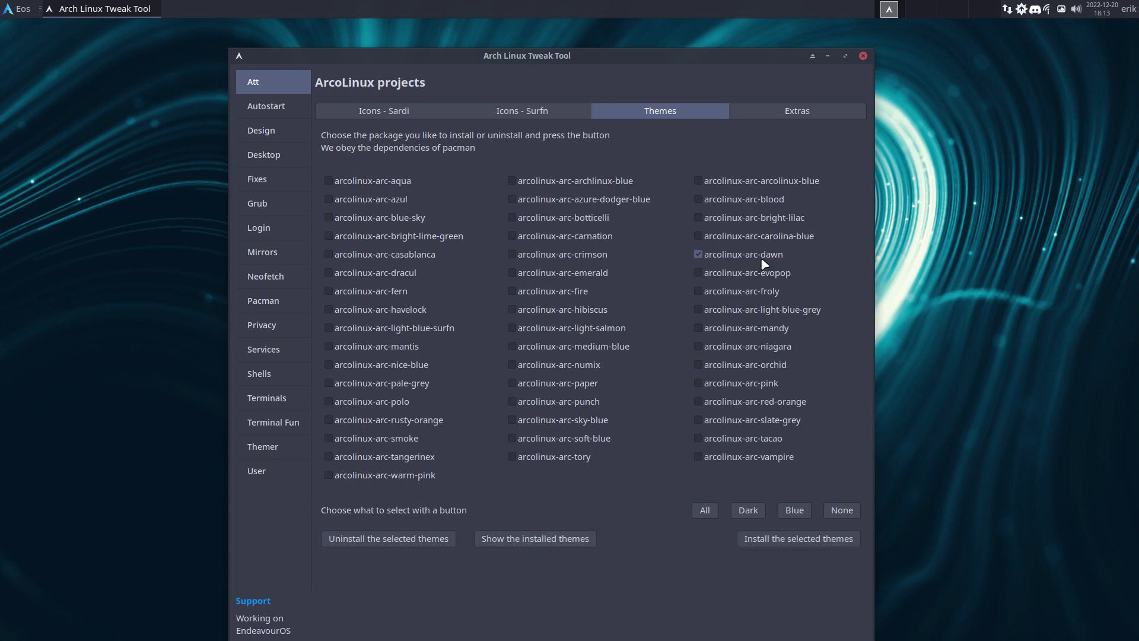
pyautogui.click(796, 112)
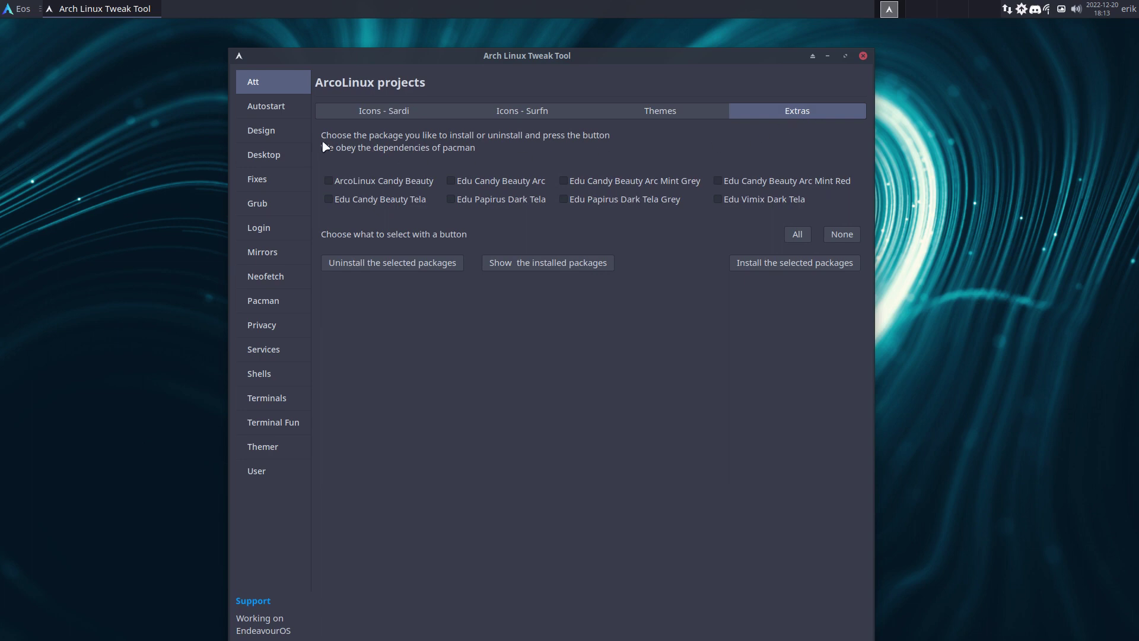
pyautogui.click(282, 116)
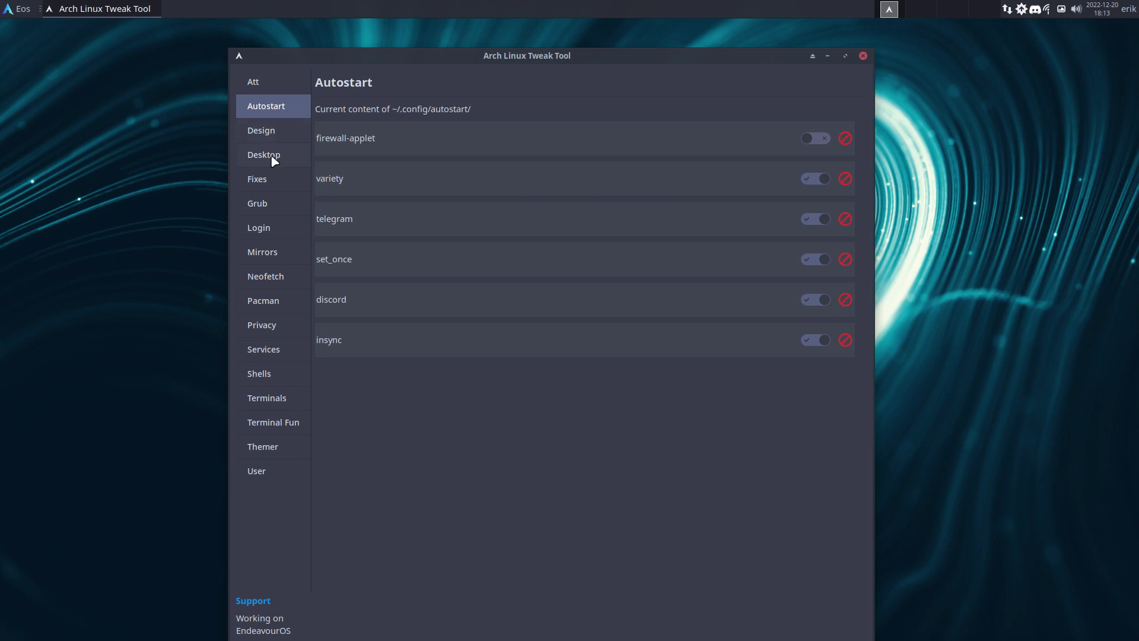
# Step: Remove set_once and firewall-applet from autostart, then browse Design icon, cursor and font packages
pyautogui.click(846, 261)
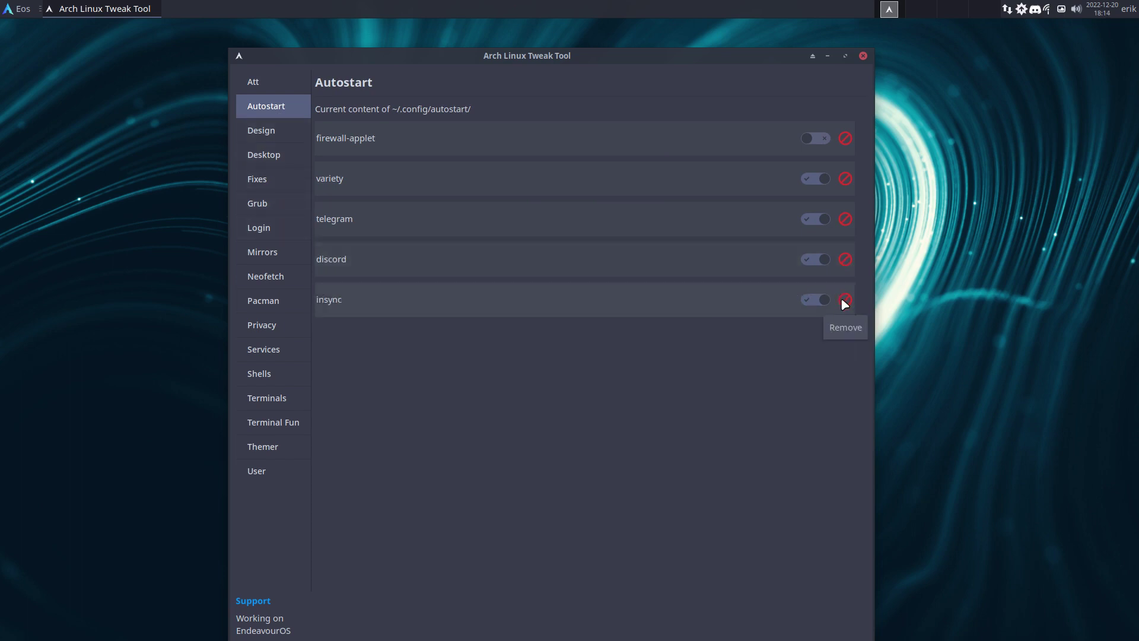
pyautogui.click(845, 138)
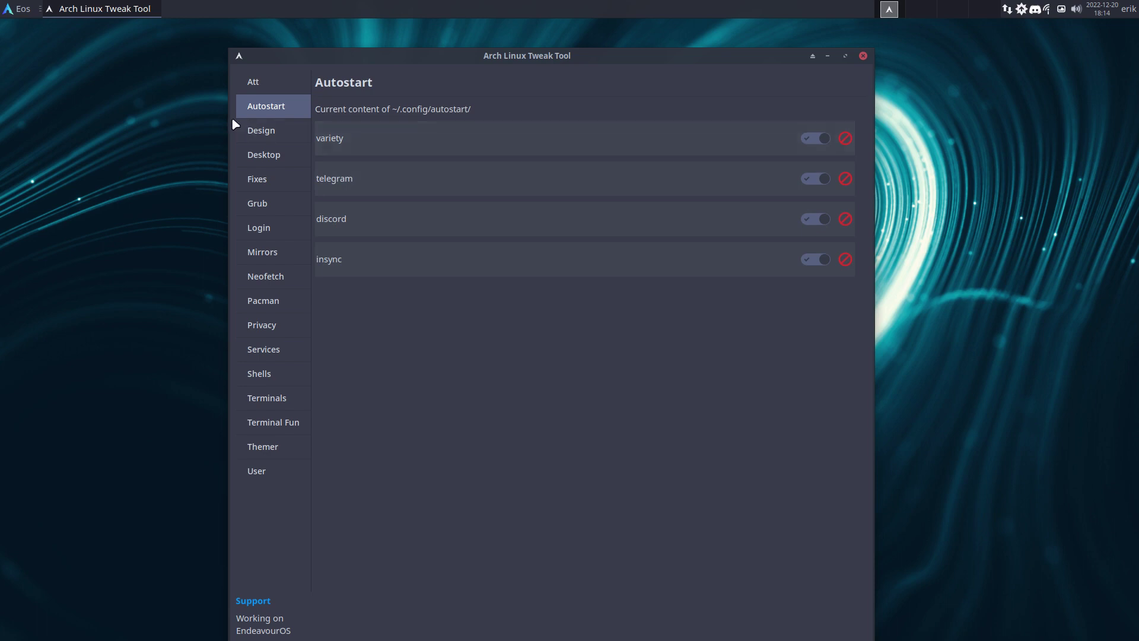
pyautogui.click(268, 131)
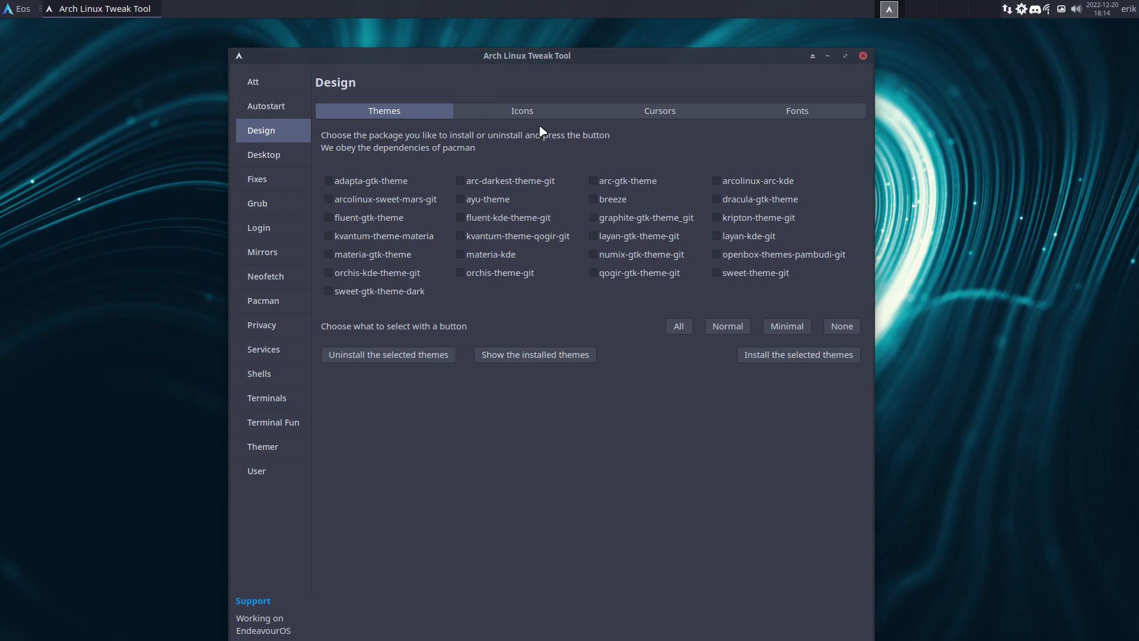
pyautogui.click(525, 111)
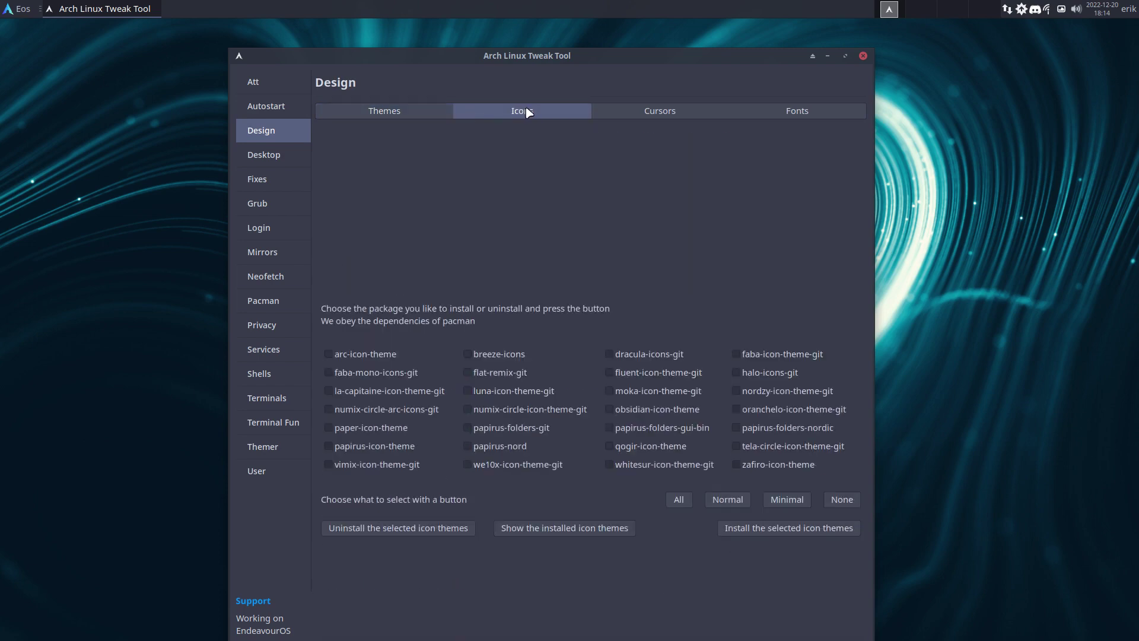
pyautogui.click(665, 115)
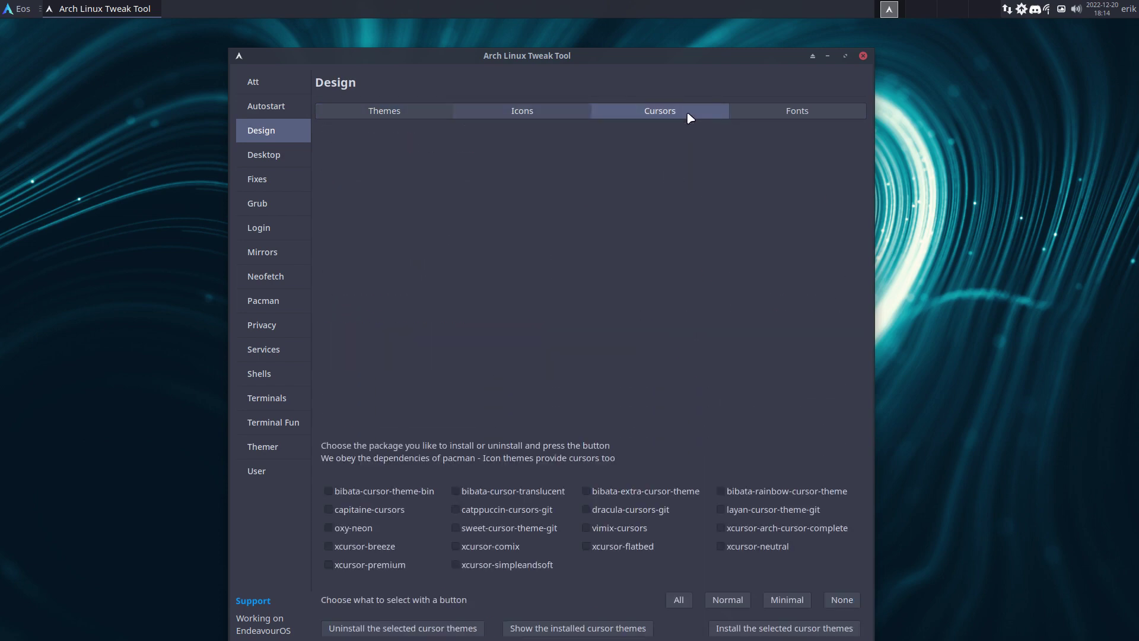
pyautogui.click(788, 117)
pyautogui.click(264, 159)
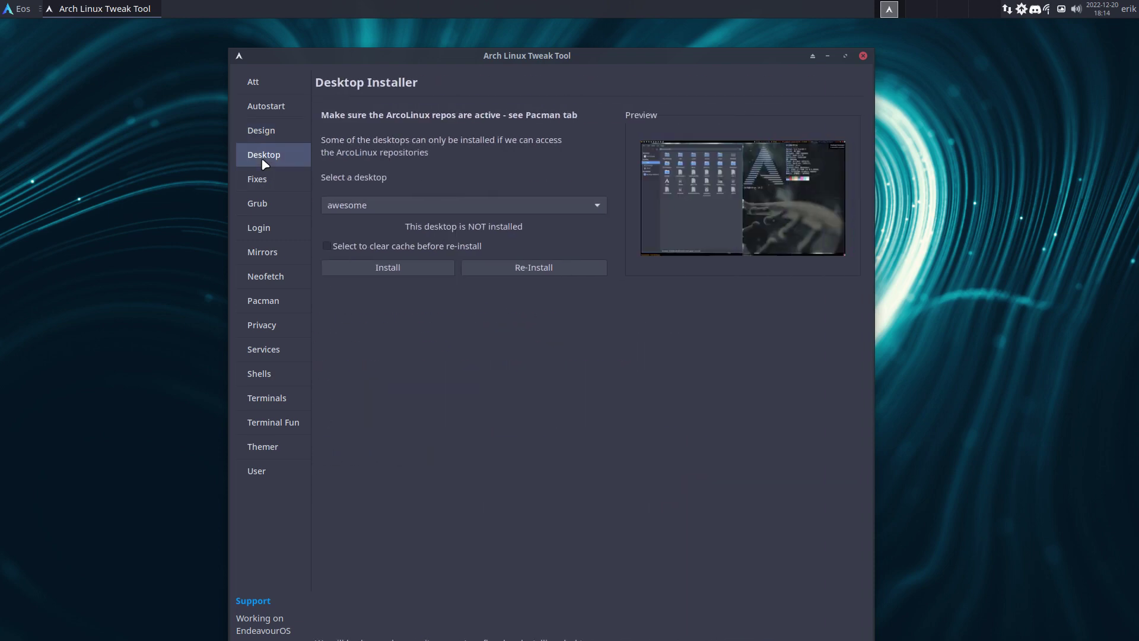
# Step: Choose bspwm in the Desktop Installer and install it
pyautogui.click(376, 208)
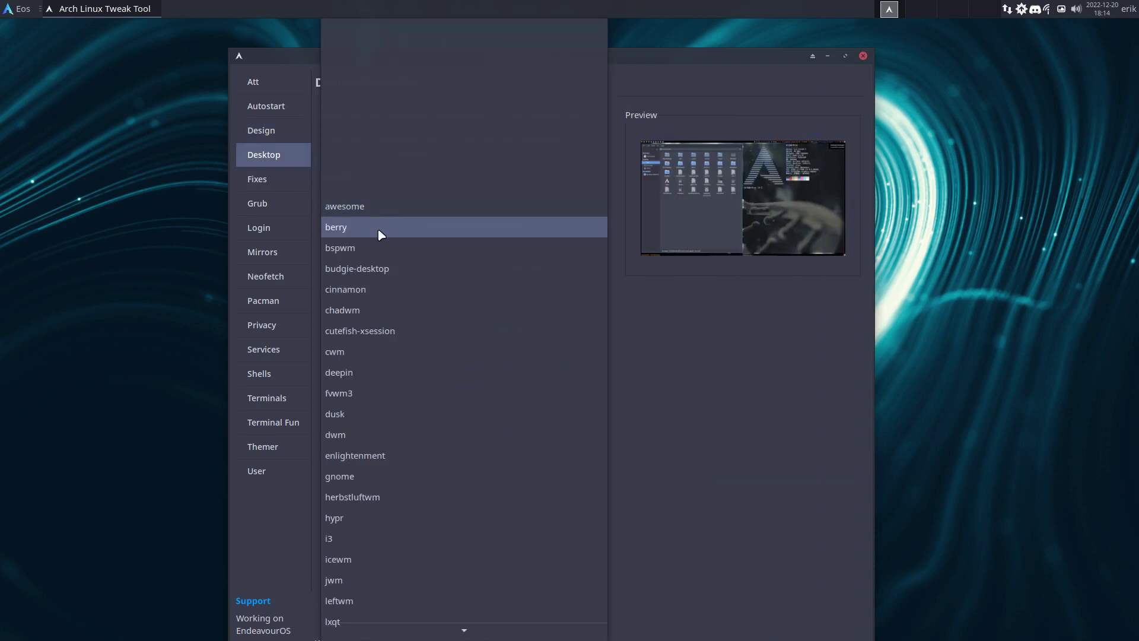
pyautogui.click(382, 247)
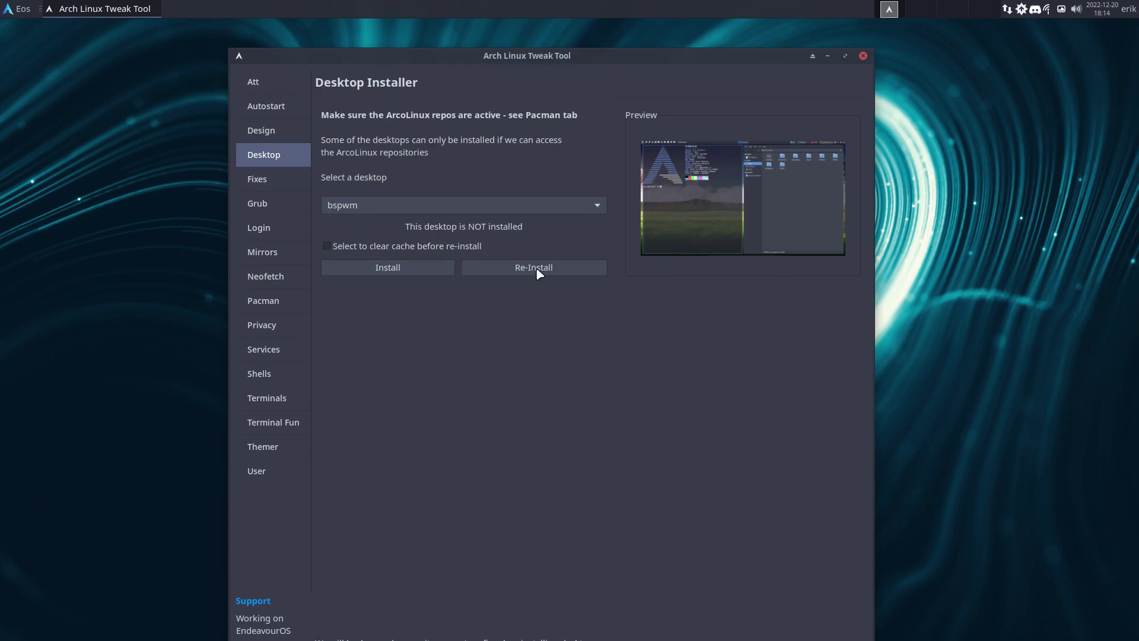
pyautogui.moveTo(586, 57); pyautogui.dragTo(563, 29)
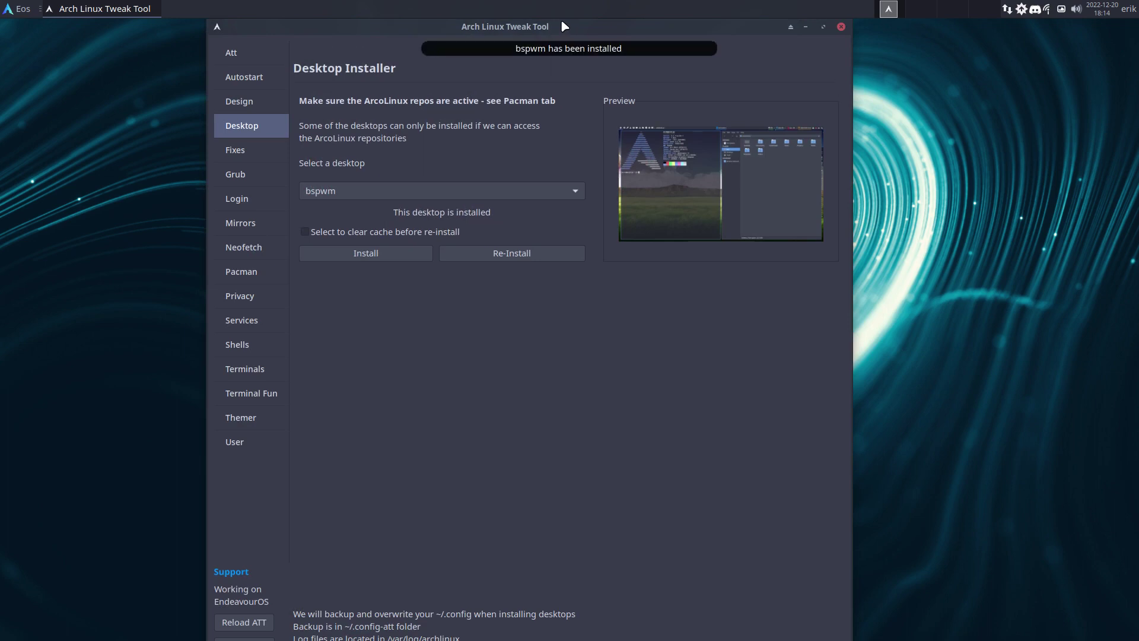
pyautogui.click(253, 158)
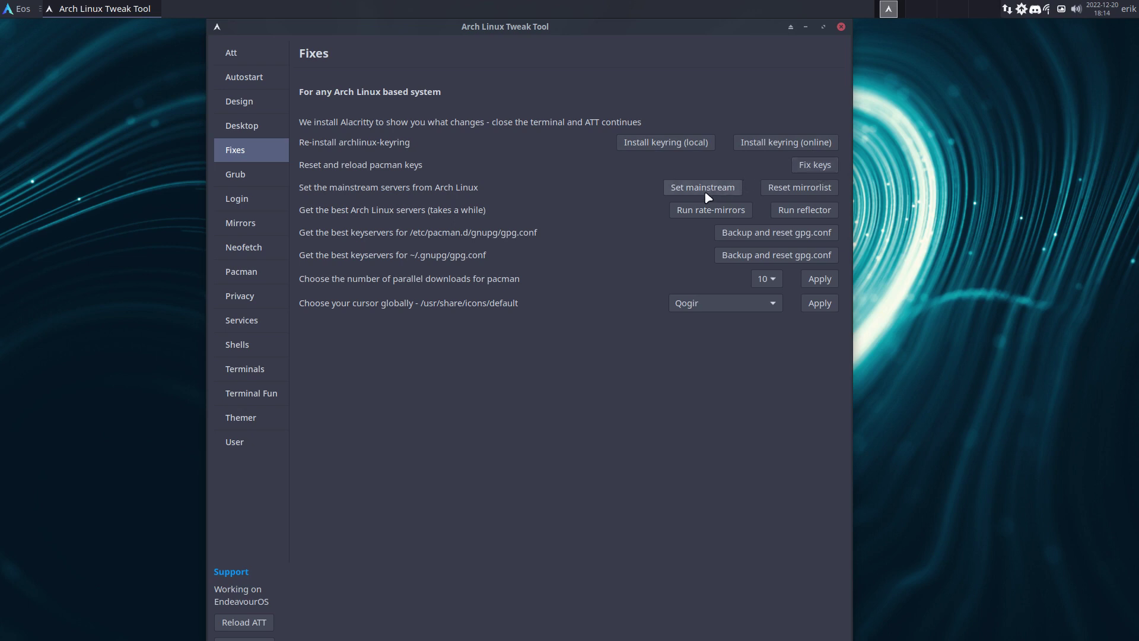
# Step: Set and apply Bibata-Modern-Ice as the global cursor theme on the Fixes page
pyautogui.click(719, 308)
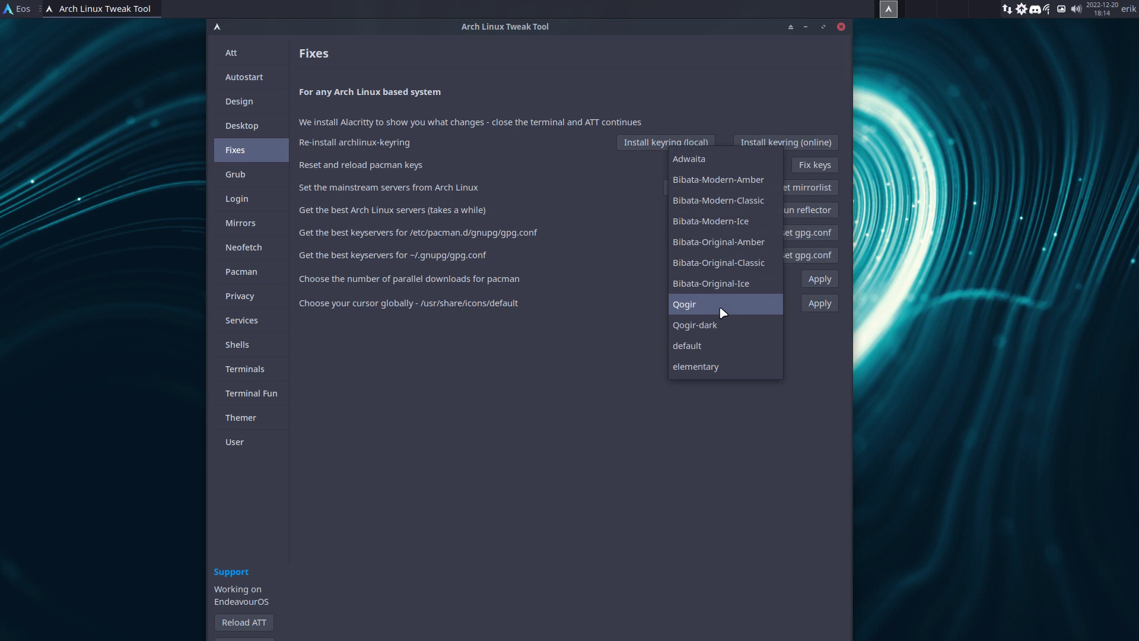
pyautogui.click(750, 223)
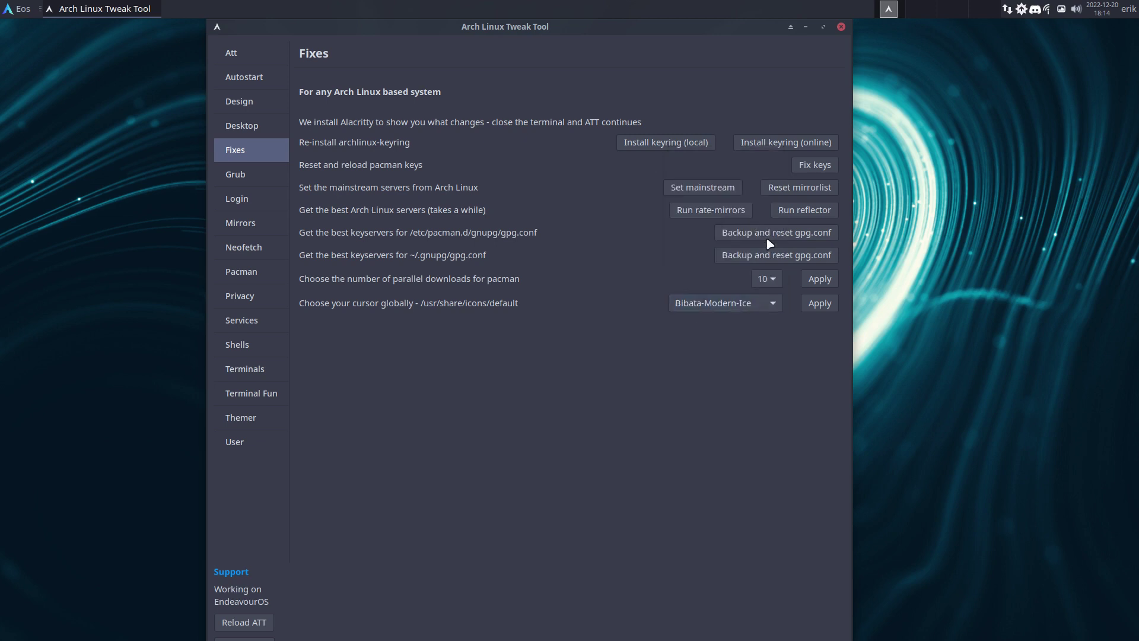
pyautogui.click(819, 305)
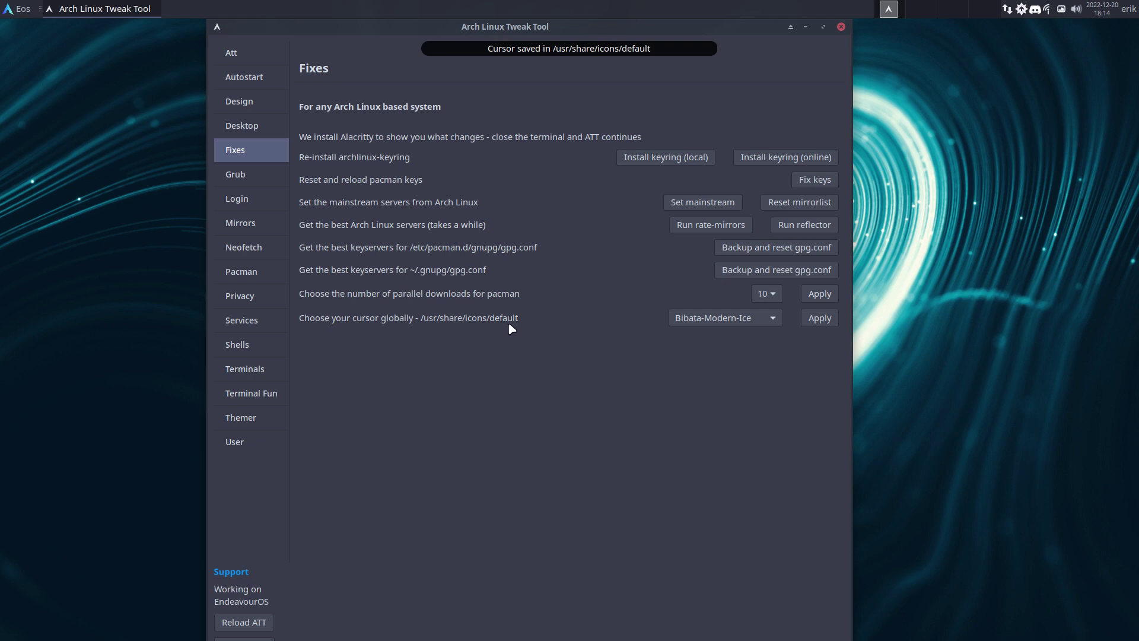
pyautogui.click(247, 175)
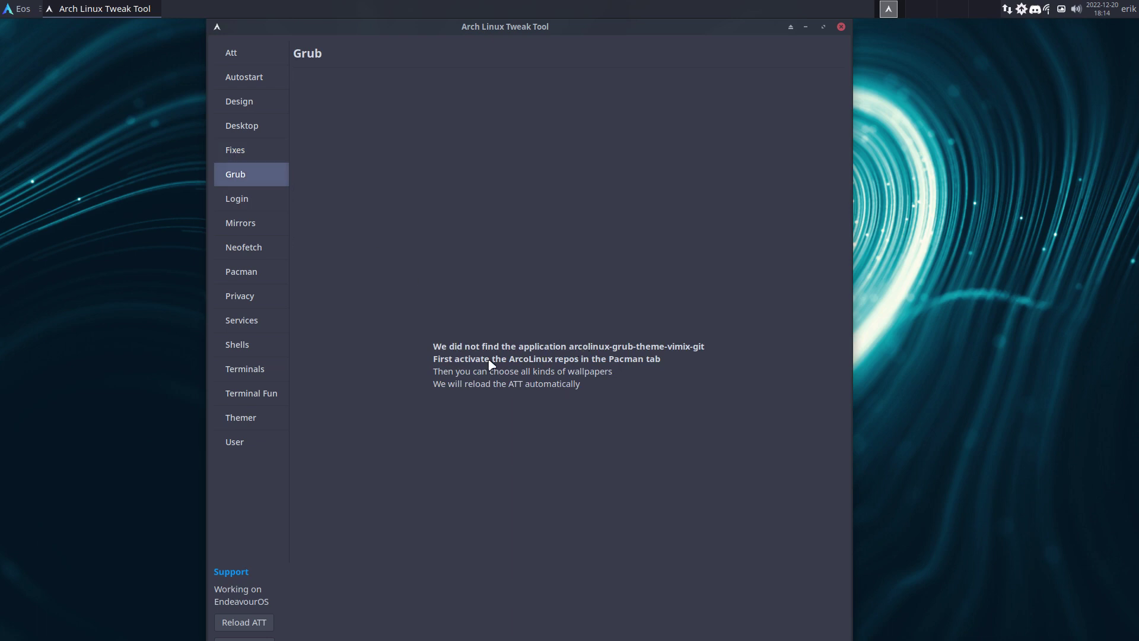
# Step: Maximize the Tweak Tool and apply the city skyline image as the LightDM login background
pyautogui.doubleClick(601, 32)
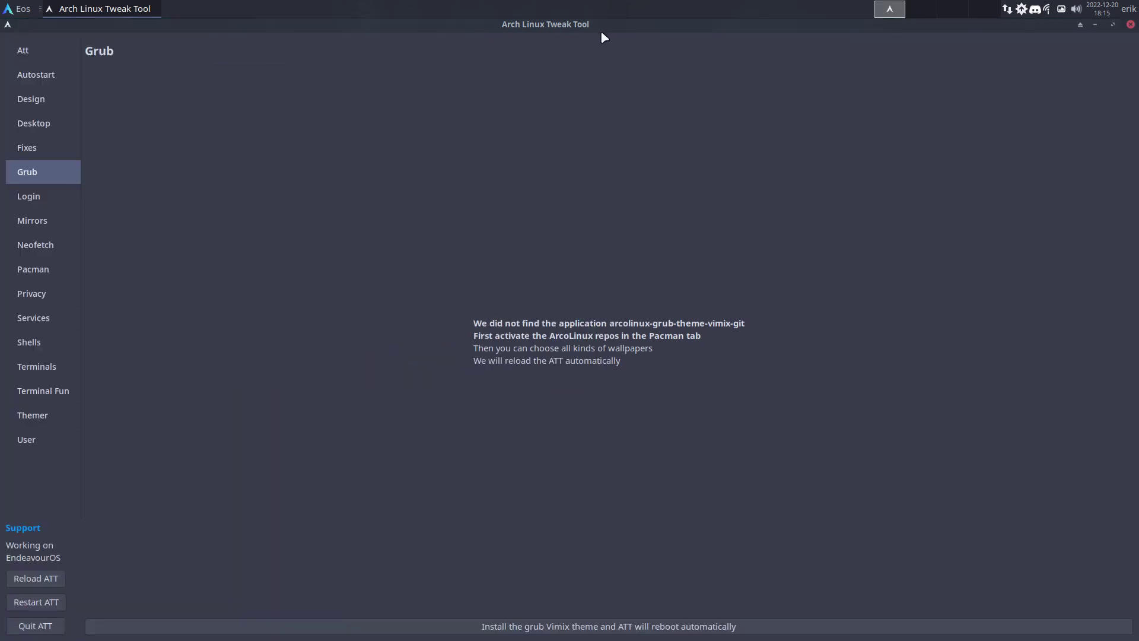
pyautogui.click(50, 200)
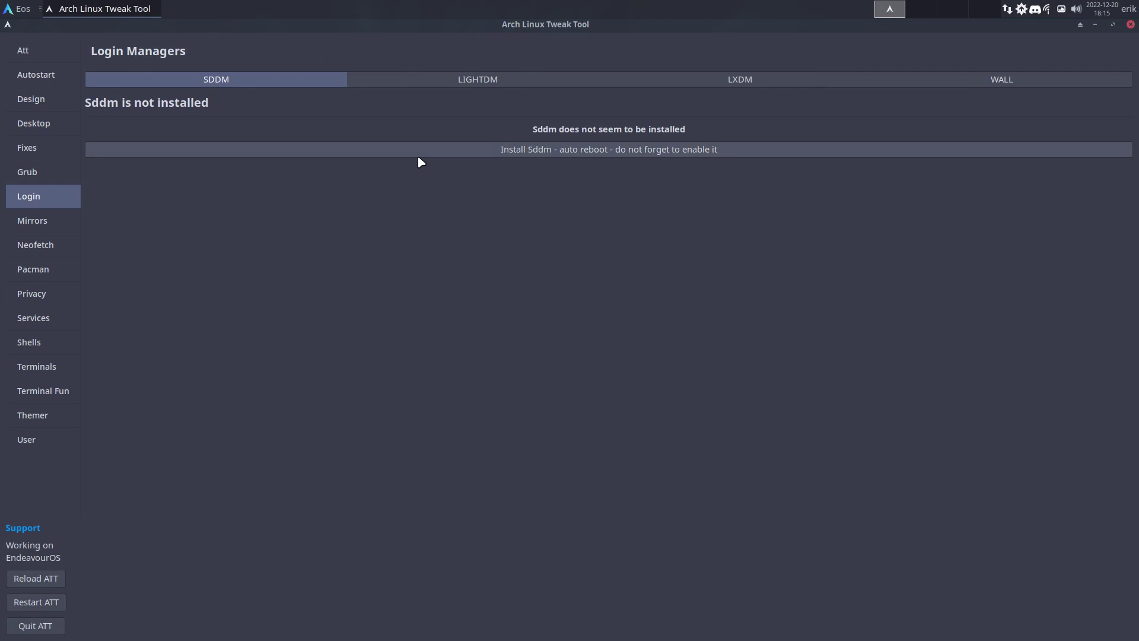
pyautogui.click(502, 82)
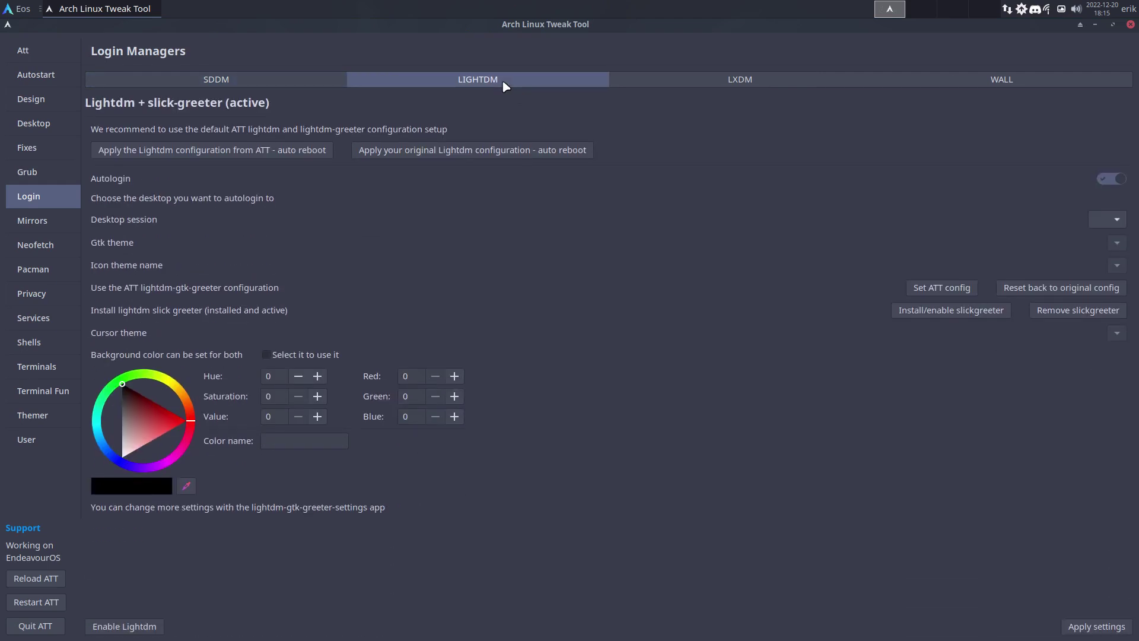
pyautogui.click(1015, 87)
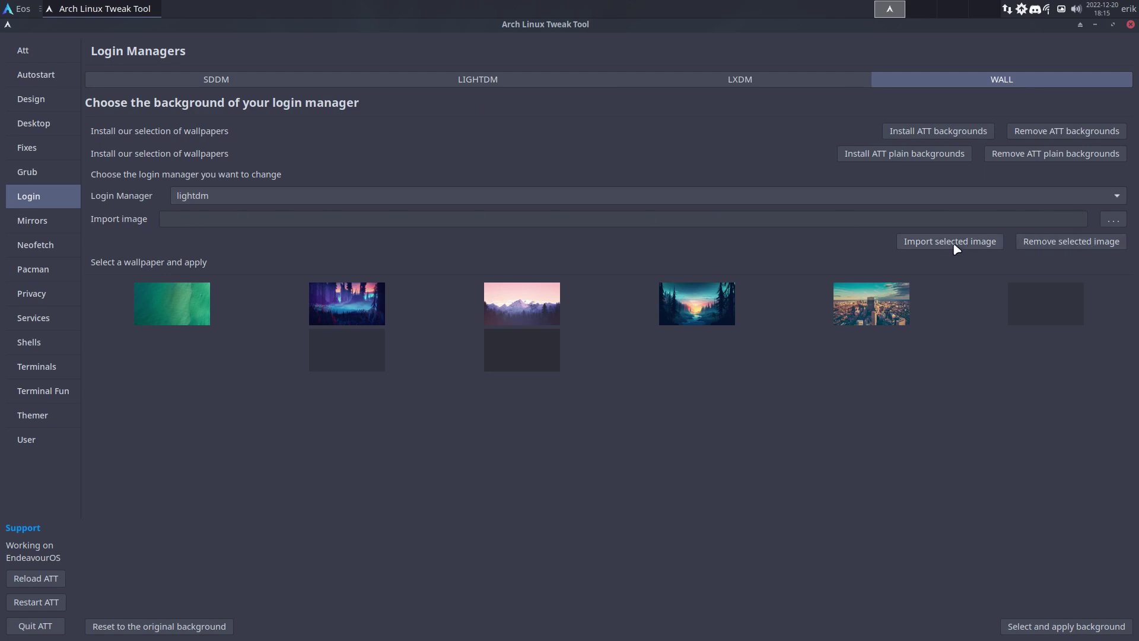
pyautogui.click(869, 306)
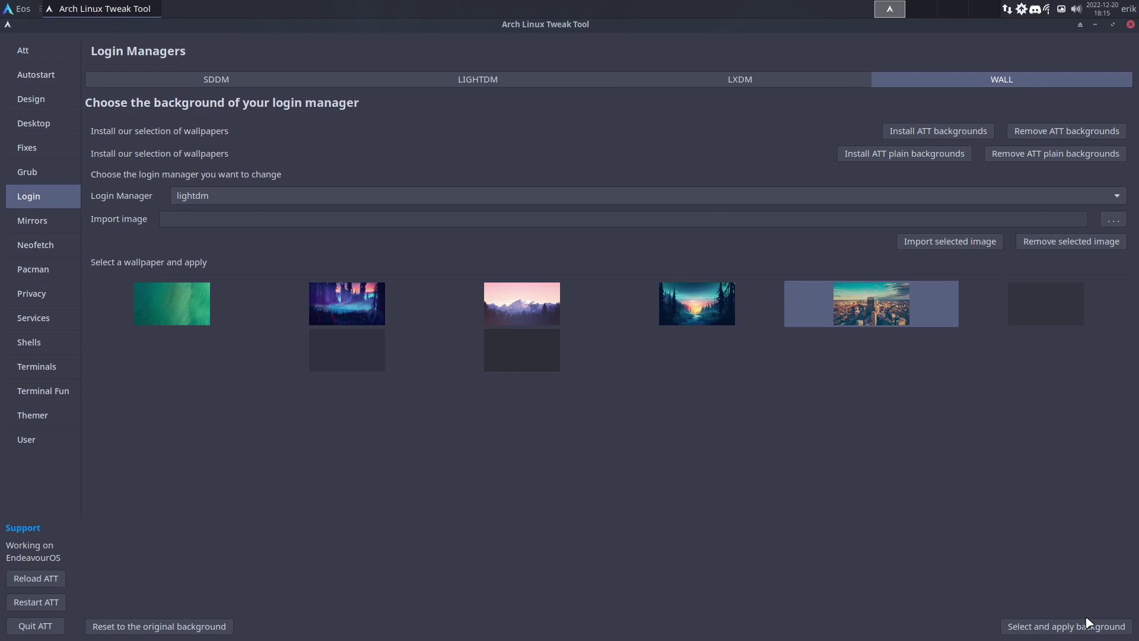
pyautogui.click(1045, 627)
pyautogui.click(44, 223)
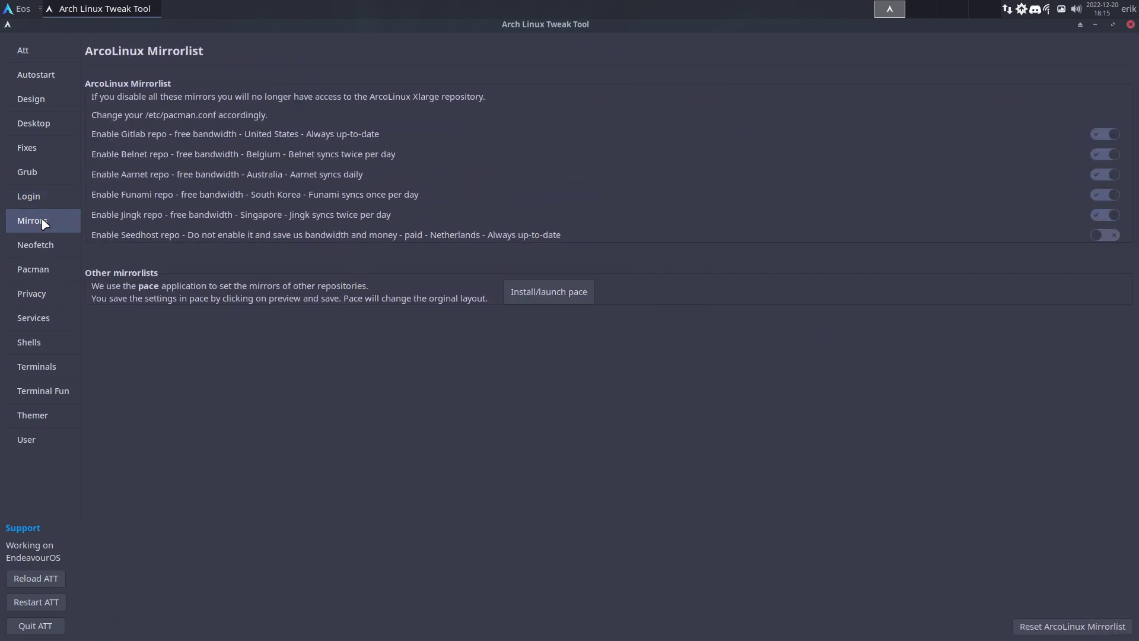
# Step: Open the Neofetch Editor and run neofetch in a terminal to view the system summary
pyautogui.click(50, 248)
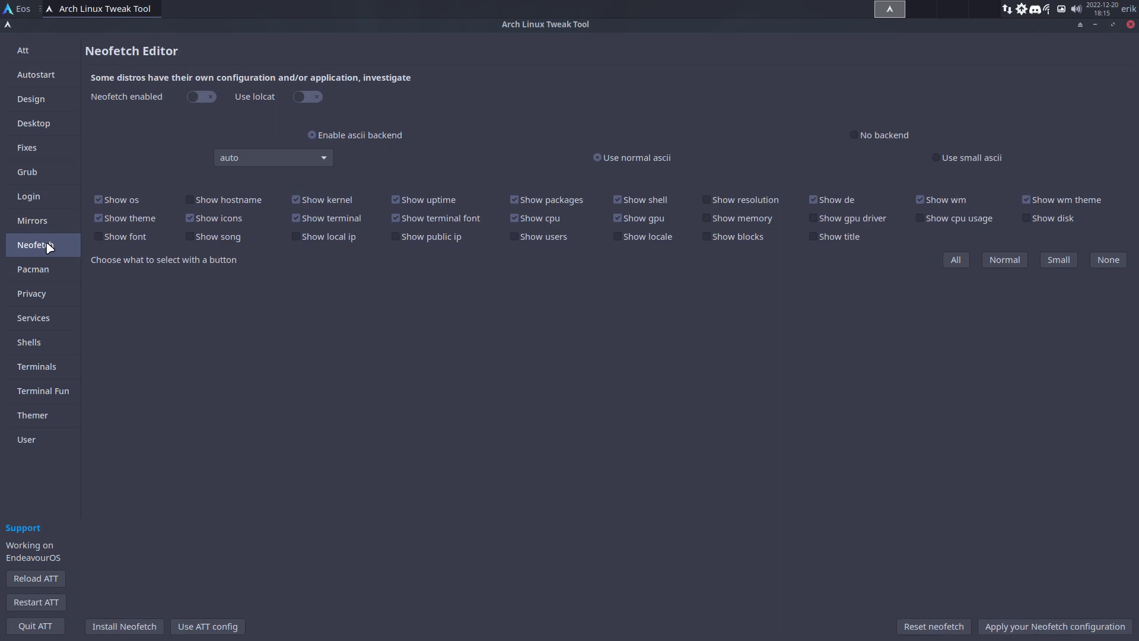
pyautogui.hotkey('ctrl', 'alt', 't')
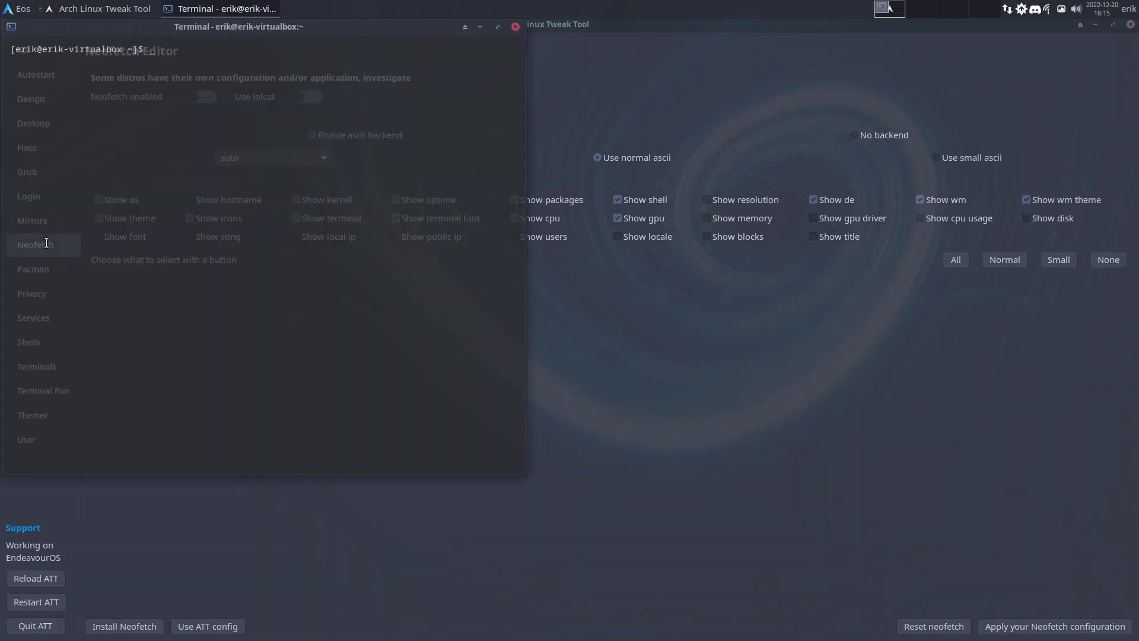
pyautogui.write('neofetch')
pyautogui.press('Return')
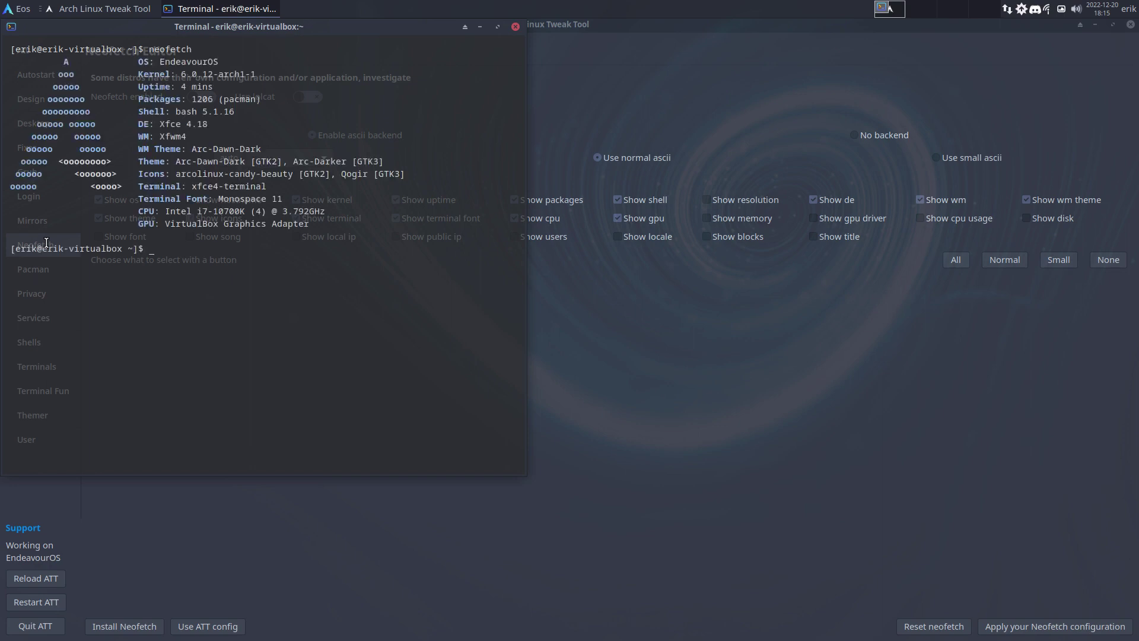
pyautogui.moveTo(263, 31); pyautogui.dragTo(514, 141)
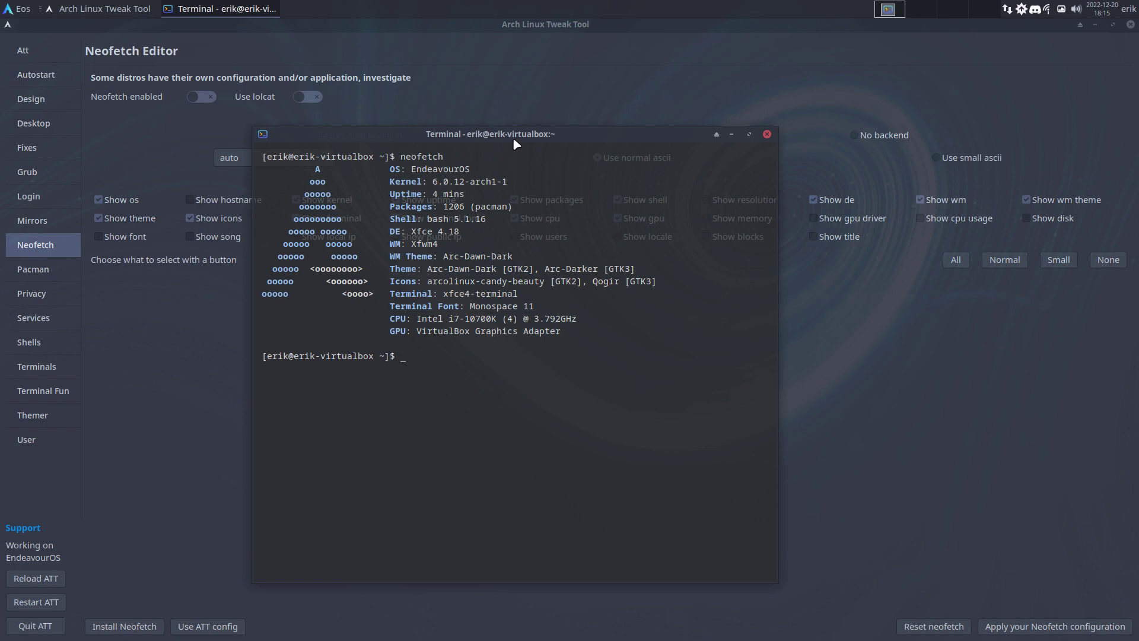
pyautogui.click(767, 134)
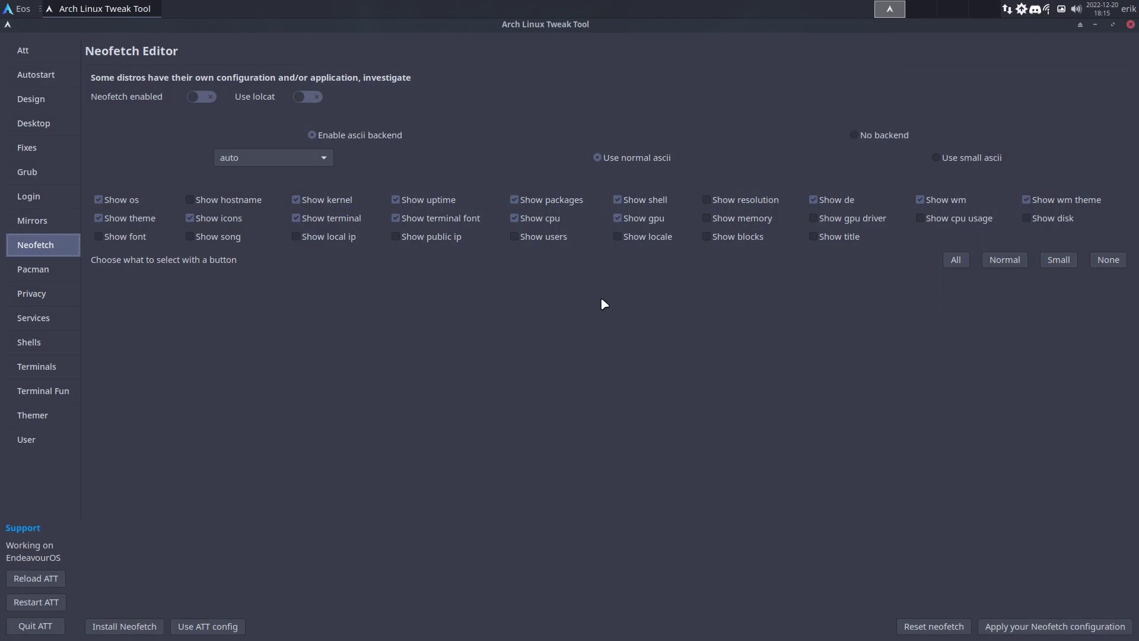
# Step: Choose Antergos as the neofetch ascii logo and apply the configuration
pyautogui.click(305, 163)
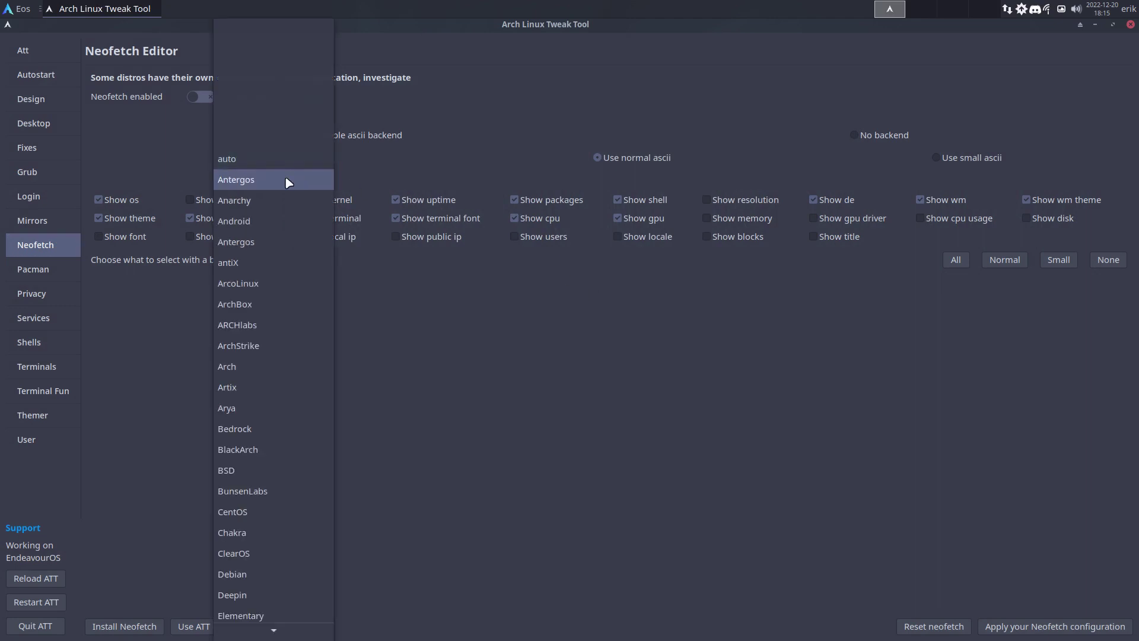
pyautogui.click(286, 182)
pyautogui.click(1016, 625)
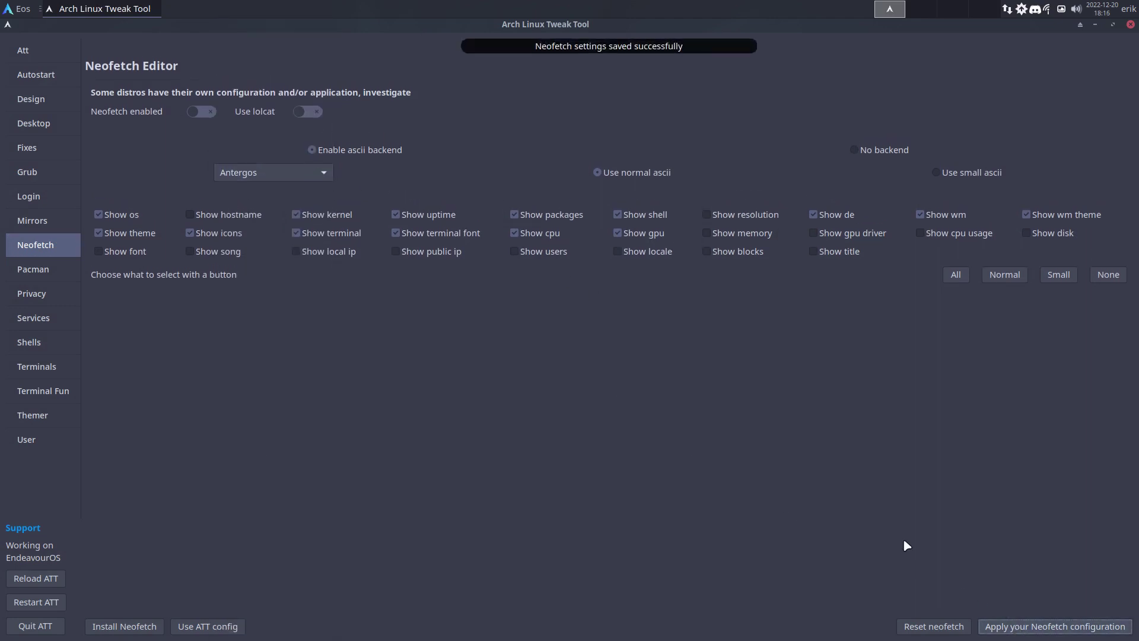
# Step: Preview the Antergos logo with neofetch in a terminal, then go to Pacman Config
pyautogui.hotkey('ctrl', 'alt', 't')
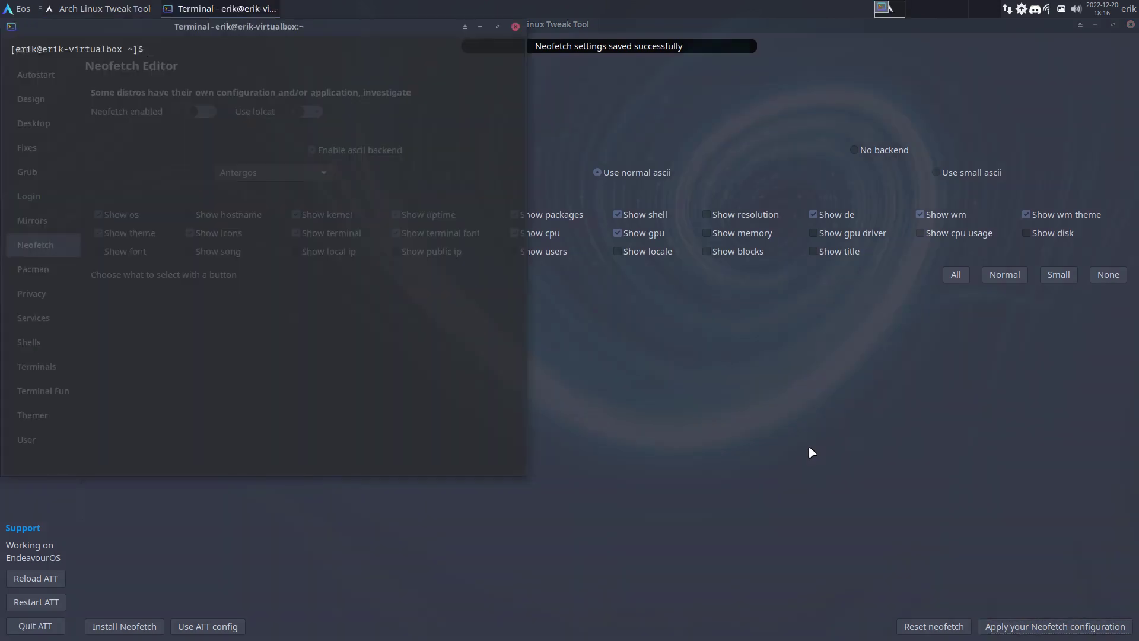
pyautogui.write('neofetch')
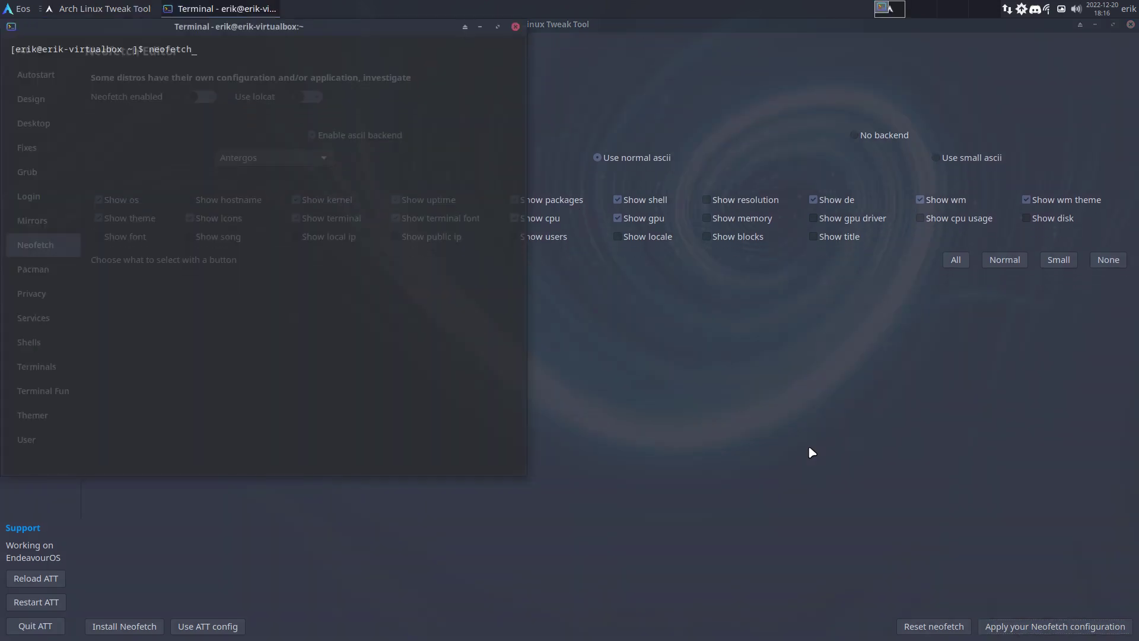
pyautogui.press('Return')
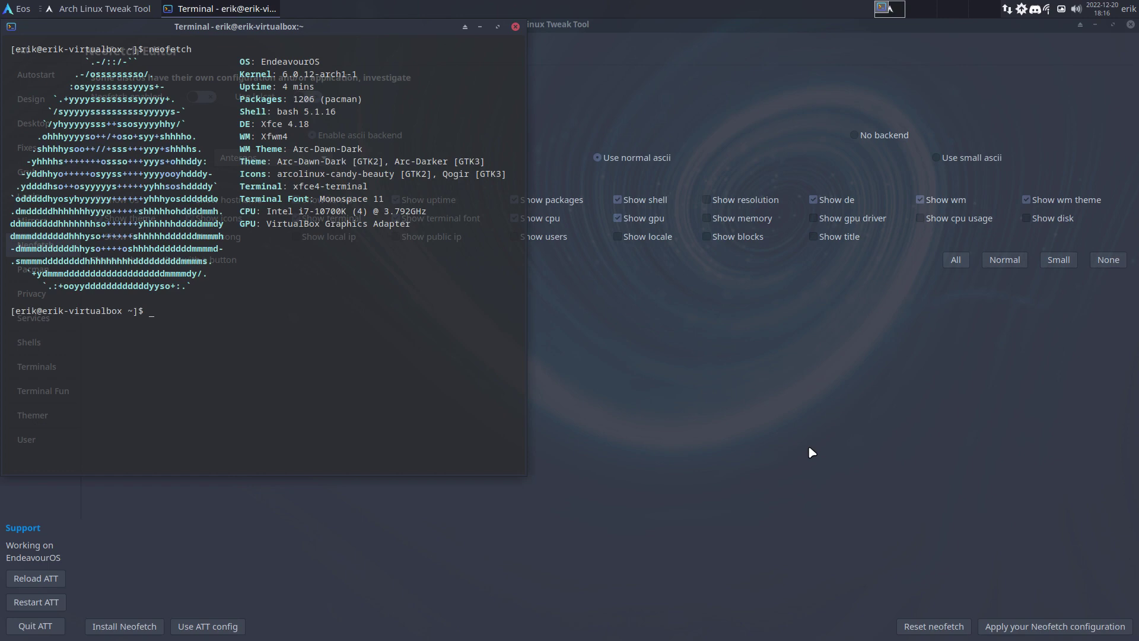
pyautogui.click(515, 25)
pyautogui.click(35, 277)
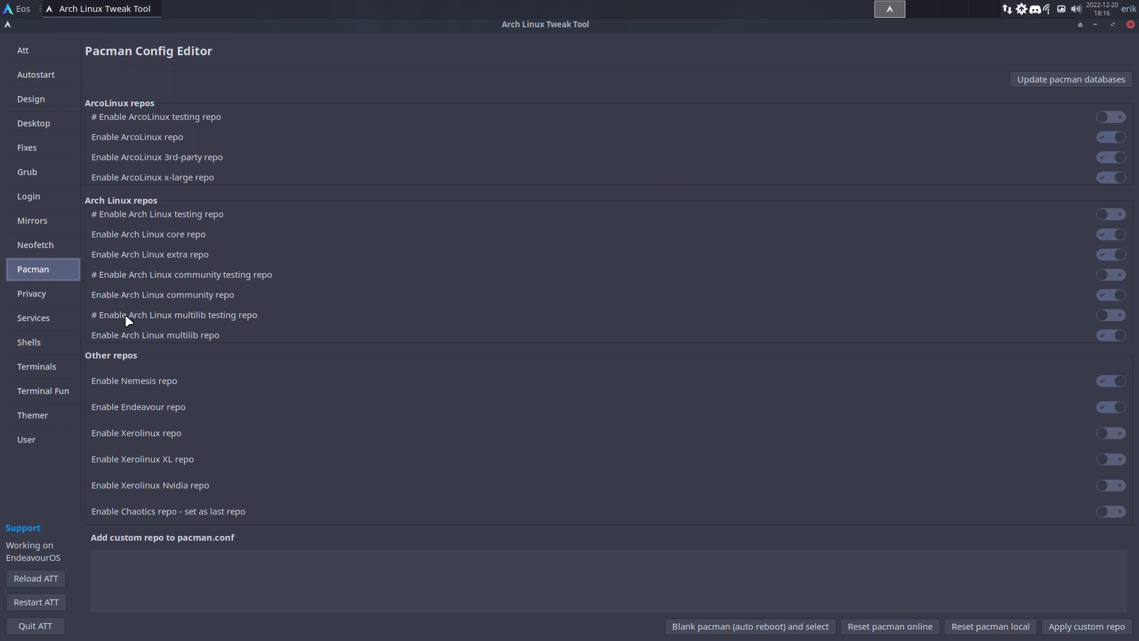
# Step: Enable the Chaotics repo and sync all databases with sudo pacman -Syyu
pyautogui.click(1108, 512)
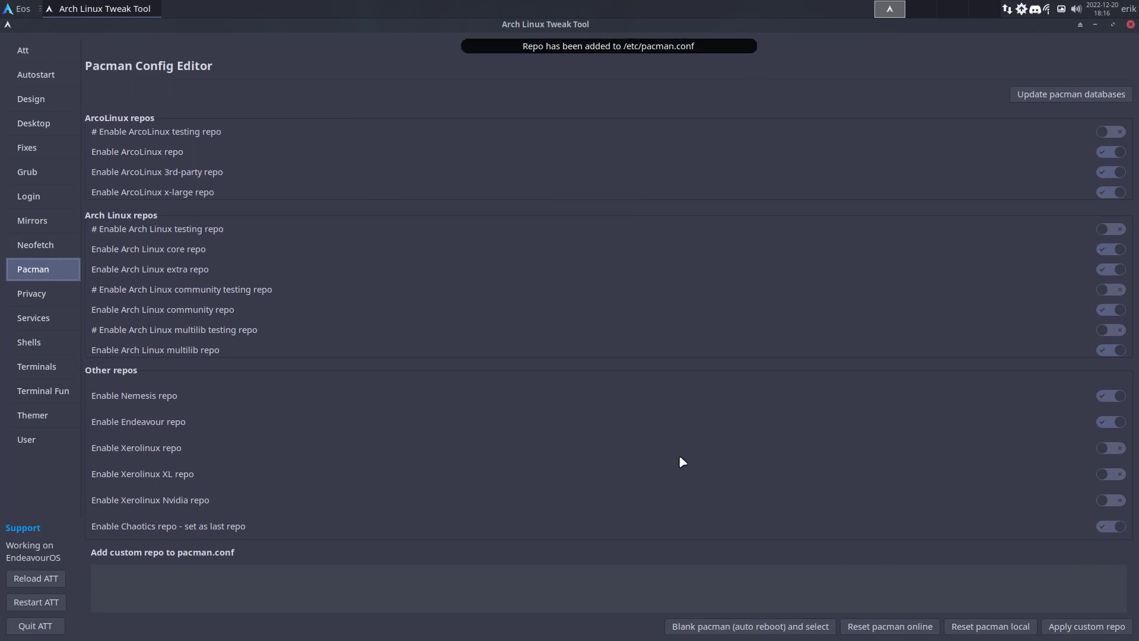
pyautogui.hotkey('ctrl', 'alt', 't')
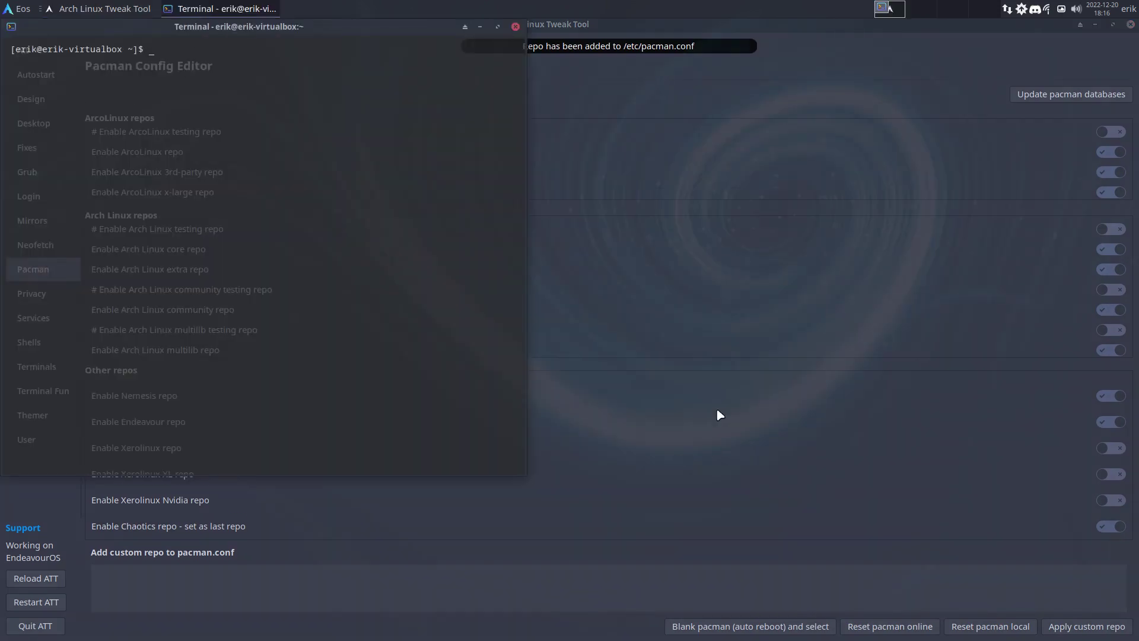
pyautogui.write('sudo pacman ')
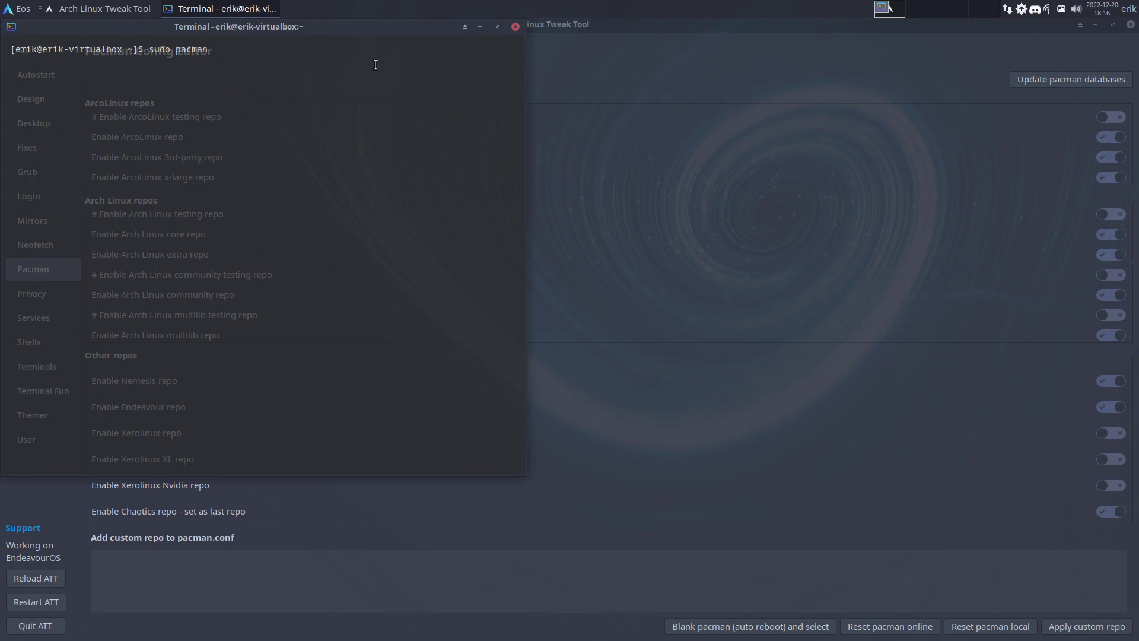
pyautogui.write('-Syyu')
pyautogui.press('Return')
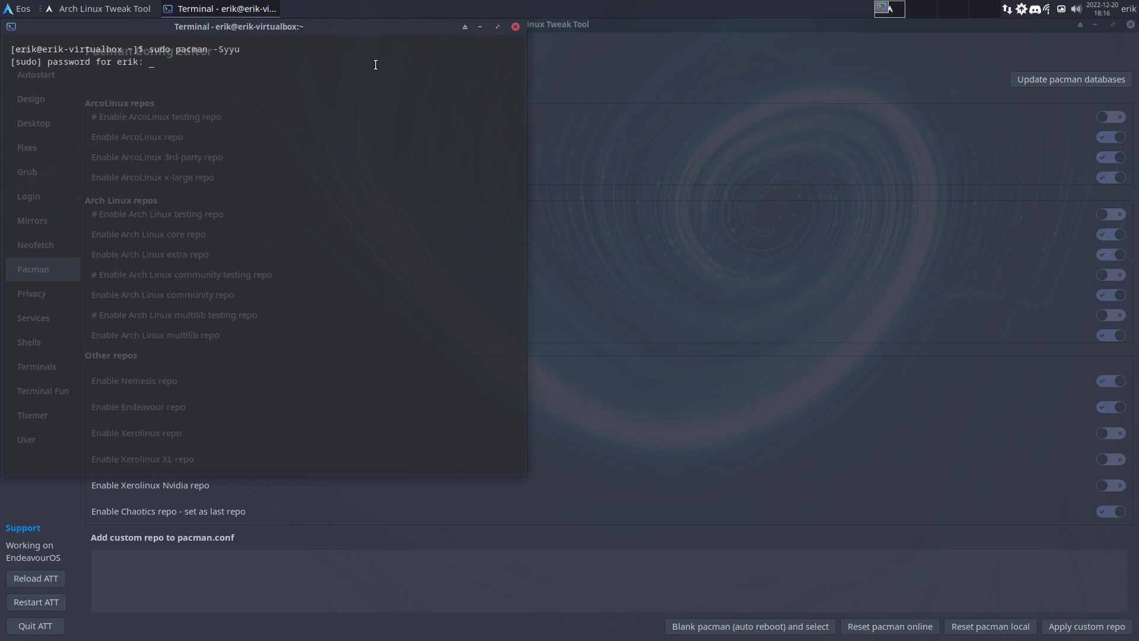
pyautogui.press('Return')
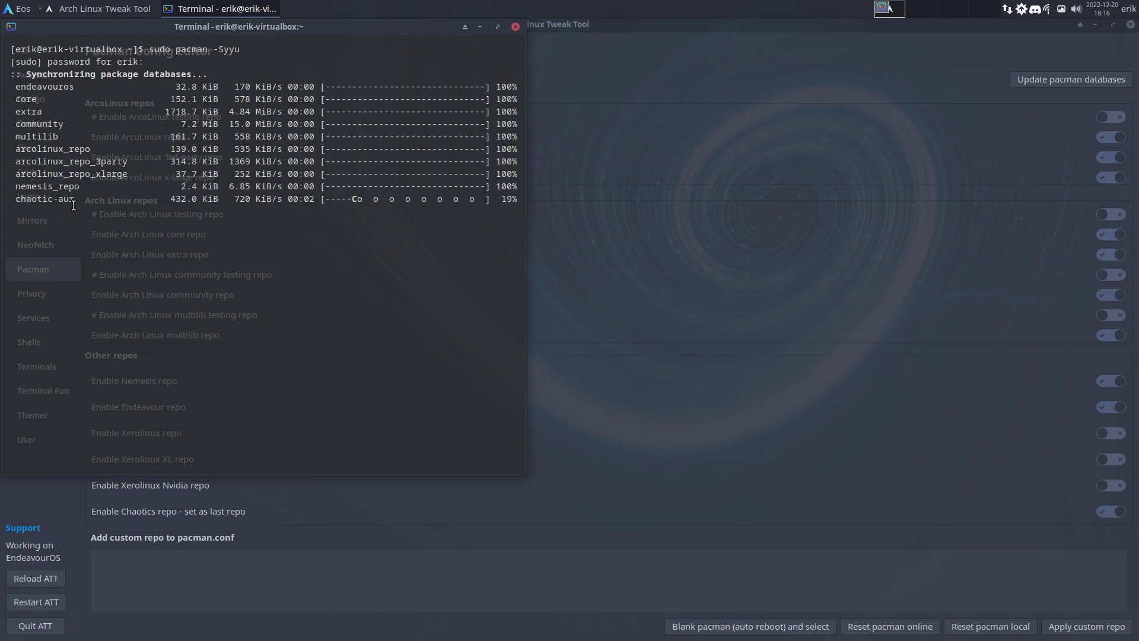
# Step: Mark chaotic-aur in the sync output and open Pamac's Repositories view
pyautogui.moveTo(81, 196); pyautogui.dragTo(9, 199)
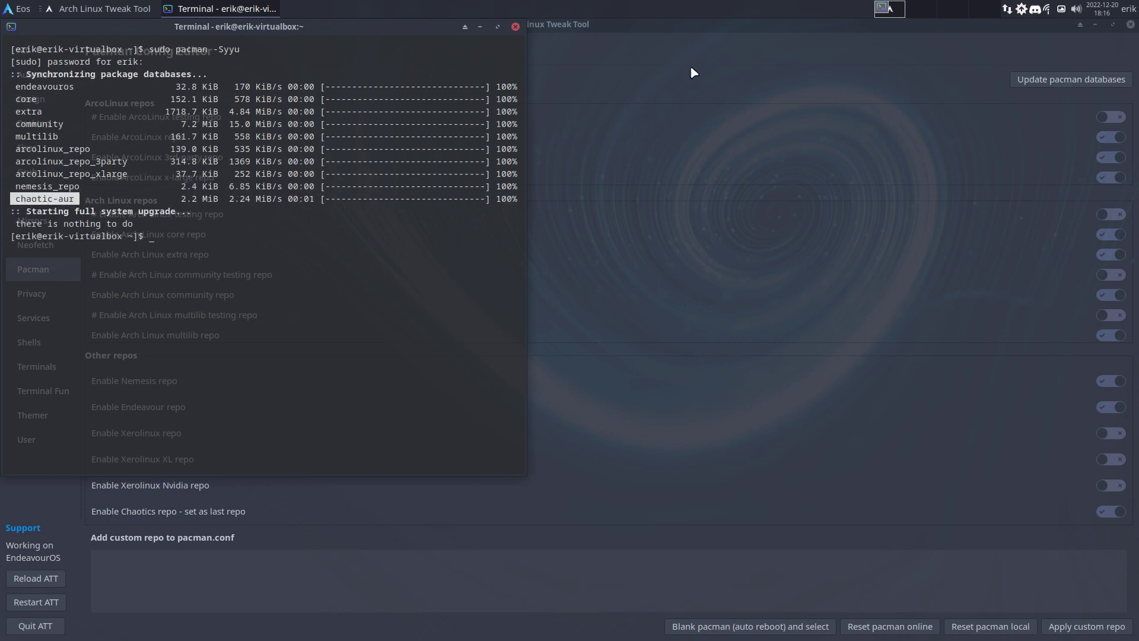
pyautogui.click(1022, 10)
pyautogui.click(607, 119)
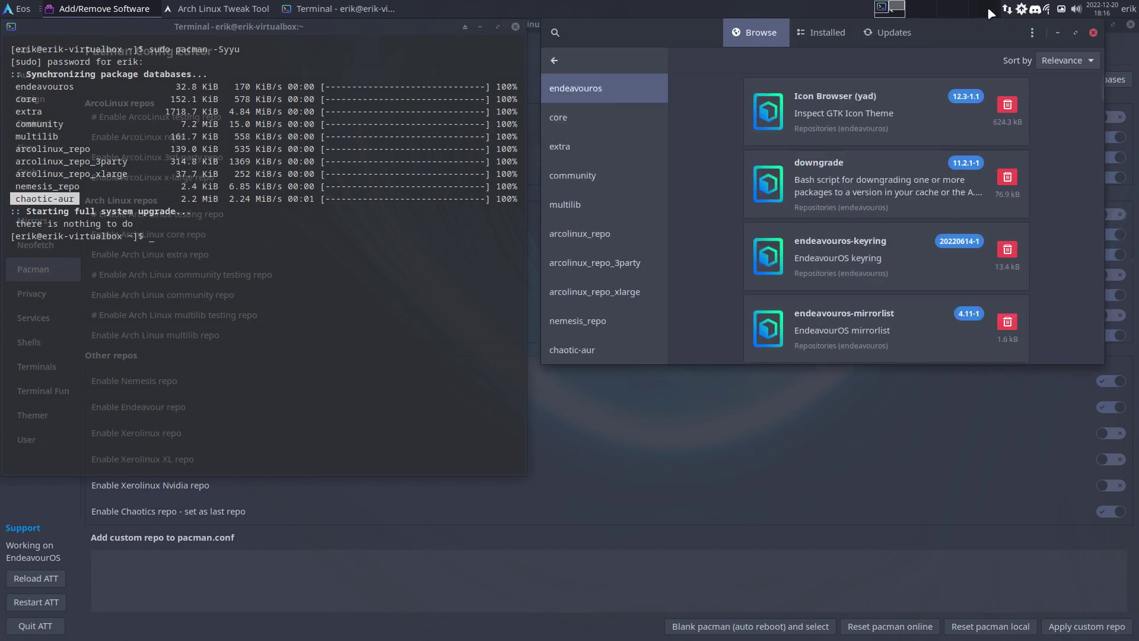
# Step: Maximize Pamac and scroll the chaotic-aur package grid down to yay, youtube-music-bin and zulucrypt
pyautogui.click(1075, 33)
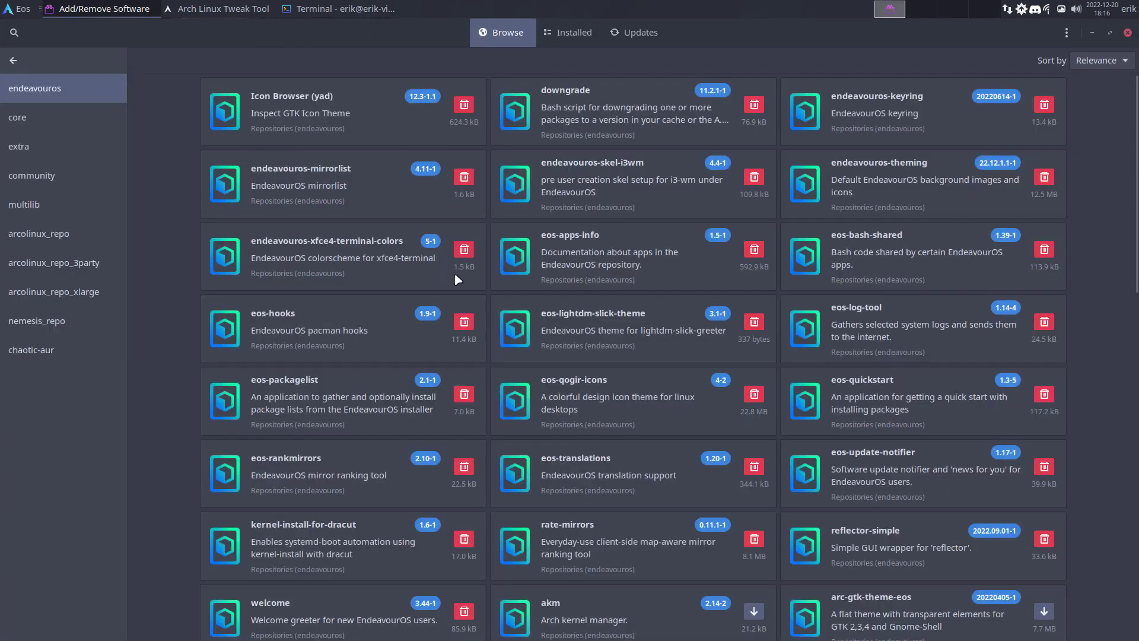
pyautogui.click(36, 350)
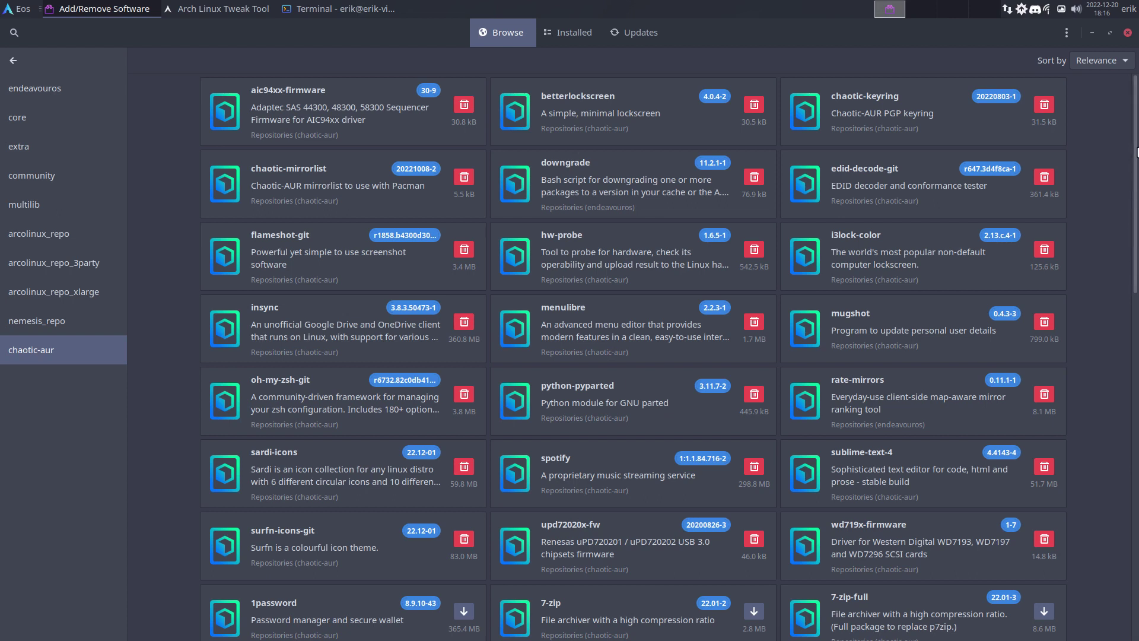
pyautogui.moveTo(1136, 150); pyautogui.dragTo(1135, 173)
pyautogui.scroll(-20, 1135, 636)
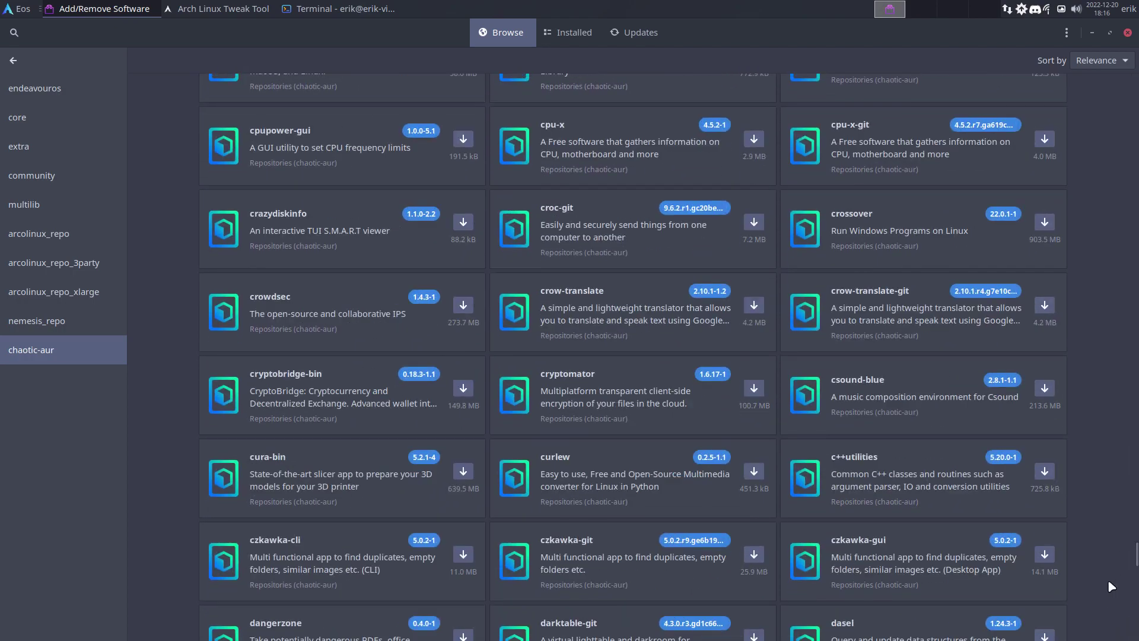
pyautogui.scroll(-10, 1106, 581)
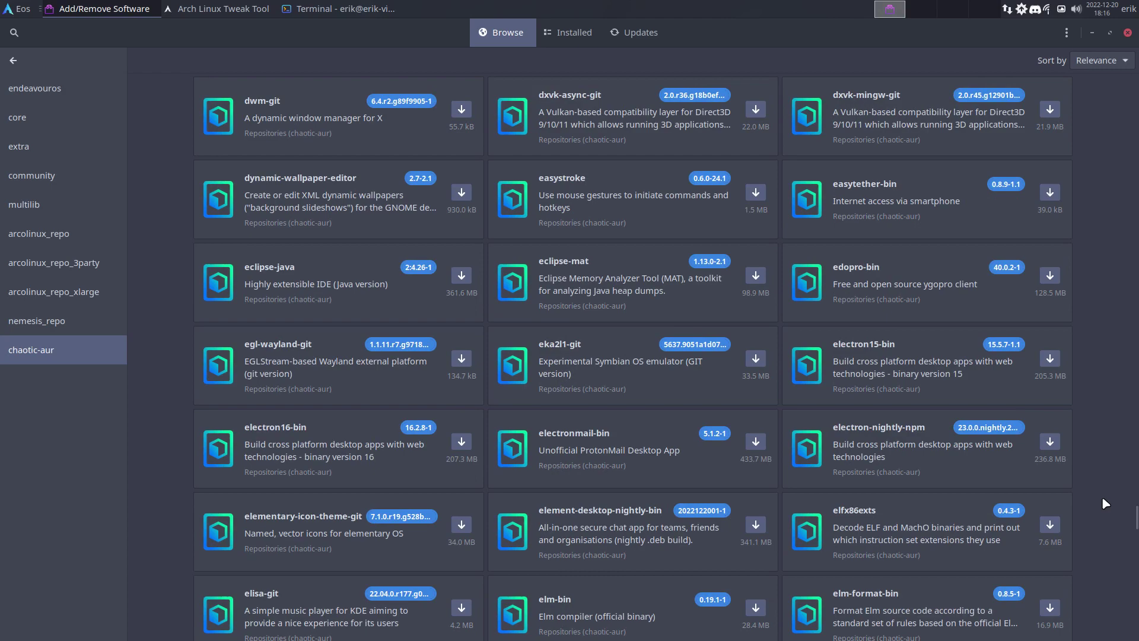
pyautogui.scroll(-15, 1103, 501)
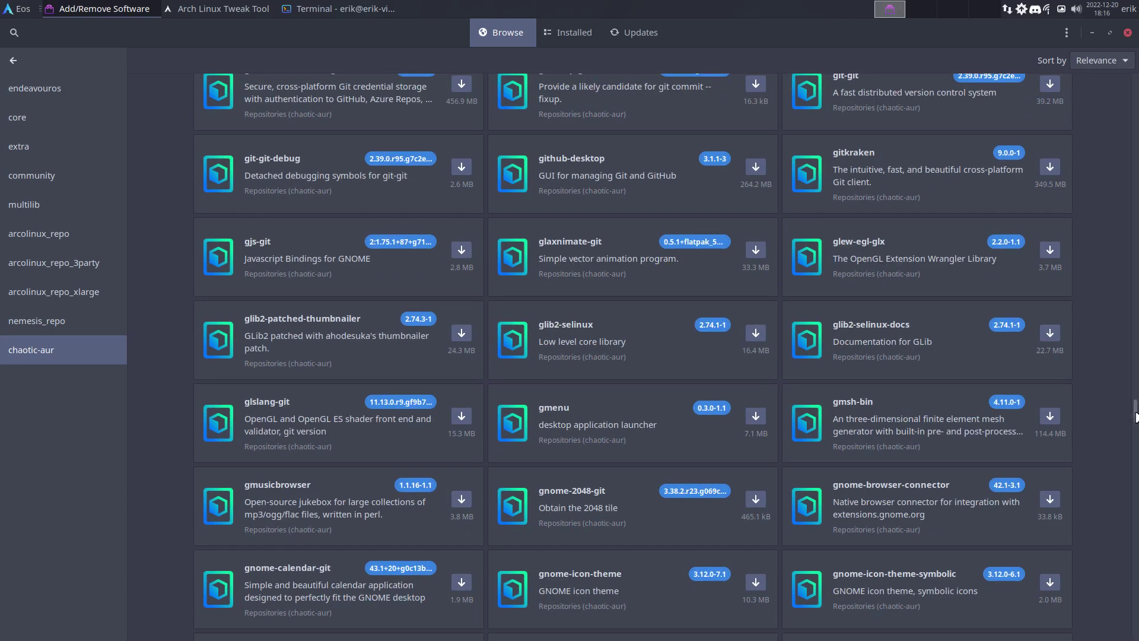
pyautogui.scroll(-20, 1136, 417)
pyautogui.scroll(-5, 1102, 565)
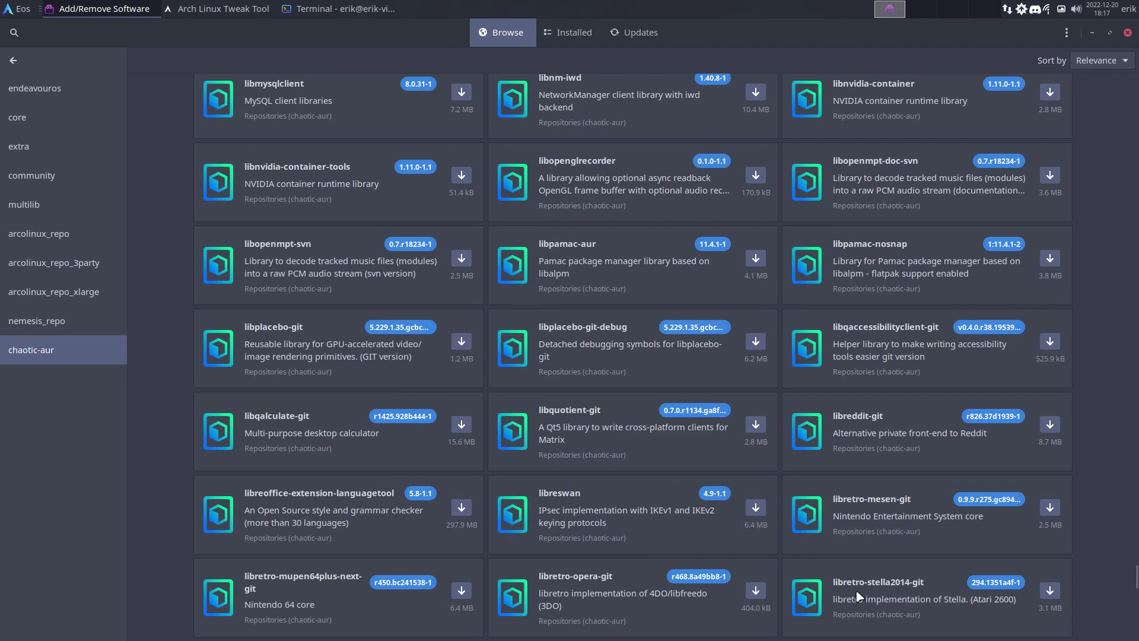
pyautogui.scroll(-10, 853, 595)
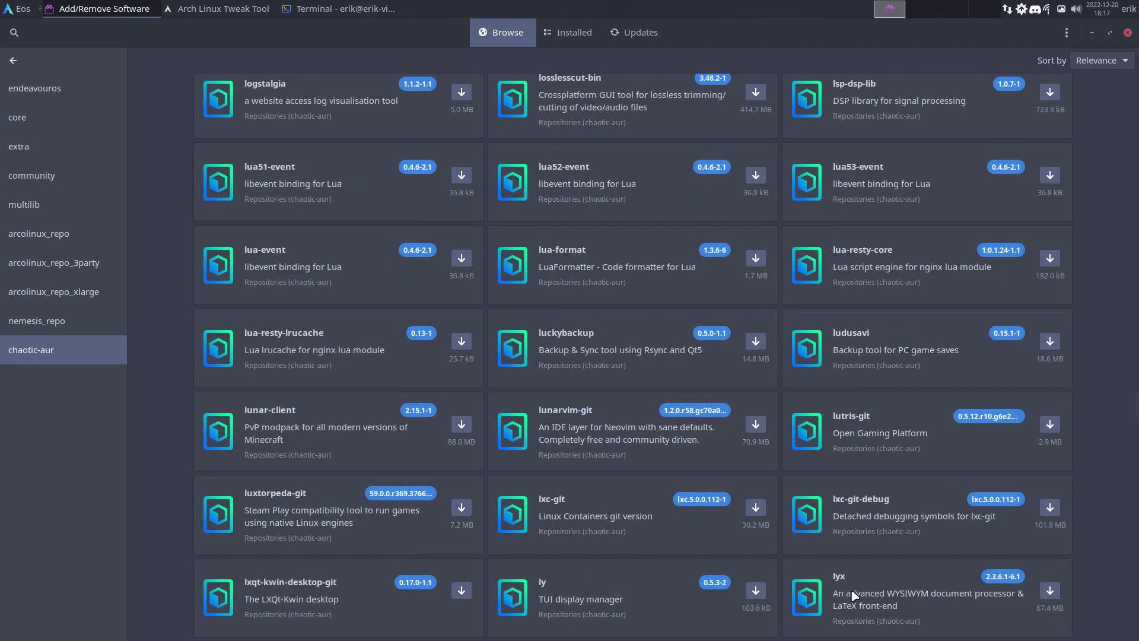
pyautogui.moveTo(1136, 408); pyautogui.dragTo(1135, 620)
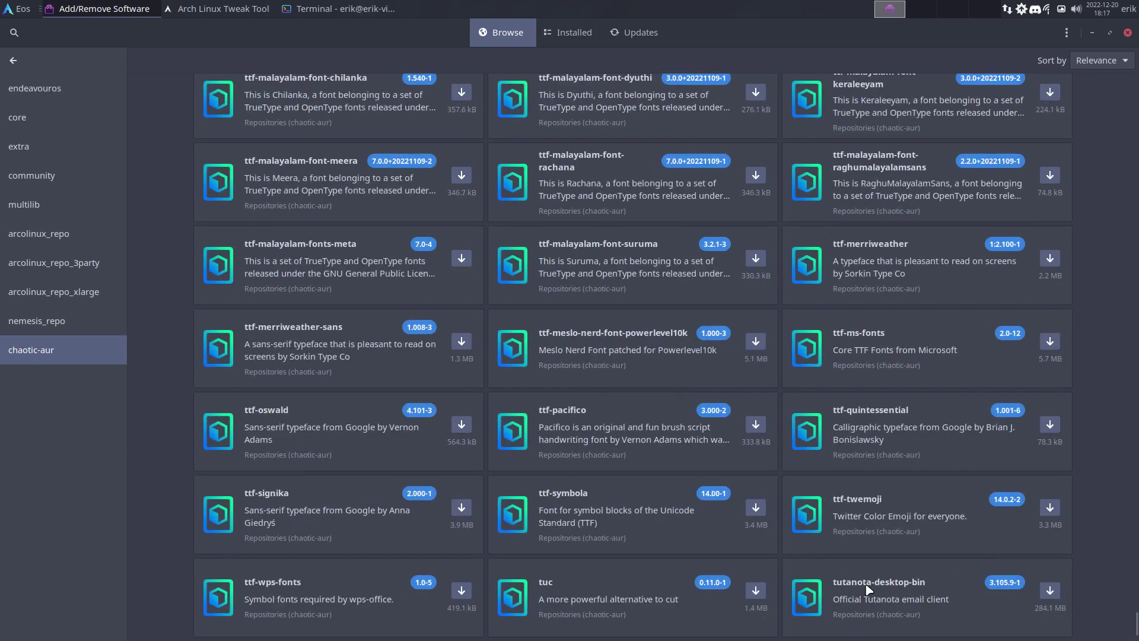
pyautogui.scroll(-5, 868, 589)
pyautogui.moveTo(1135, 604); pyautogui.dragTo(1127, 623)
pyautogui.scroll(-15, 909, 580)
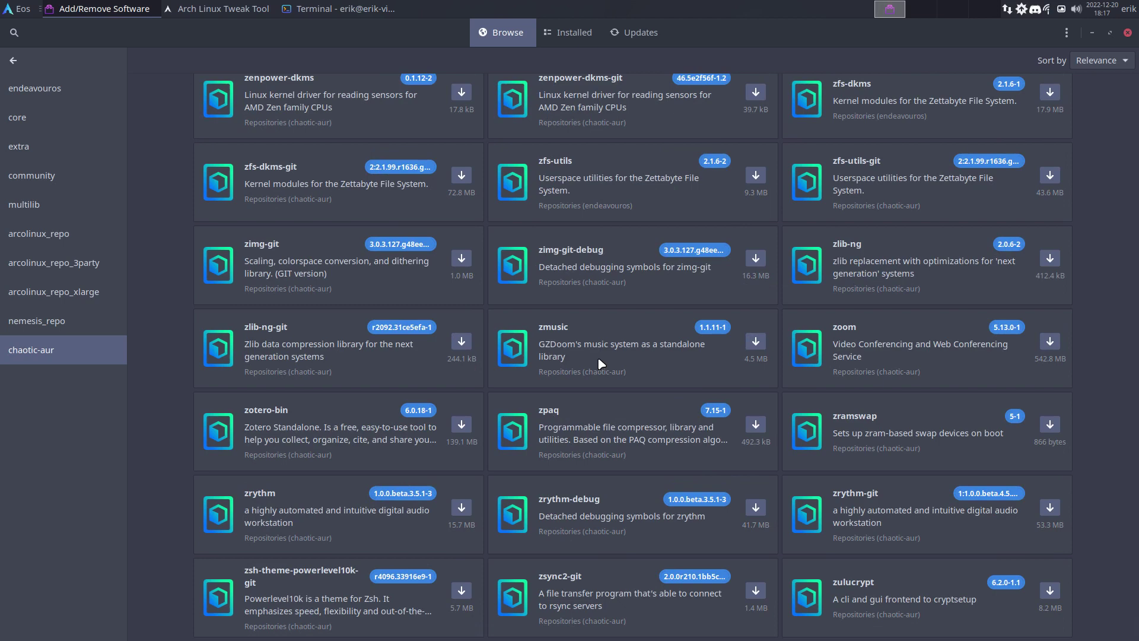
pyautogui.scroll(5, 599, 363)
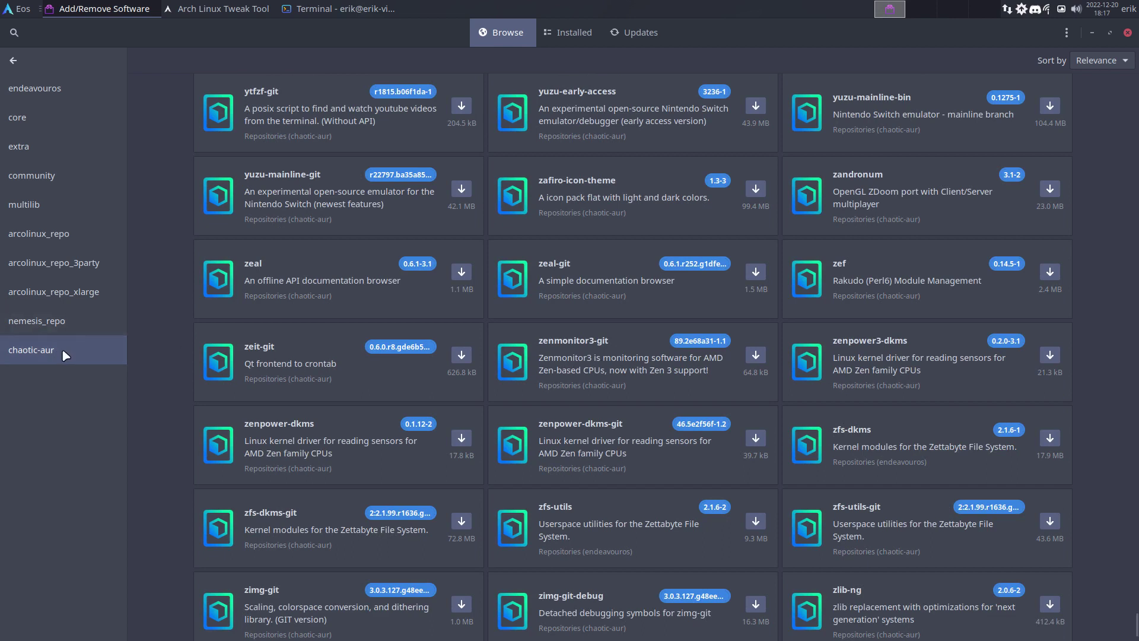
# Step: Close Pamac, Arch Linux Tweak Tool and the old terminal
pyautogui.click(14, 61)
pyautogui.click(1128, 32)
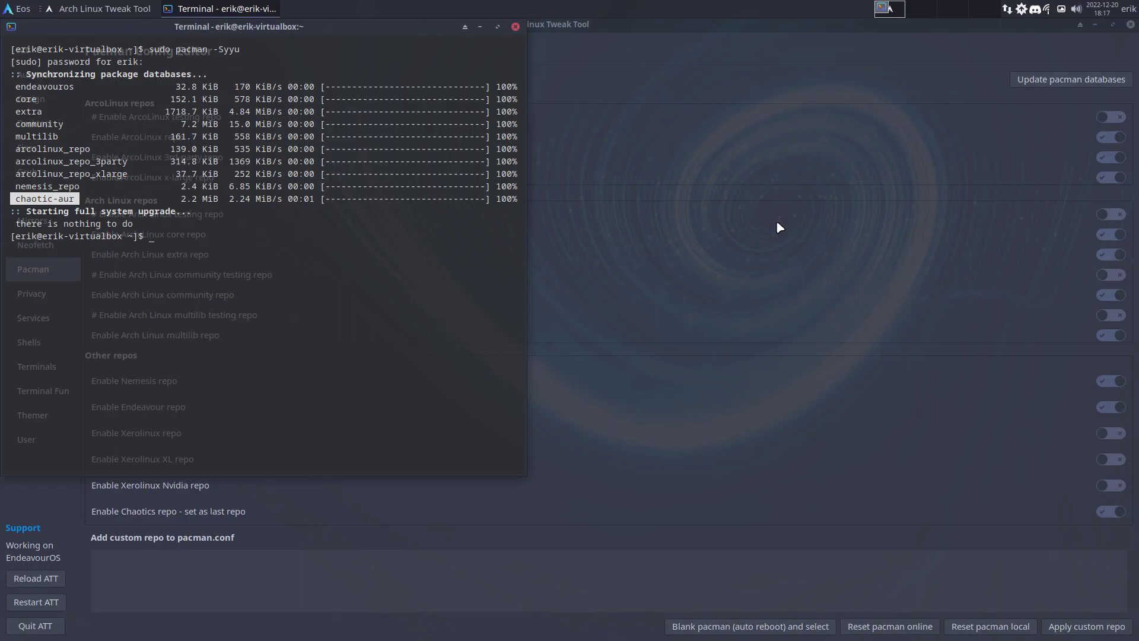
pyautogui.click(1130, 24)
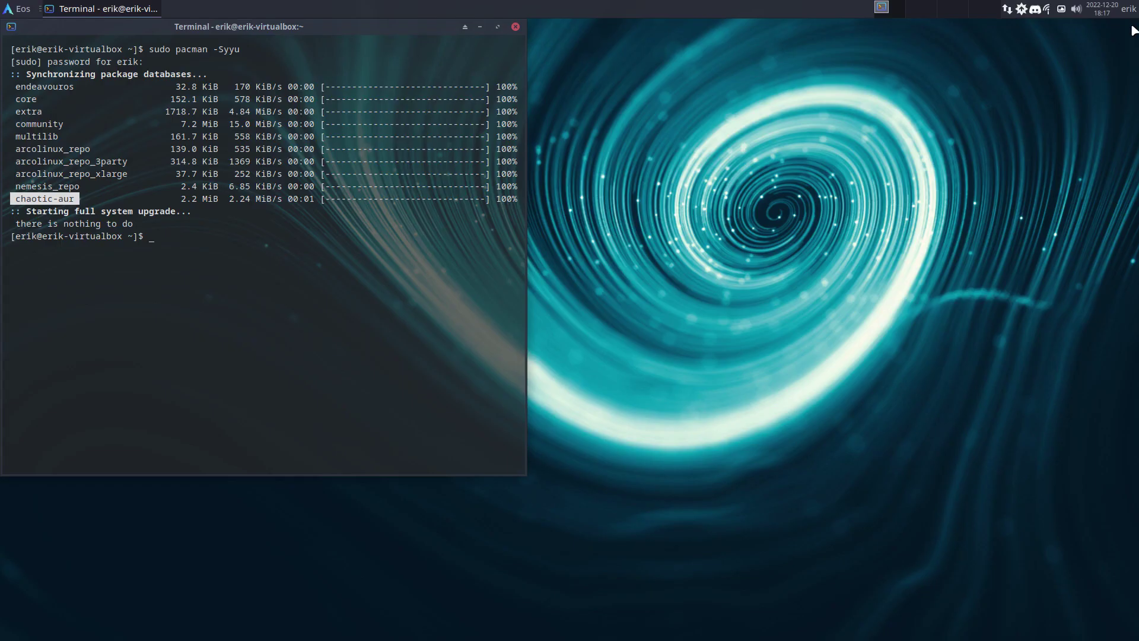
pyautogui.click(514, 26)
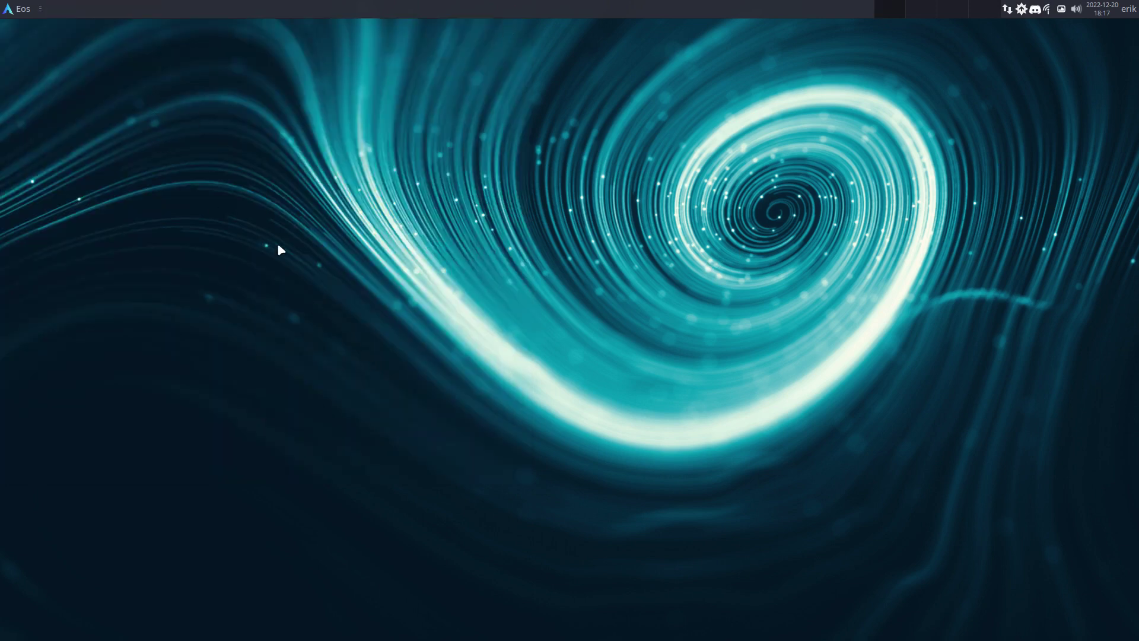
# Step: Relaunch Arch Linux Tweak Tool with att from a new terminal, entering the account password
pyautogui.hotkey('ctrl', 'alt', 't')
pyautogui.write('att')
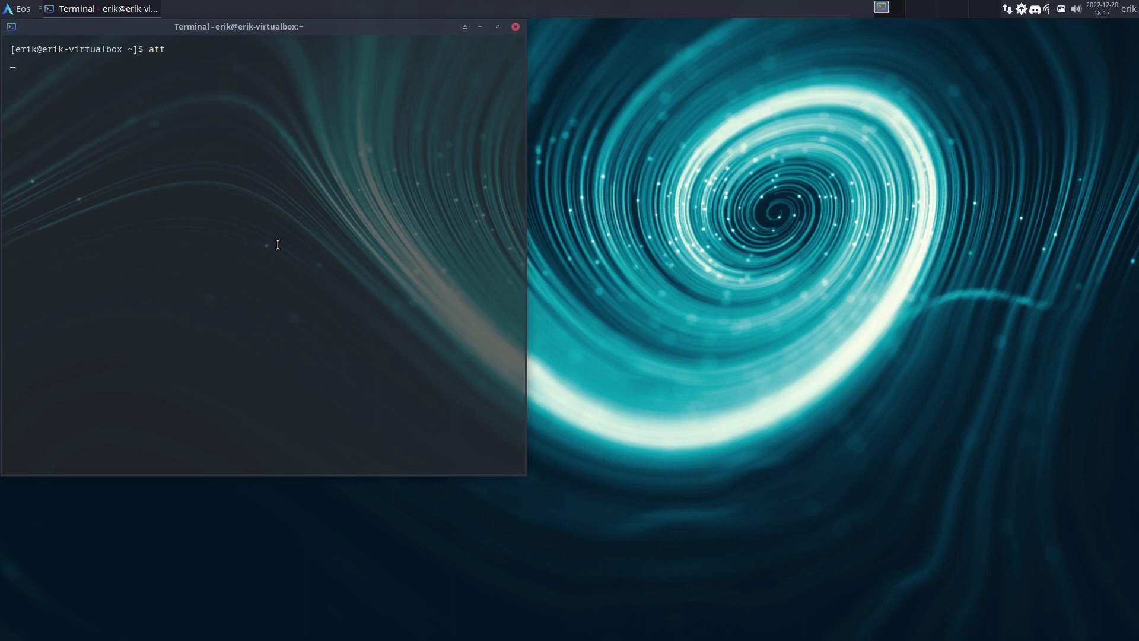
pyautogui.press('Return')
pyautogui.write('••••')
pyautogui.press('Return')
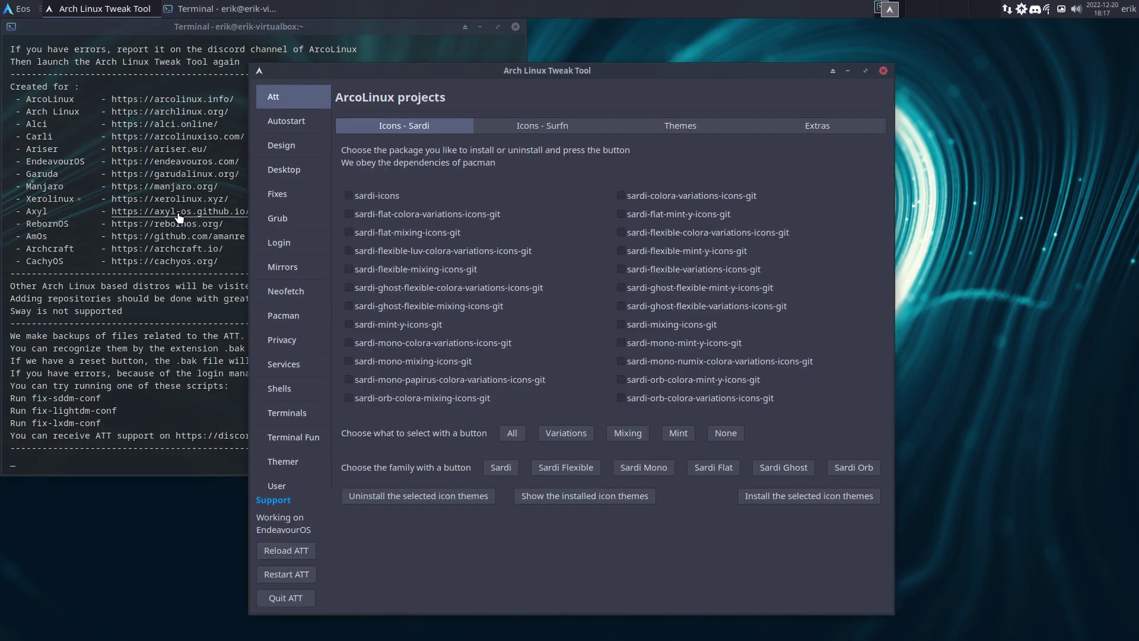
# Step: On the Privacy page, enable hblock and install the uBlock Origin Firefox extension
pyautogui.moveTo(659, 80); pyautogui.dragTo(801, 33)
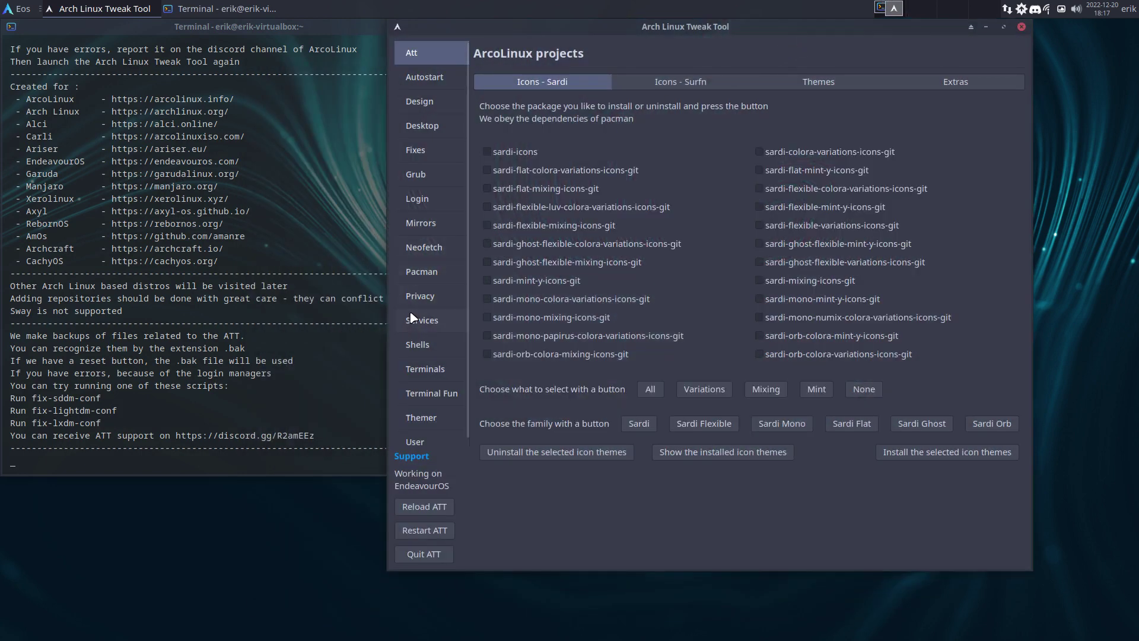
pyautogui.click(436, 296)
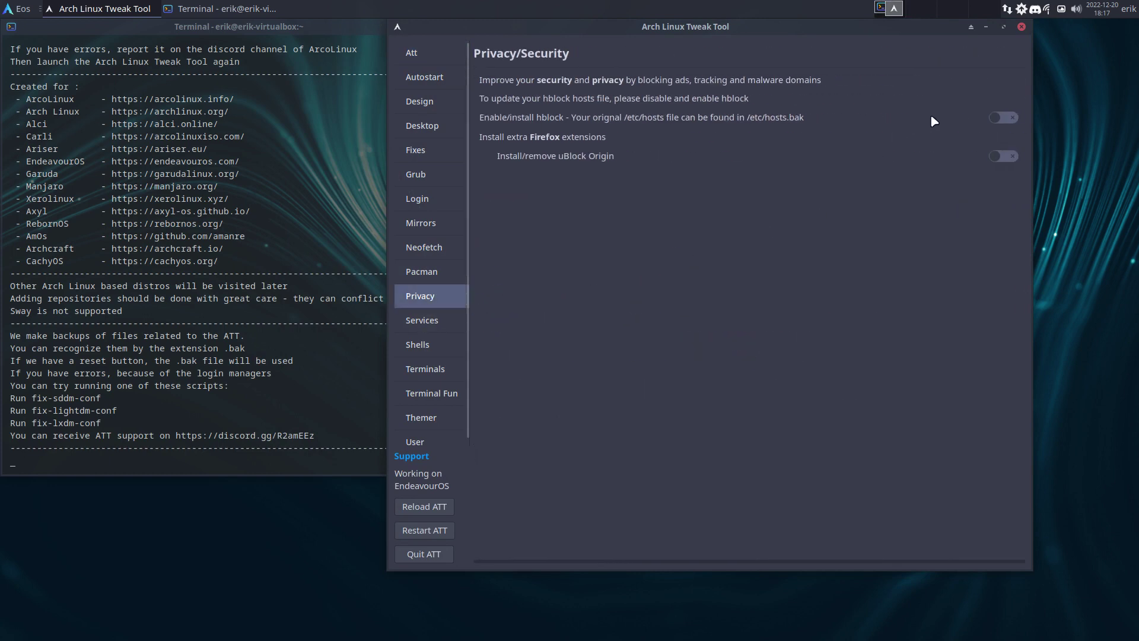
pyautogui.click(1010, 119)
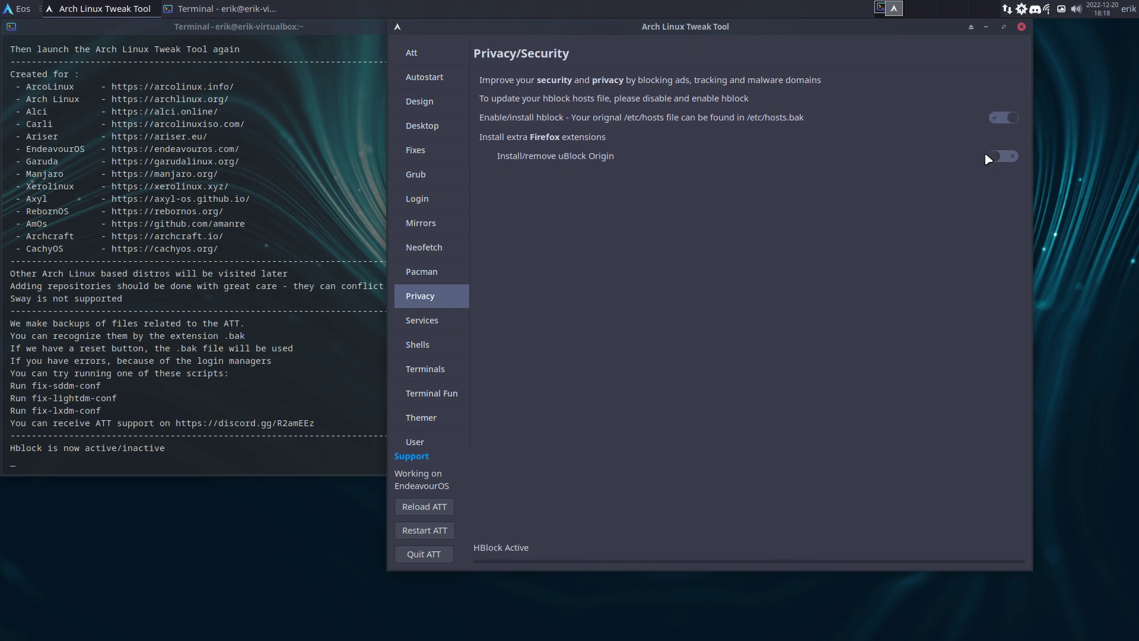
pyautogui.click(992, 156)
pyautogui.click(440, 318)
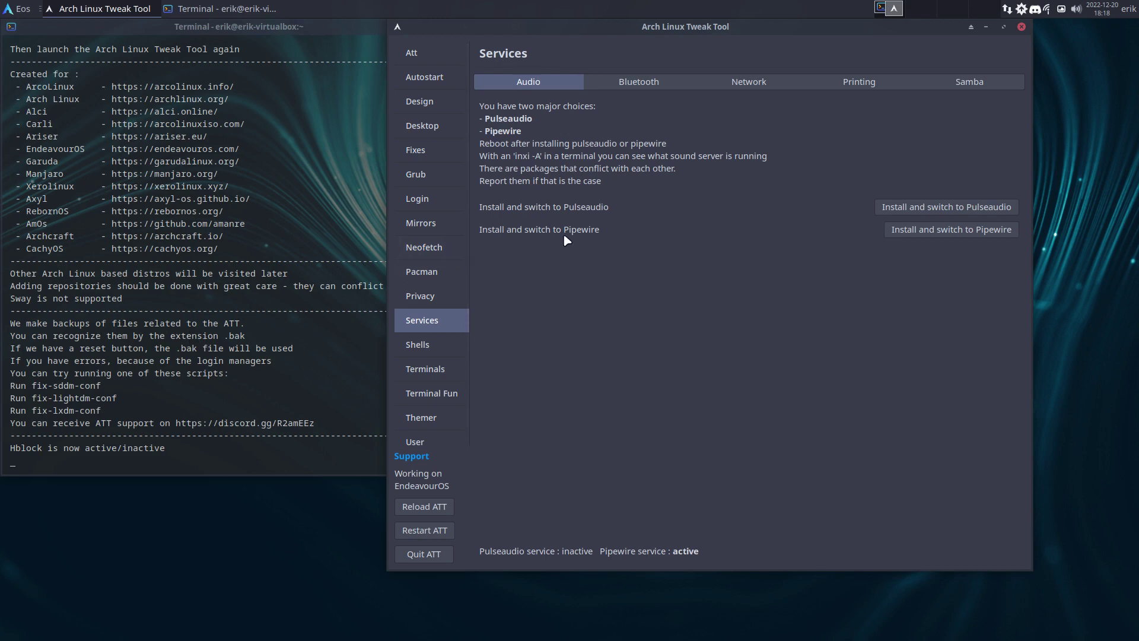
# Step: Install bash-completion (already present) and overwrite ~/.bashrc with the ATT bash configuration
pyautogui.click(457, 347)
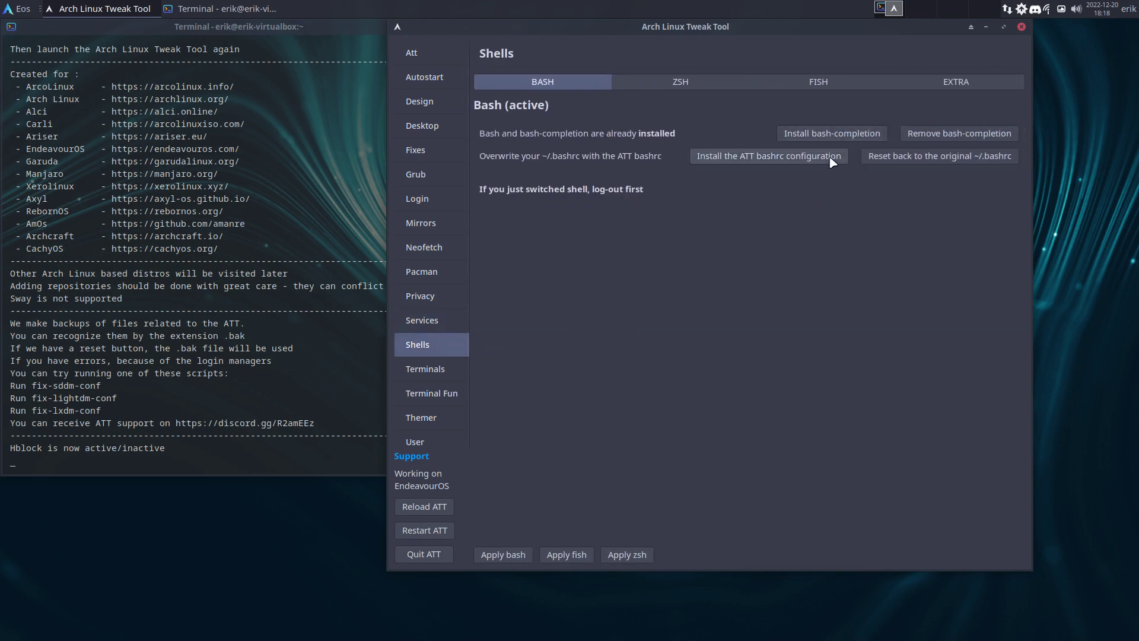
pyautogui.click(841, 136)
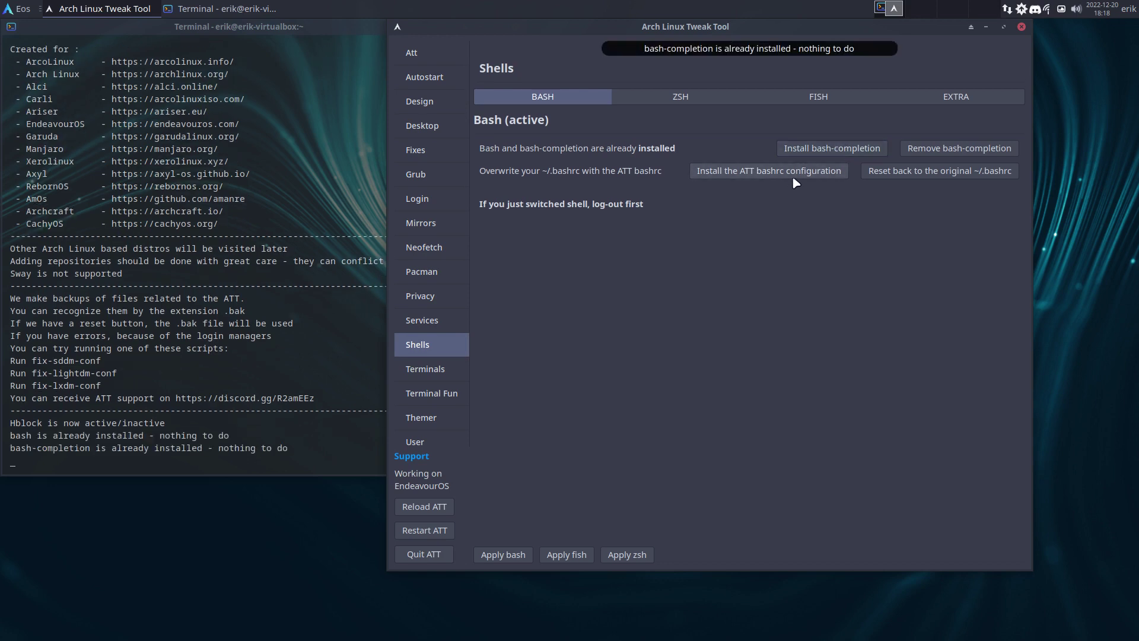
pyautogui.moveTo(92, 448); pyautogui.dragTo(272, 449)
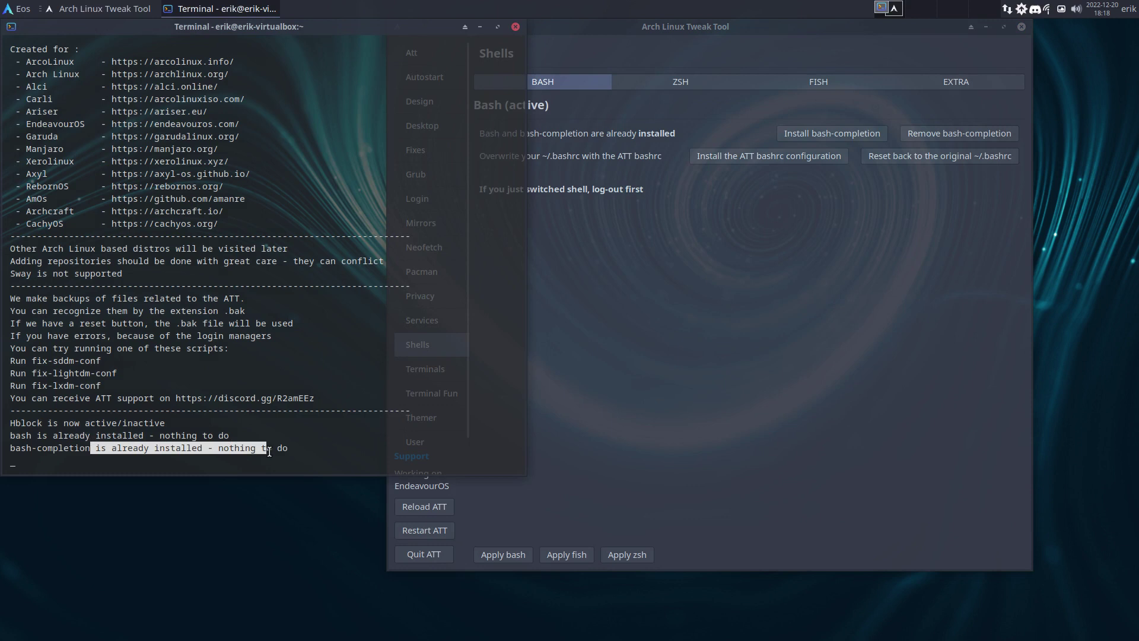
pyautogui.click(762, 163)
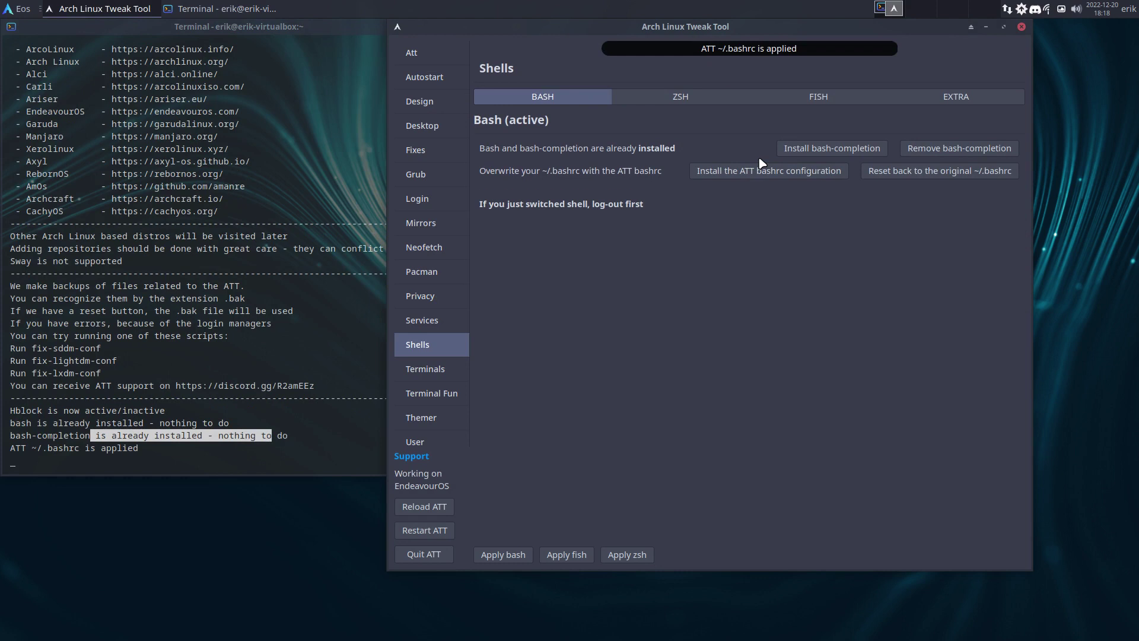
# Step: Run the audio alias in a fresh terminal to confirm PipeWire, then close it
pyautogui.hotkey('ctrl', 'alt', 't')
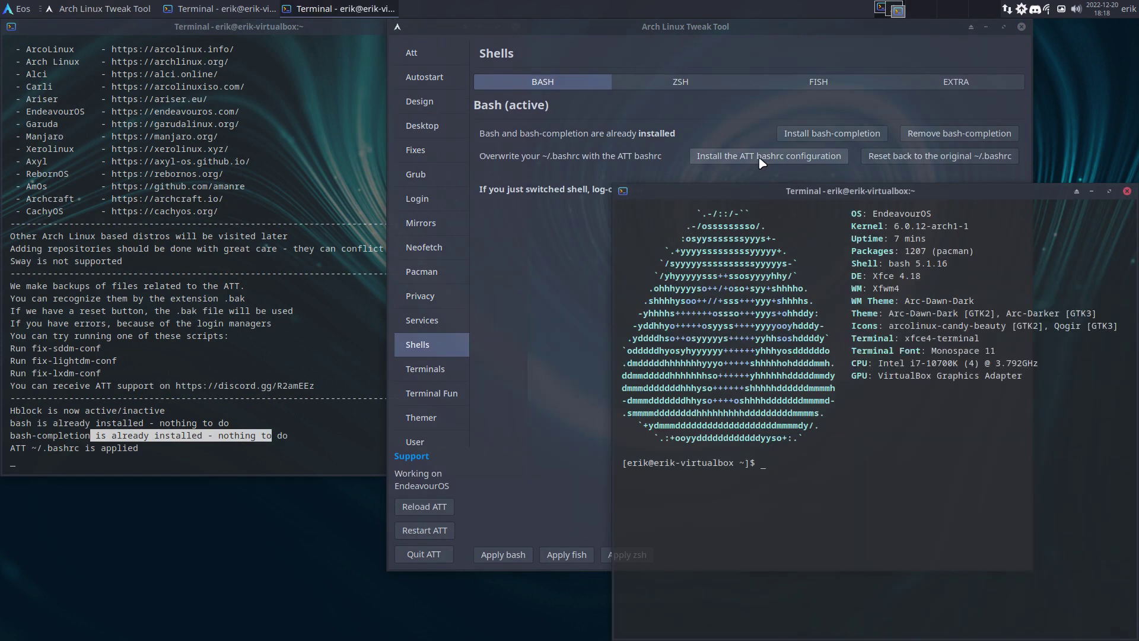
pyautogui.write('audio')
pyautogui.press('Return')
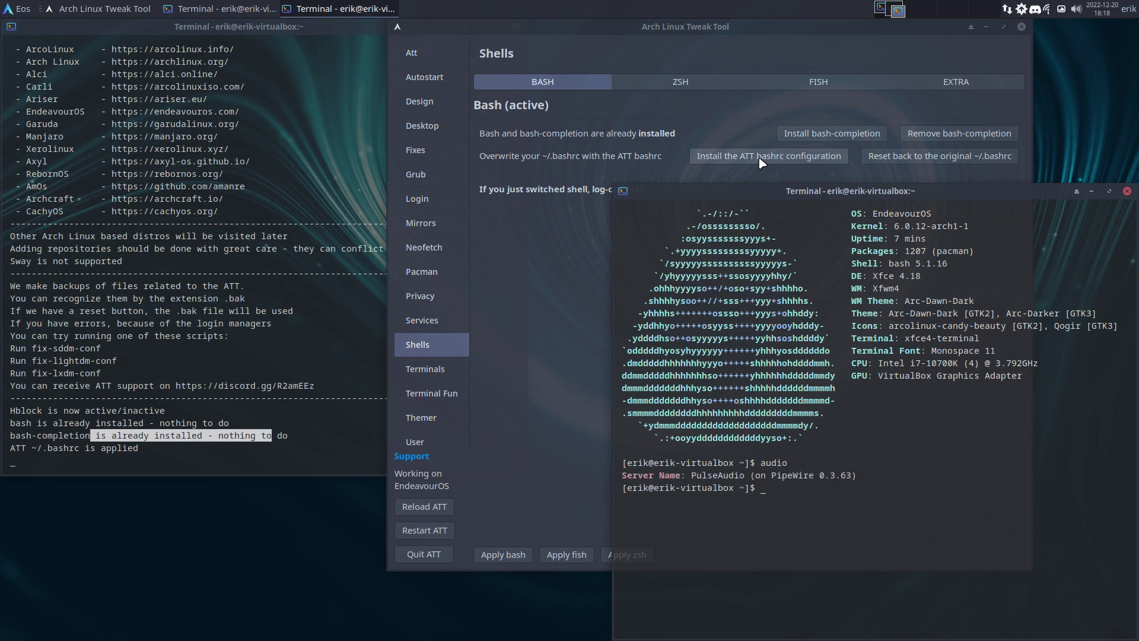
pyautogui.doubleClick(793, 475)
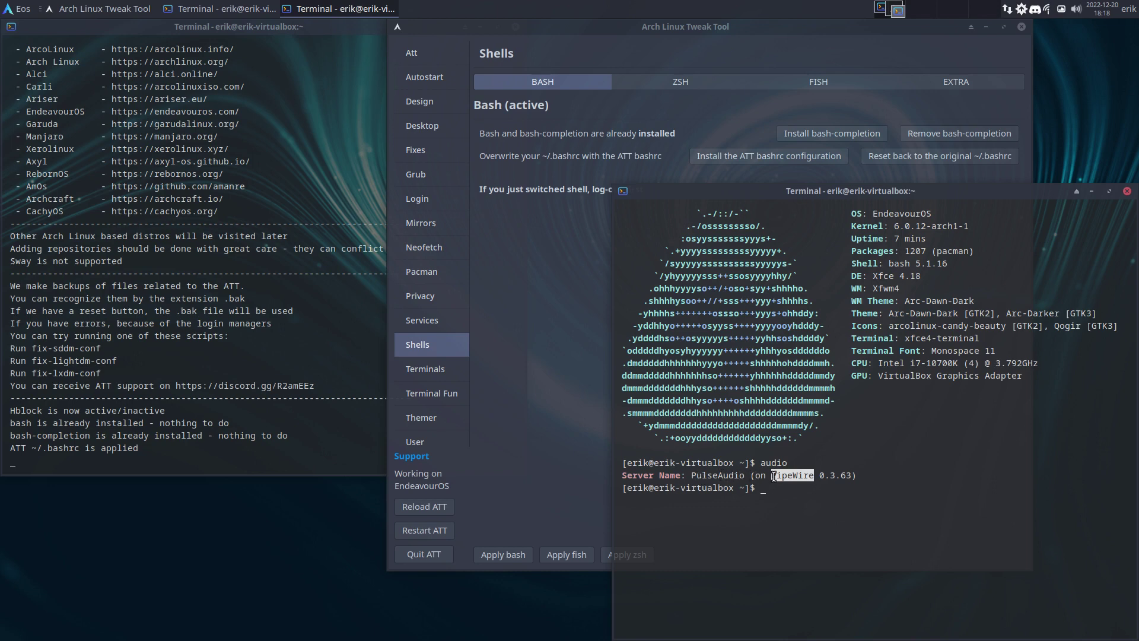
pyautogui.click(1127, 193)
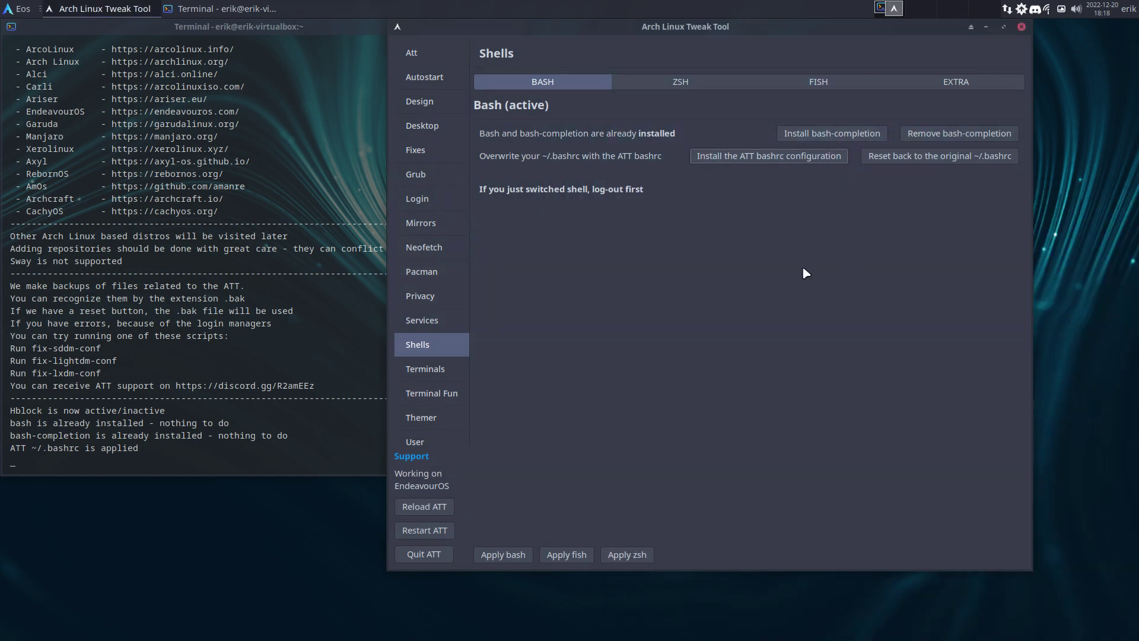
# Step: View the ZSH and FISH tabs, then install all EXTRA alias applications
pyautogui.click(716, 88)
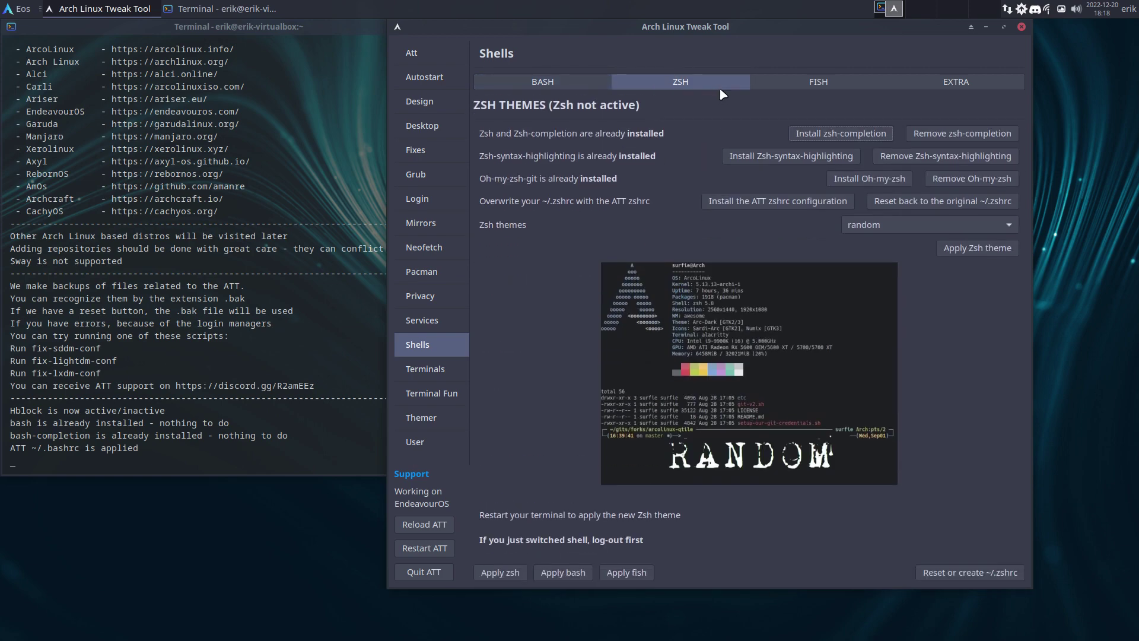
pyautogui.click(821, 90)
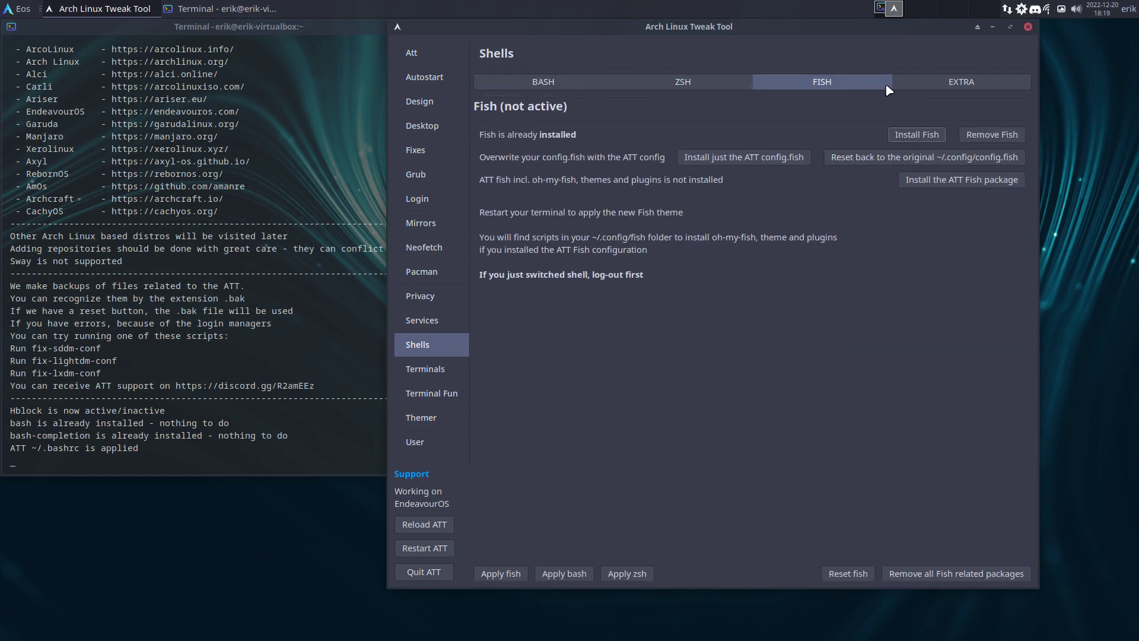
pyautogui.click(947, 87)
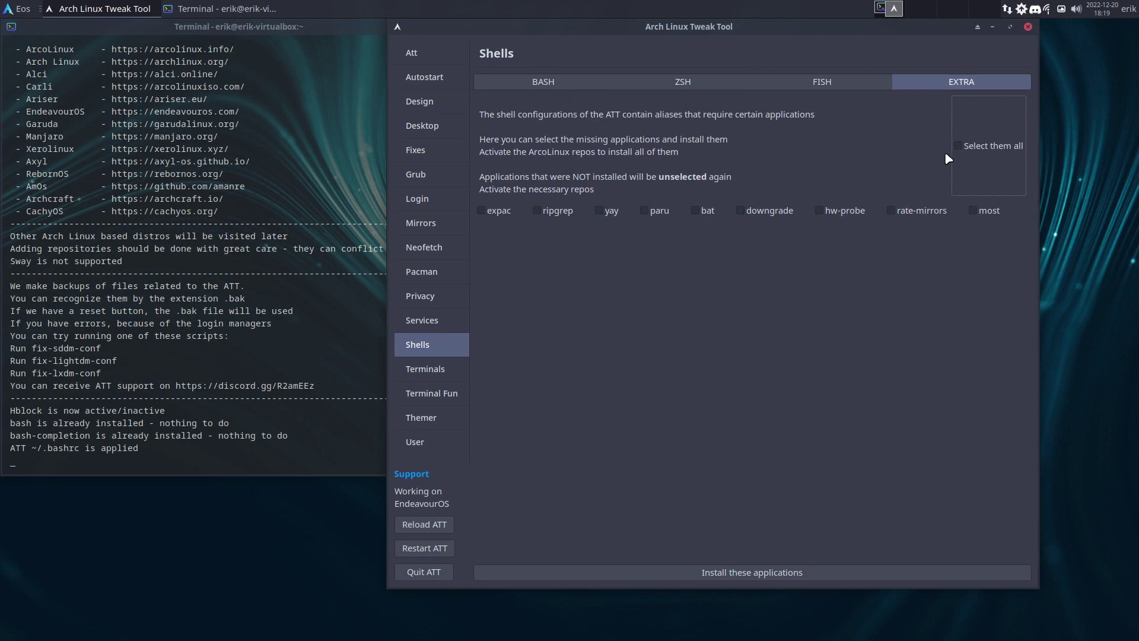
pyautogui.click(959, 148)
pyautogui.click(838, 570)
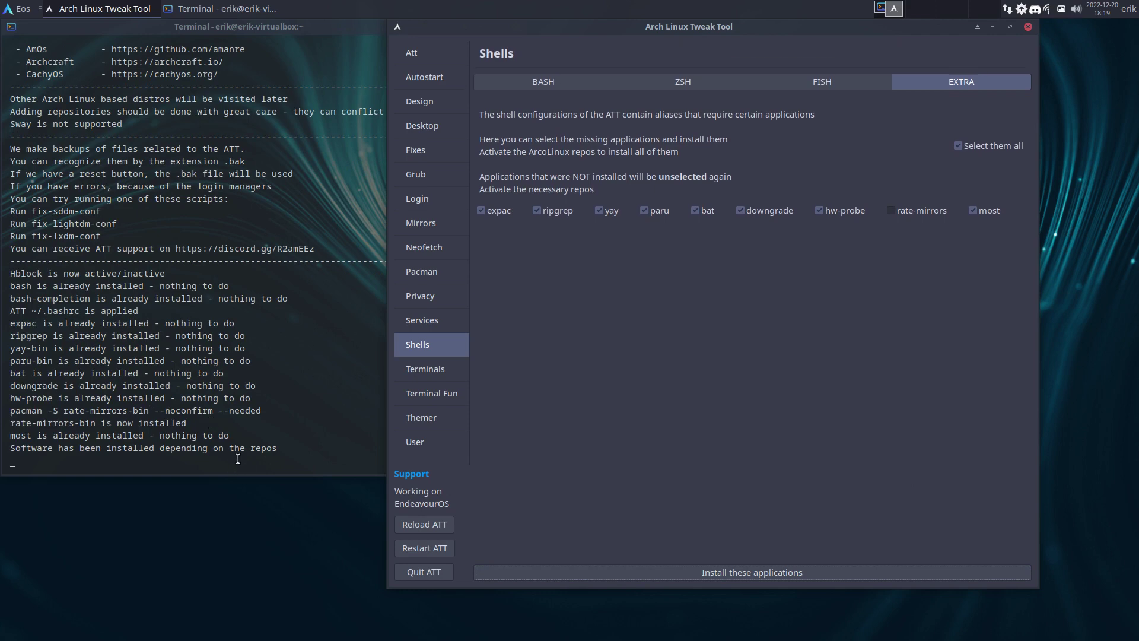
# Step: Run rip in a new terminal to list recently installed packages
pyautogui.hotkey('ctrl', 'alt', 't')
pyautogui.write('rip')
pyautogui.press('Return')
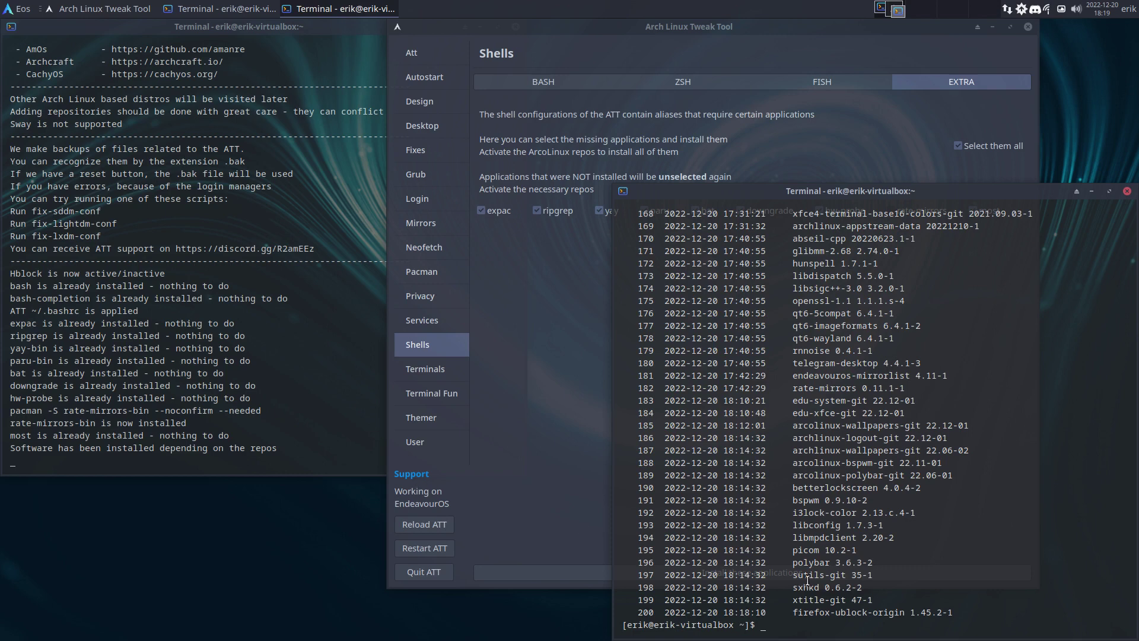
# Step: Scroll through the rip package list, marking the last installed package, then close the terminal
pyautogui.moveTo(916, 612); pyautogui.dragTo(825, 575)
pyautogui.scroll(5, 802, 369)
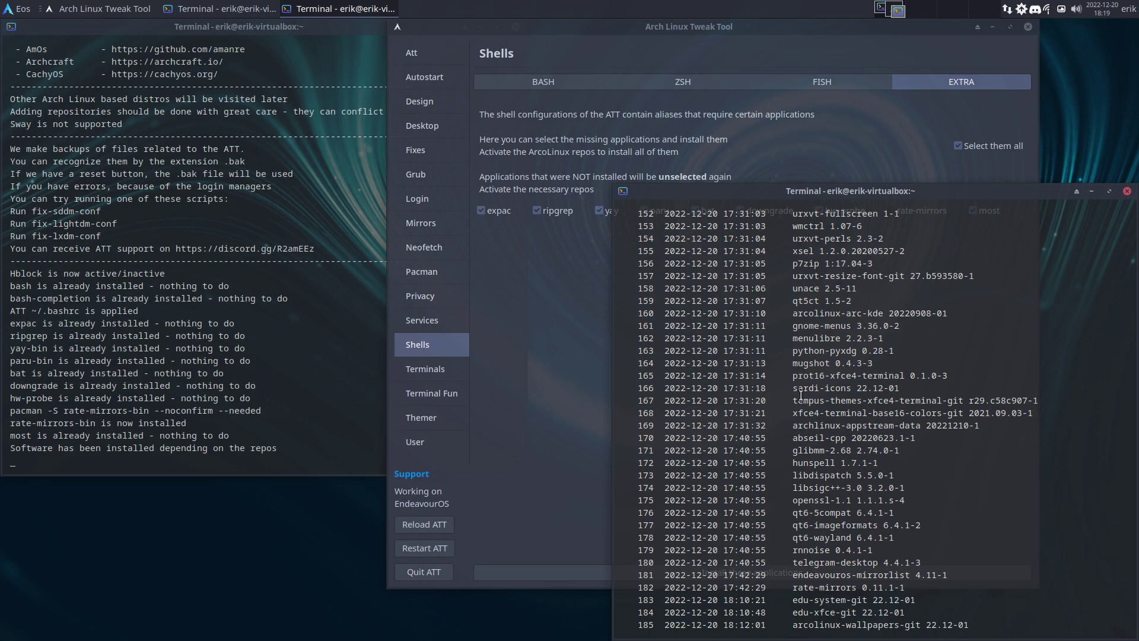
pyautogui.scroll(20, 801, 391)
pyautogui.scroll(20, 801, 395)
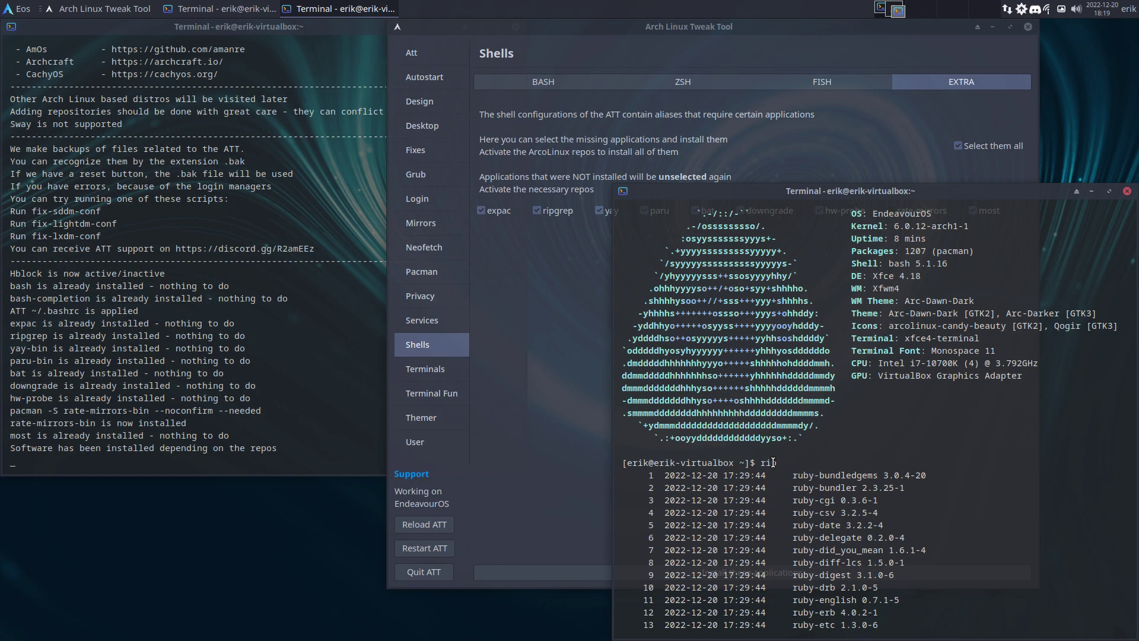
pyautogui.scroll(-20, 773, 462)
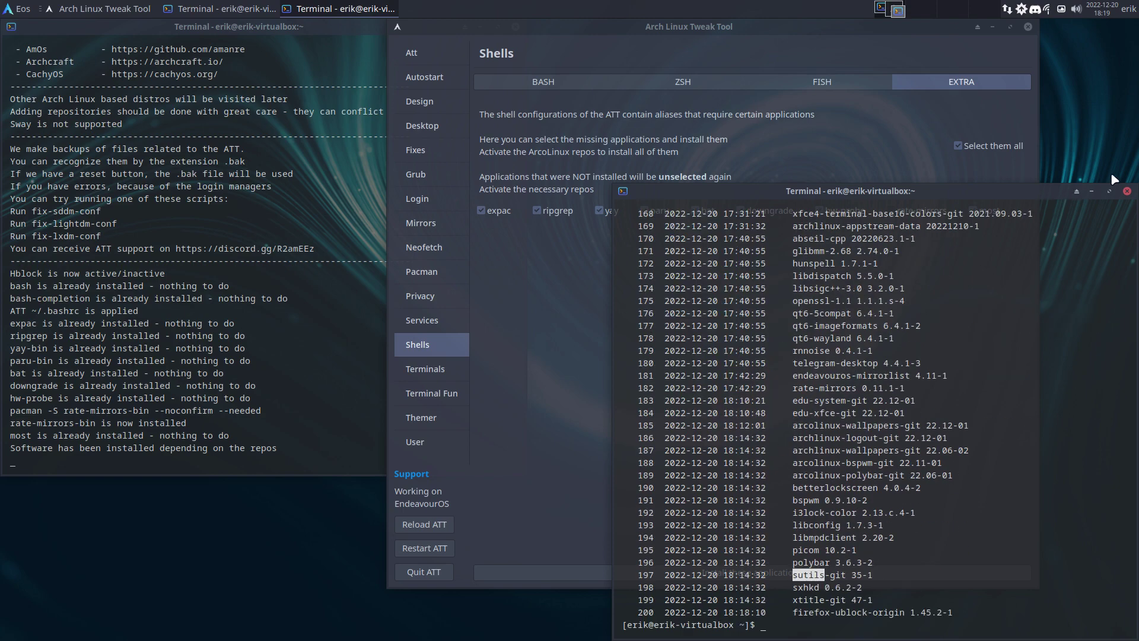
pyautogui.click(1127, 191)
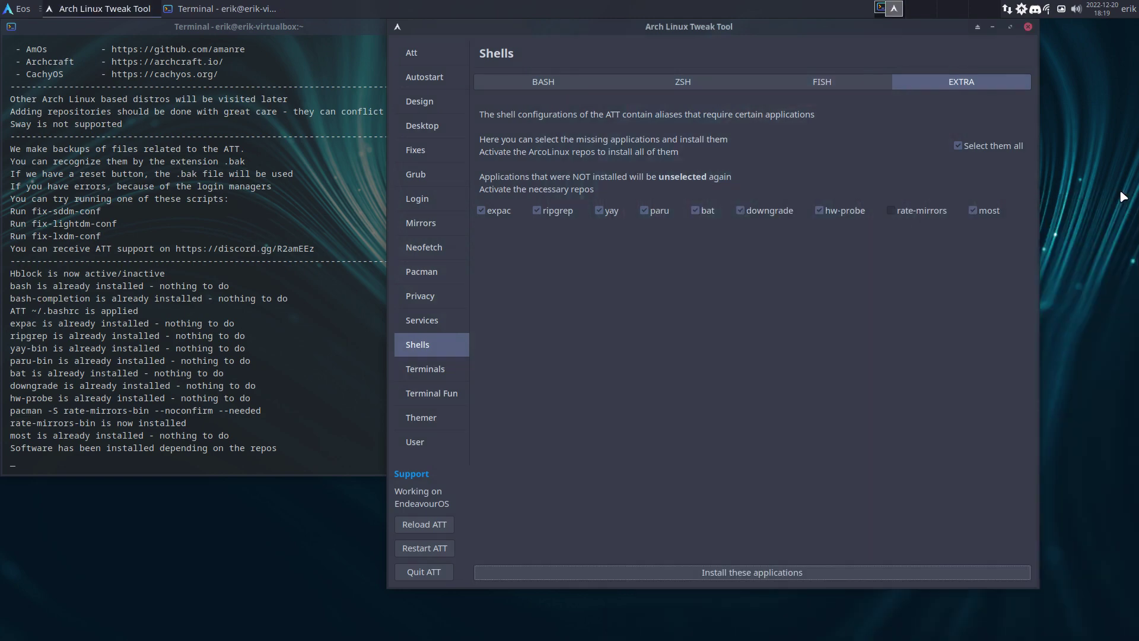
# Step: In Terminals > Terminal Fun, switch on Use lolcat for Neofetch
pyautogui.click(456, 369)
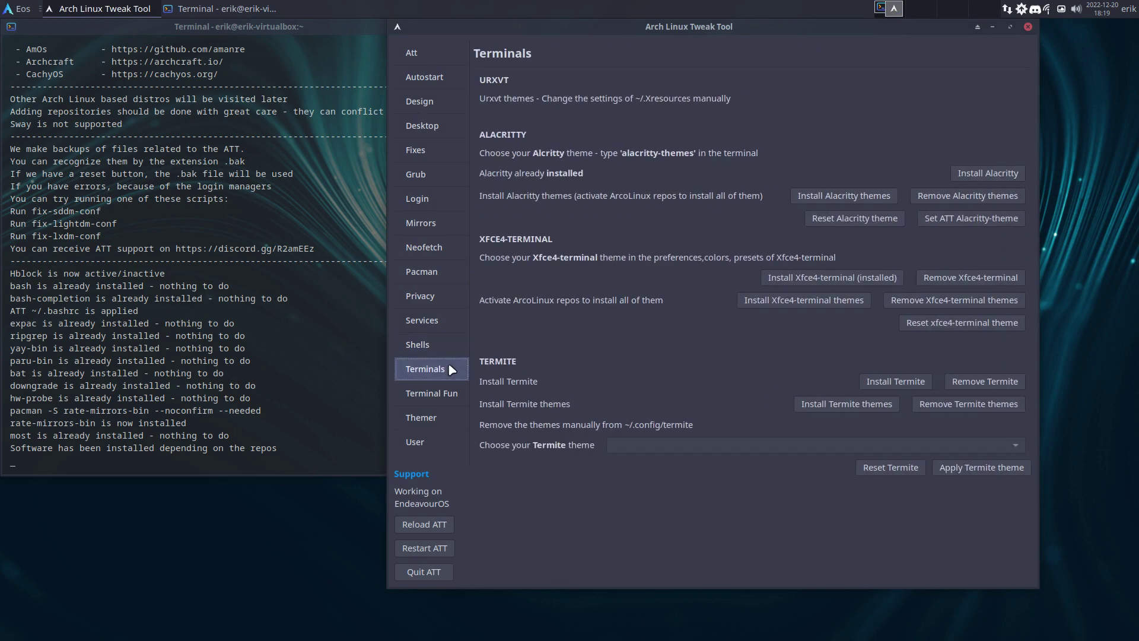
pyautogui.click(444, 395)
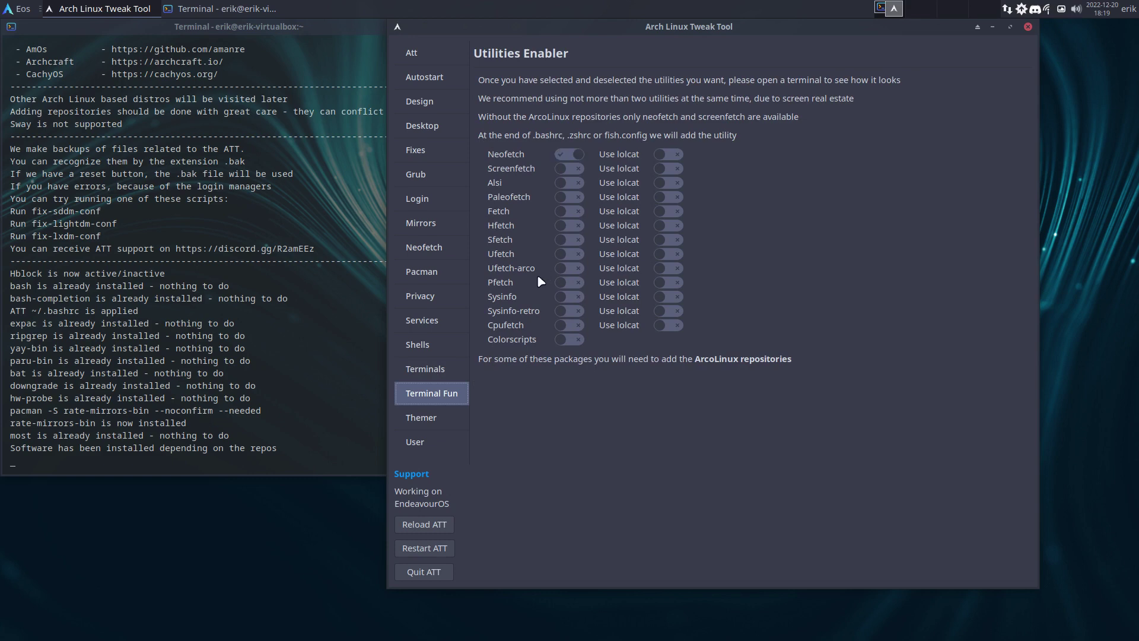
pyautogui.hotkey('ctrl', 'alt', 't')
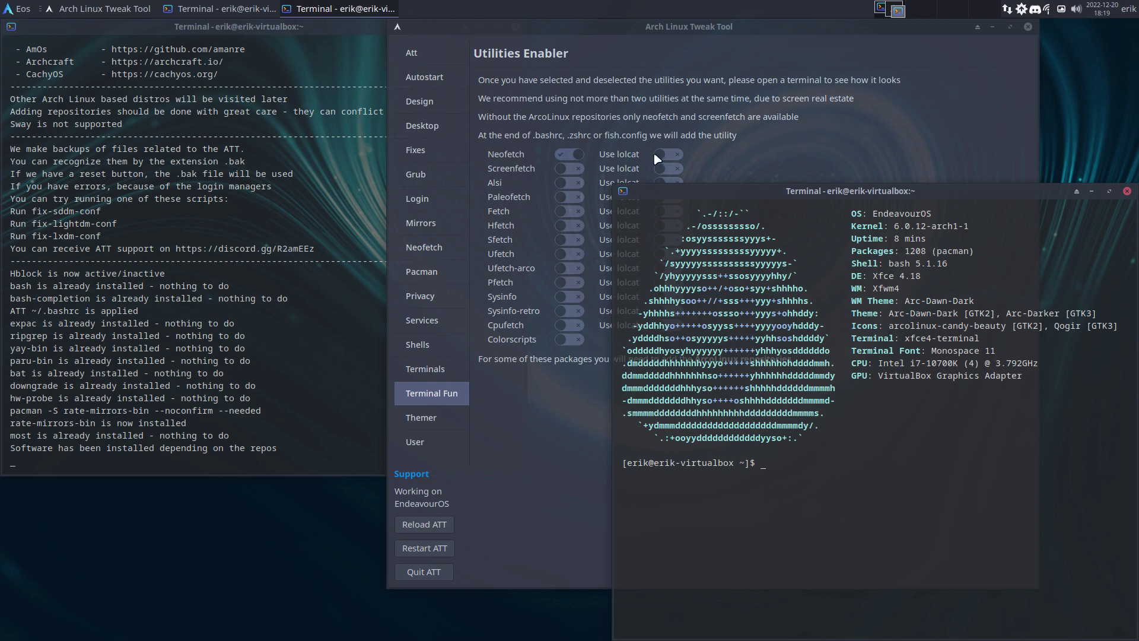
pyautogui.click(667, 175)
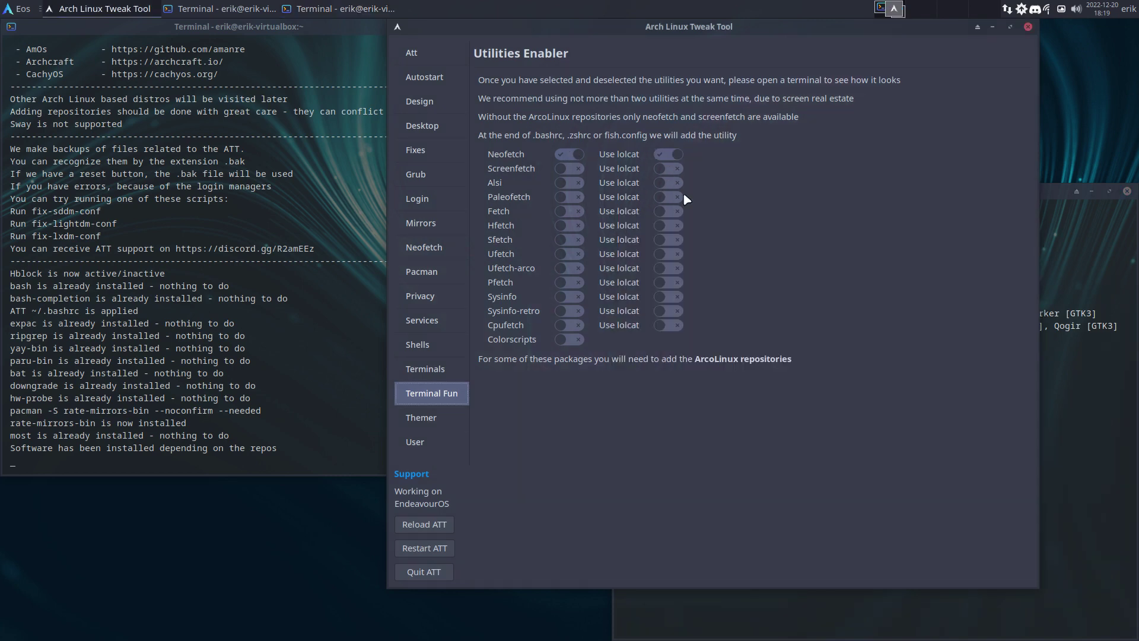
# Step: Replace the uncoloured terminal with a new one showing rainbow neofetch, then visit Login Managers
pyautogui.click(1072, 437)
pyautogui.write('rip')
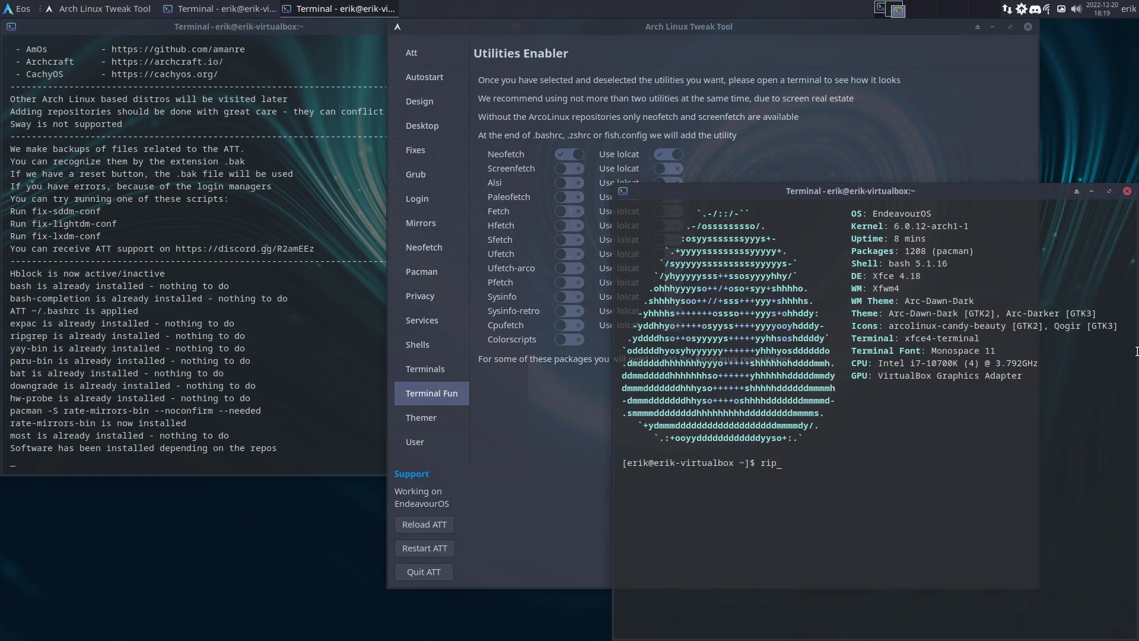
pyautogui.click(1127, 191)
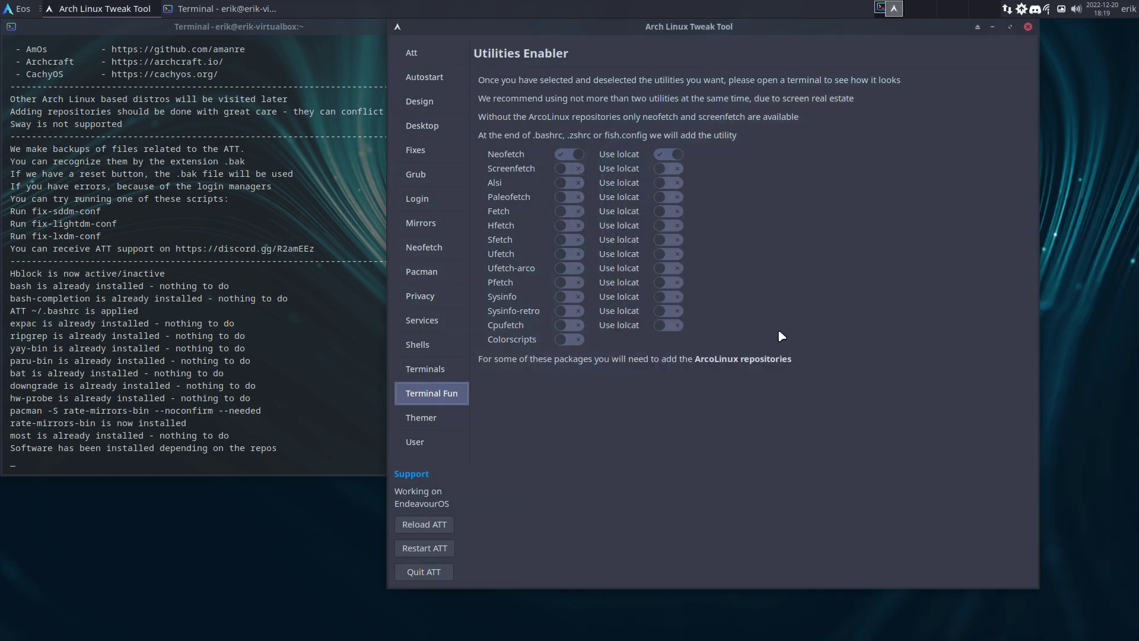
pyautogui.hotkey('ctrl', 'alt', 't')
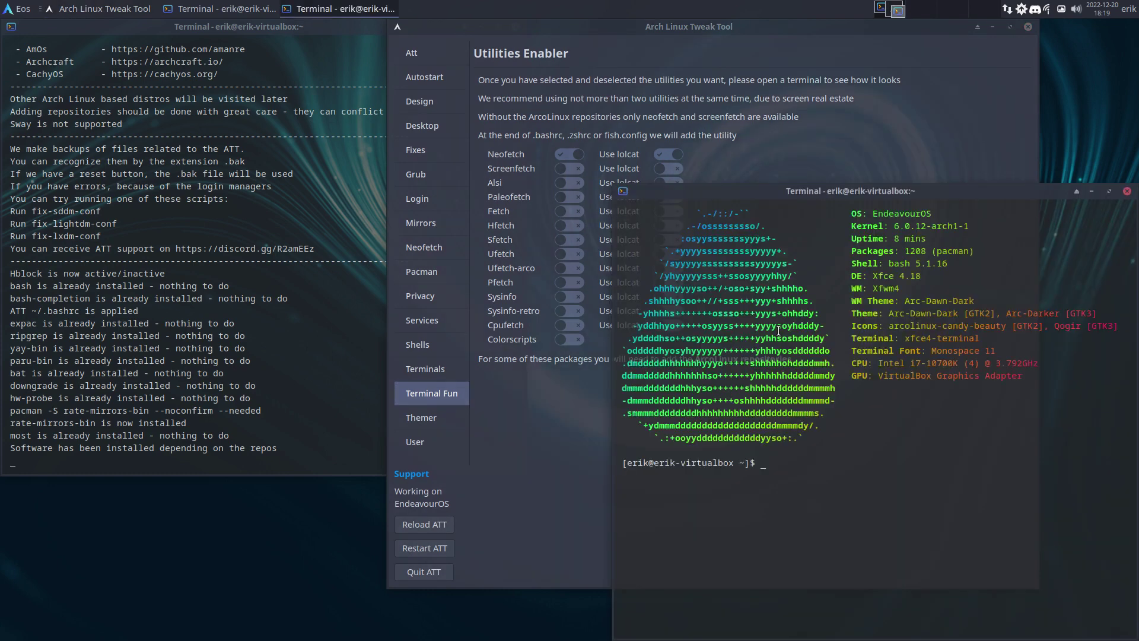
pyautogui.click(425, 203)
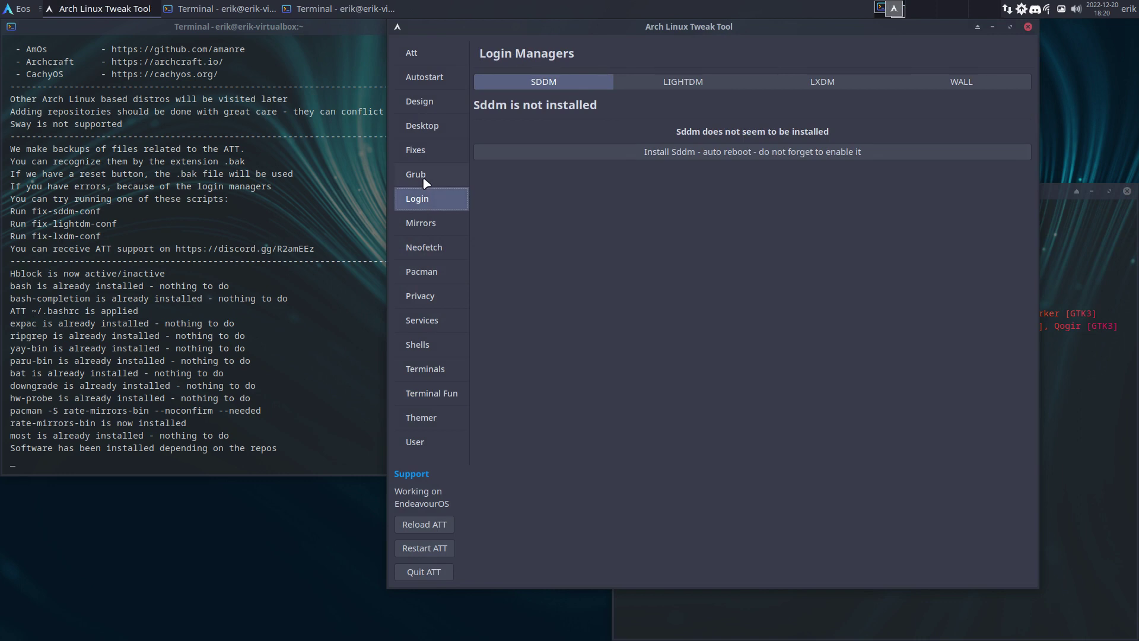
# Step: In the Neofetch Editor, choose Kali as the ascii logo and save the configuration
pyautogui.click(429, 242)
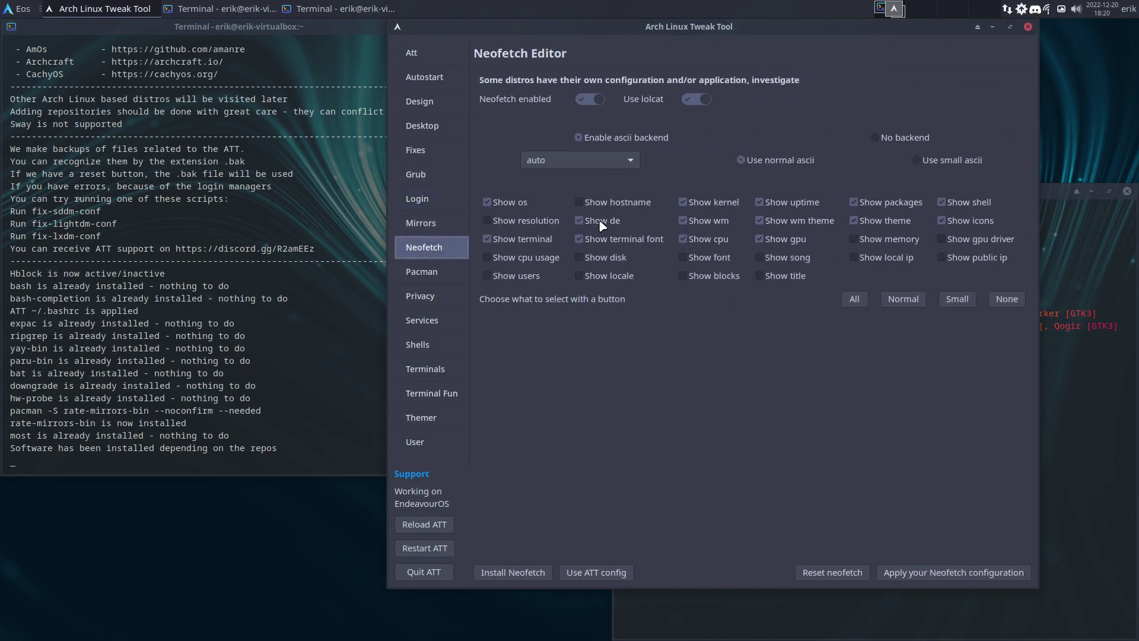
pyautogui.click(615, 170)
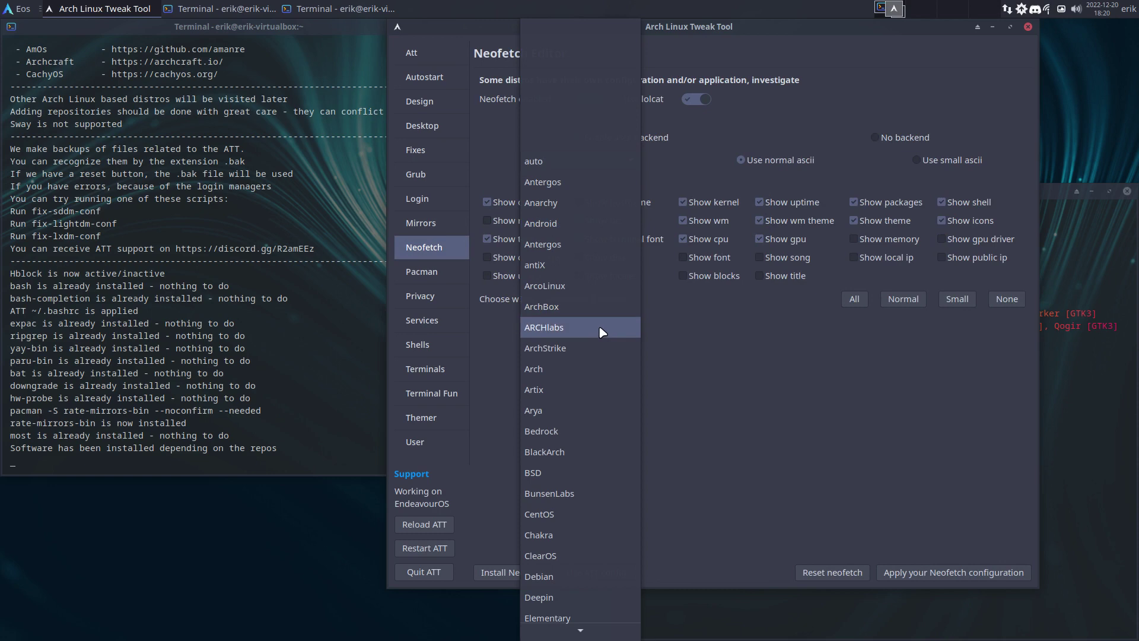
pyautogui.scroll(-1, 602, 338)
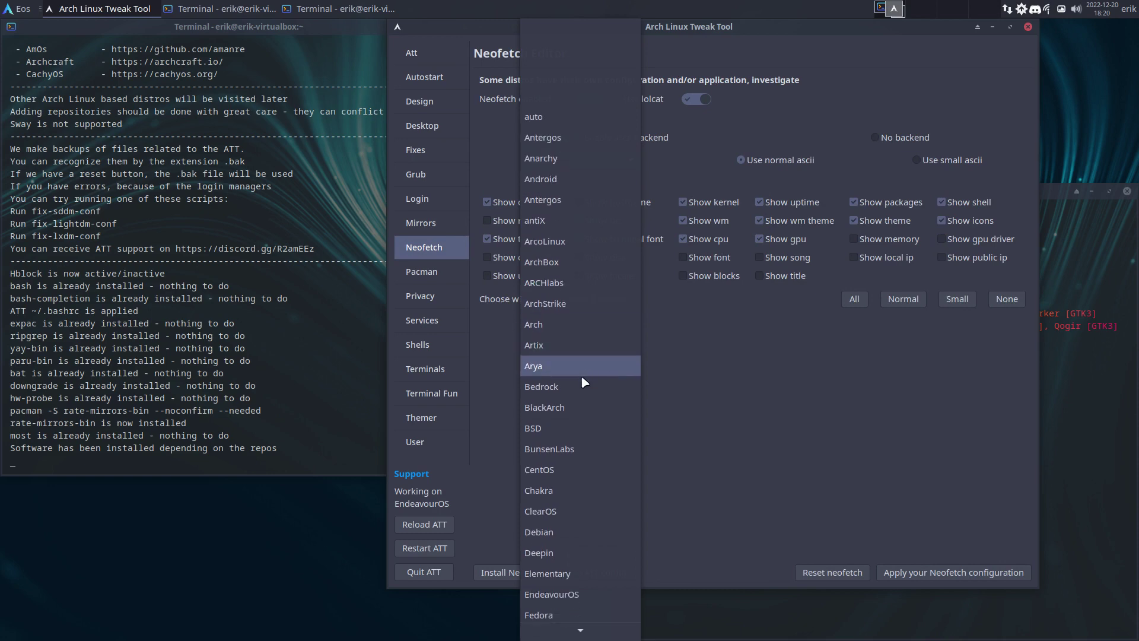
pyautogui.scroll(-2, 581, 409)
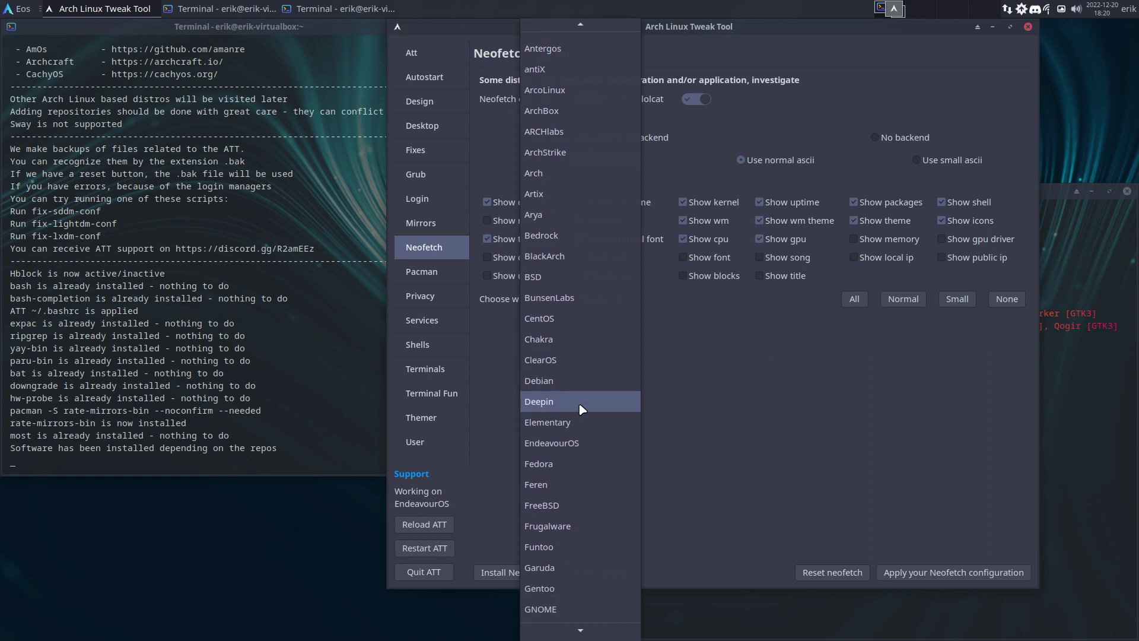
pyautogui.scroll(-3, 581, 409)
pyautogui.scroll(-1, 581, 409)
pyautogui.click(581, 410)
pyautogui.click(953, 572)
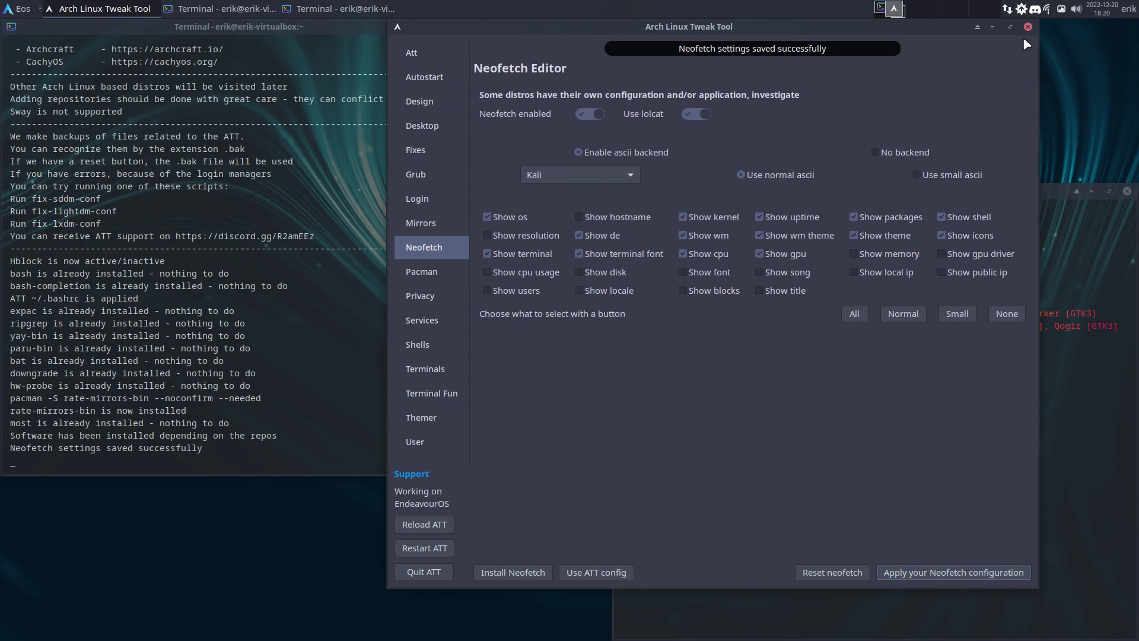
# Step: Close the preview terminal, run neofetch in a new terminal to see the Kali dragon, then close it
pyautogui.hotkey('alt', 'Tab')
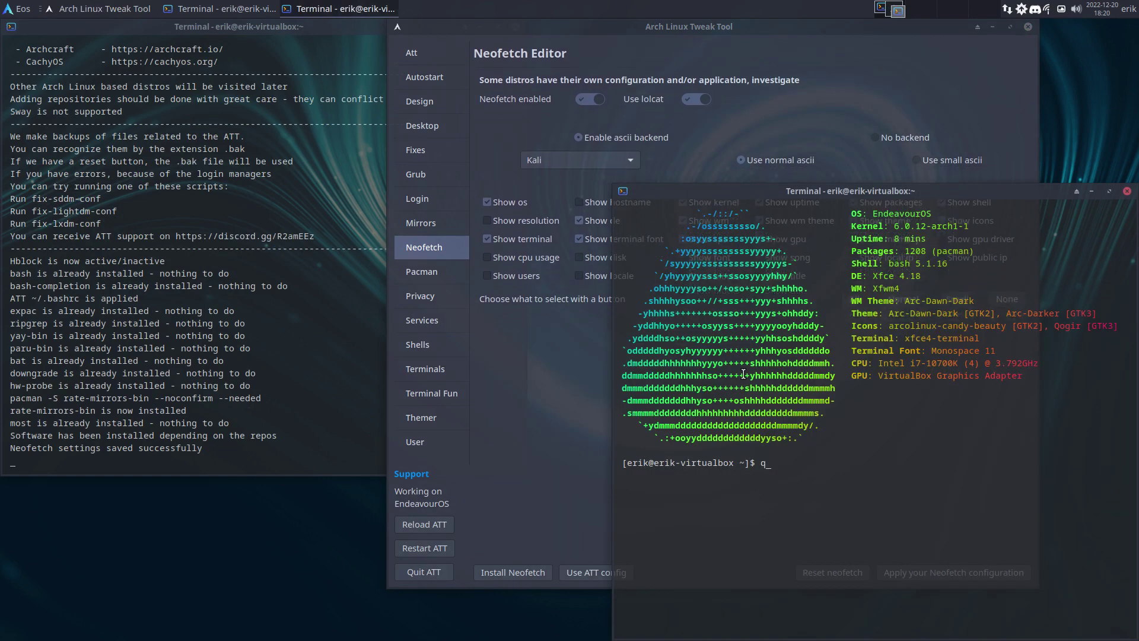
pyautogui.click(1127, 191)
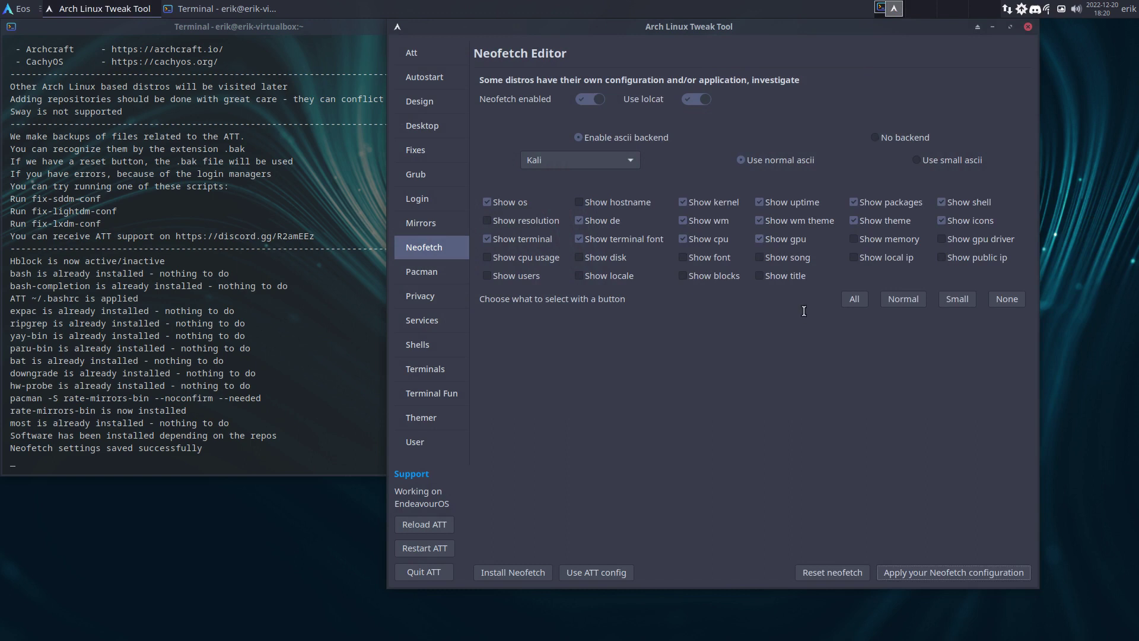
pyautogui.hotkey('ctrl', 'alt', 't')
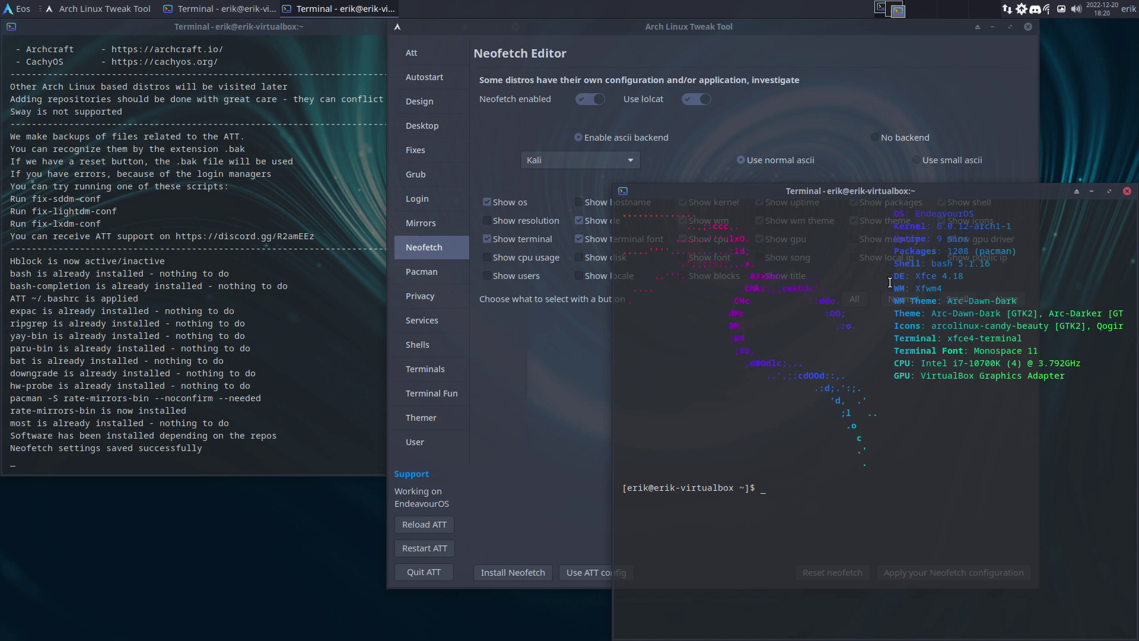
pyautogui.click(1127, 191)
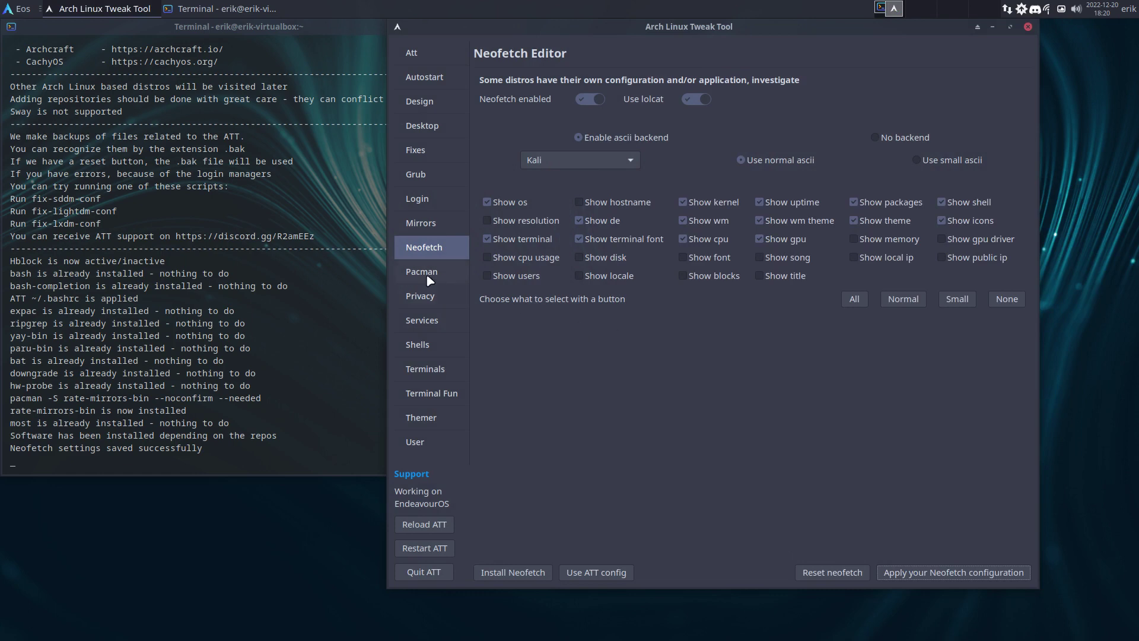
# Step: Browse the Terminals, Terminal Fun, Themer (I3, Leftwm, Qtile previews) and User pages, then quit ATT
pyautogui.click(434, 369)
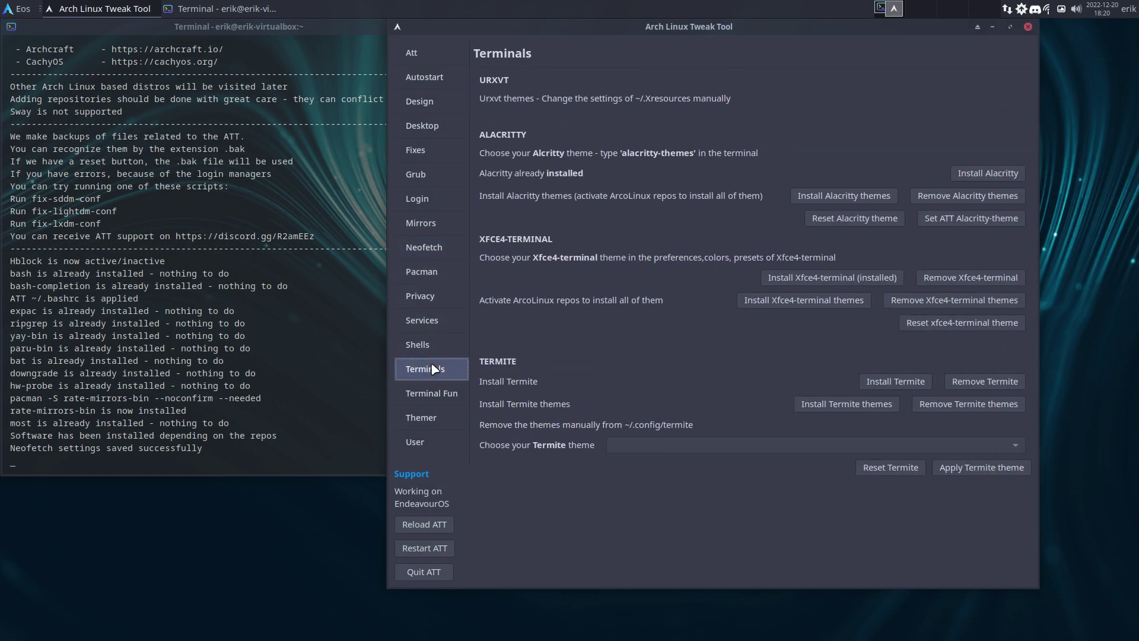
pyautogui.click(439, 395)
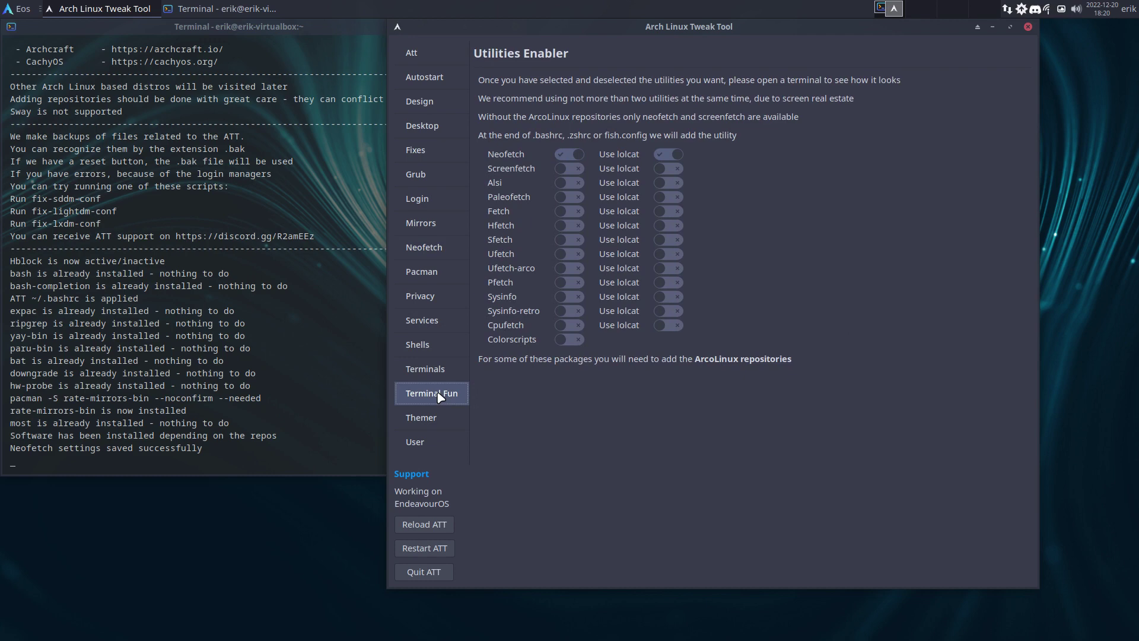
pyautogui.click(432, 420)
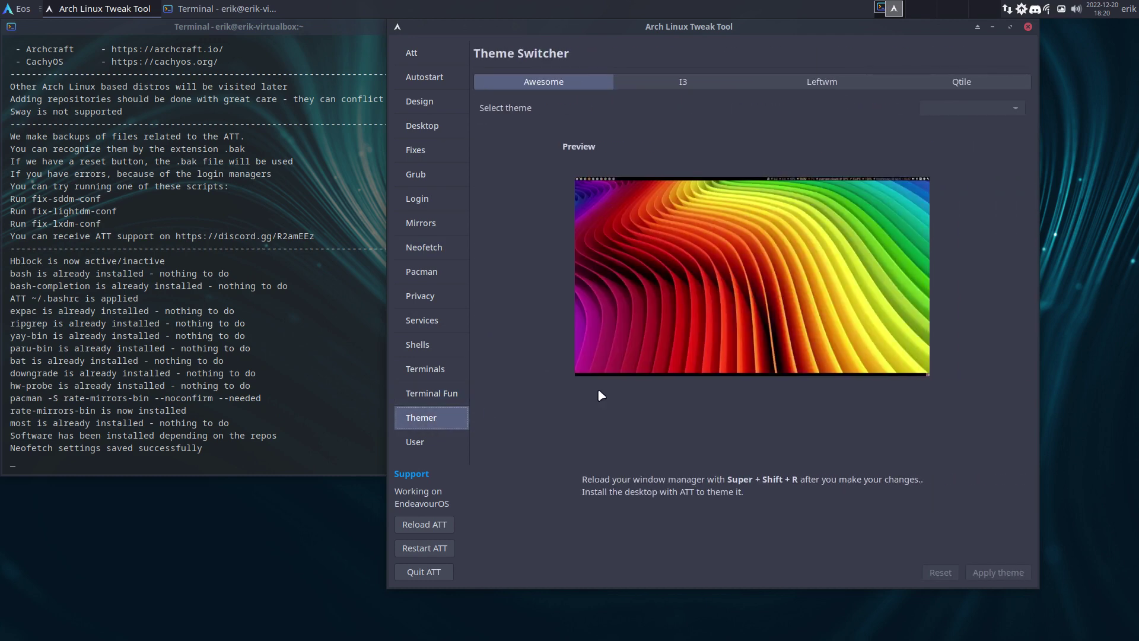
pyautogui.click(730, 87)
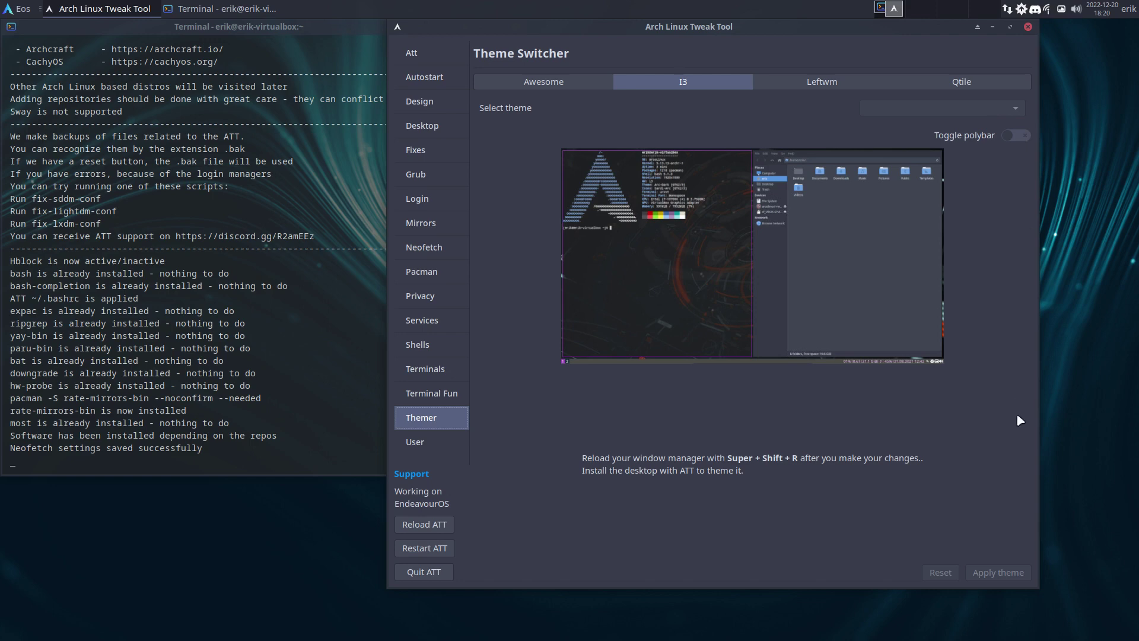
pyautogui.click(824, 83)
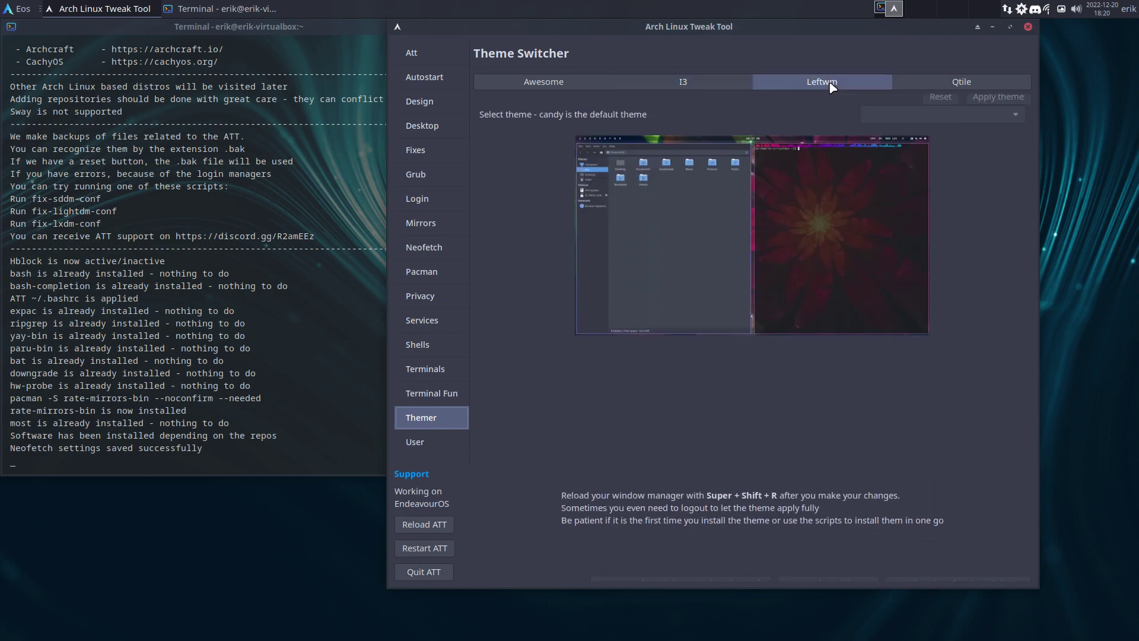
pyautogui.click(982, 84)
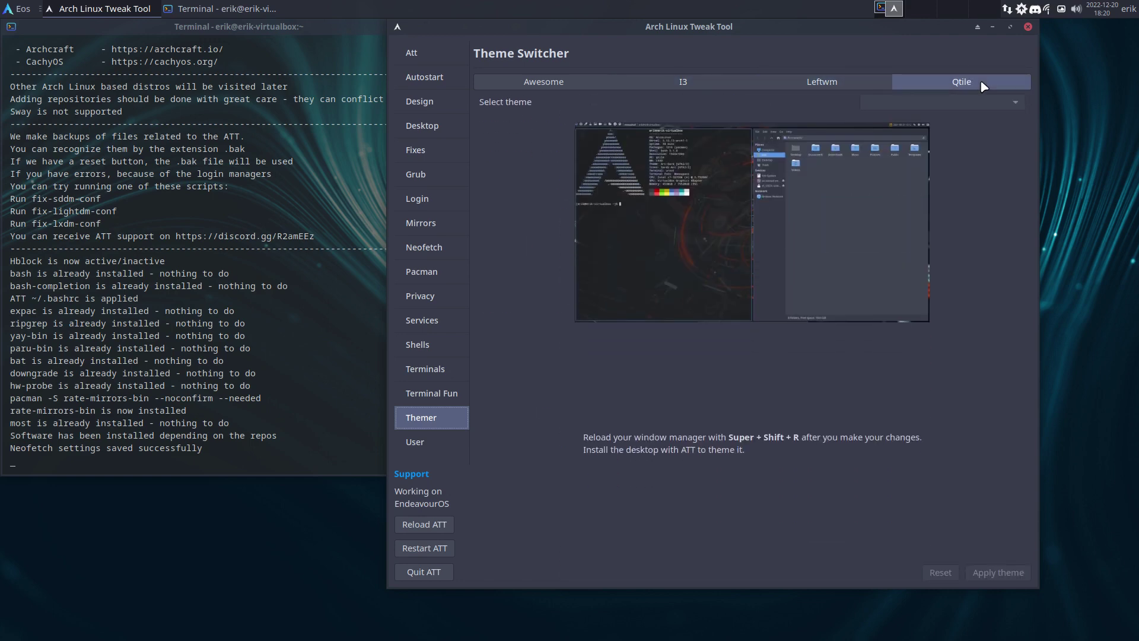
pyautogui.click(458, 439)
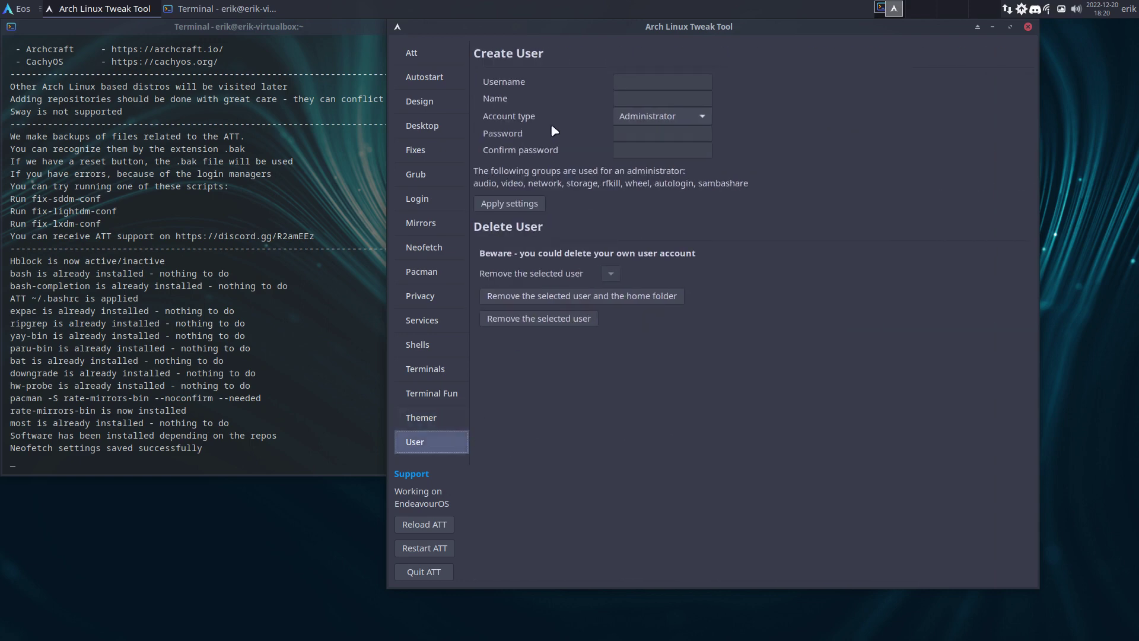
pyautogui.click(425, 572)
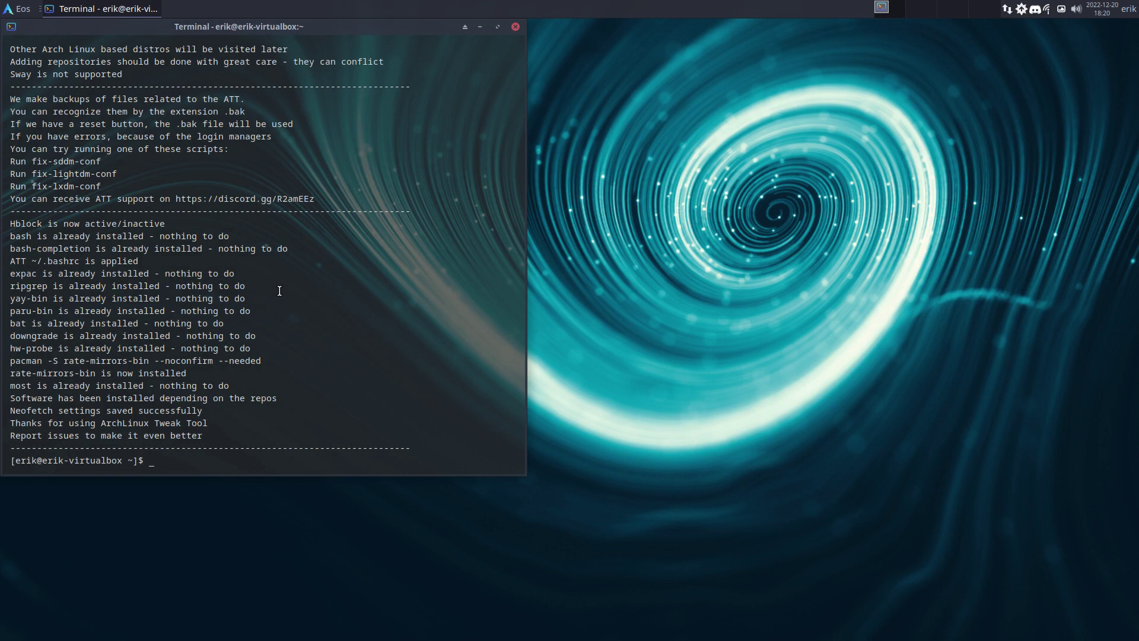
# Step: Close the terminal and log out of the Xfce session
pyautogui.write('qx')
pyautogui.click(515, 26)
pyautogui.click(1128, 9)
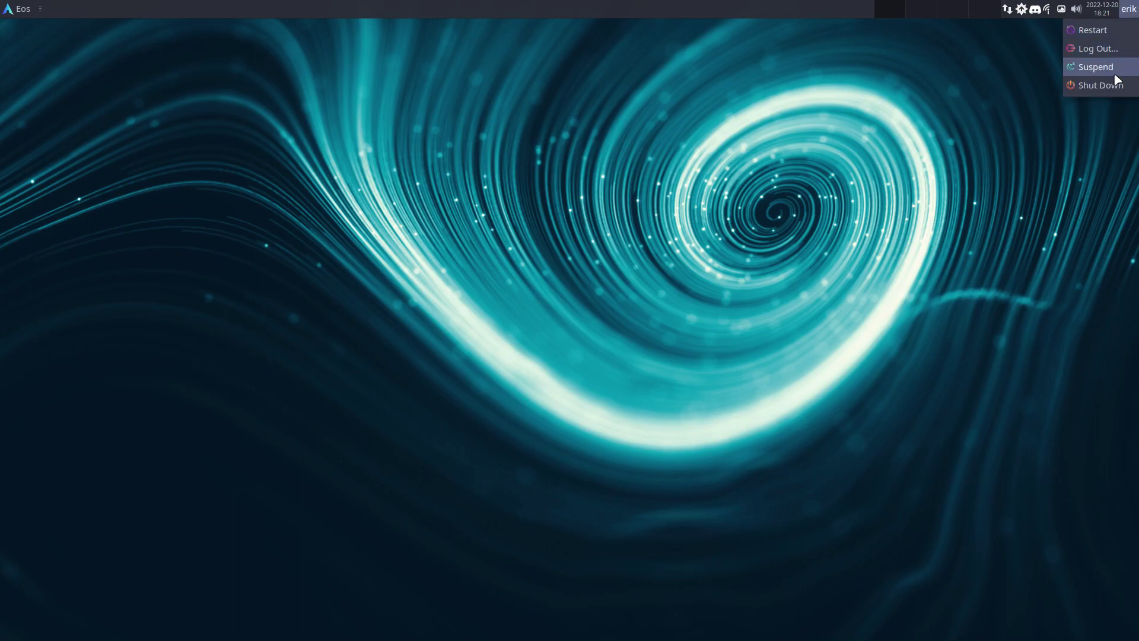
pyautogui.click(1098, 48)
pyautogui.click(501, 290)
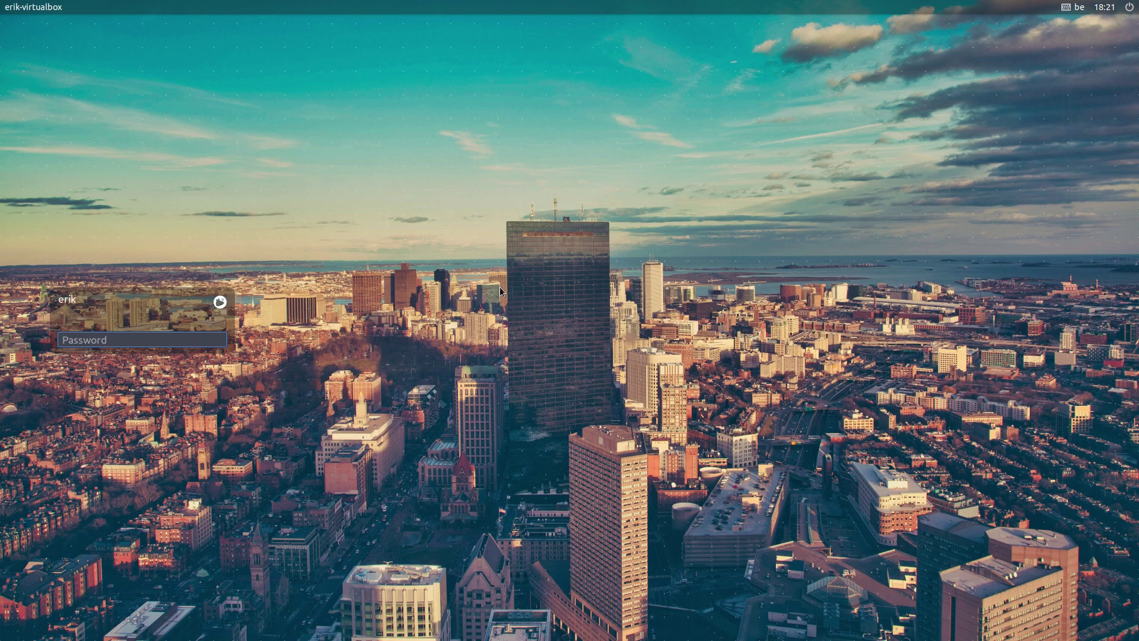
# Step: At the greeter, enter the user's password and log in to a bspwm session
pyautogui.write('••••')
pyautogui.click(221, 304)
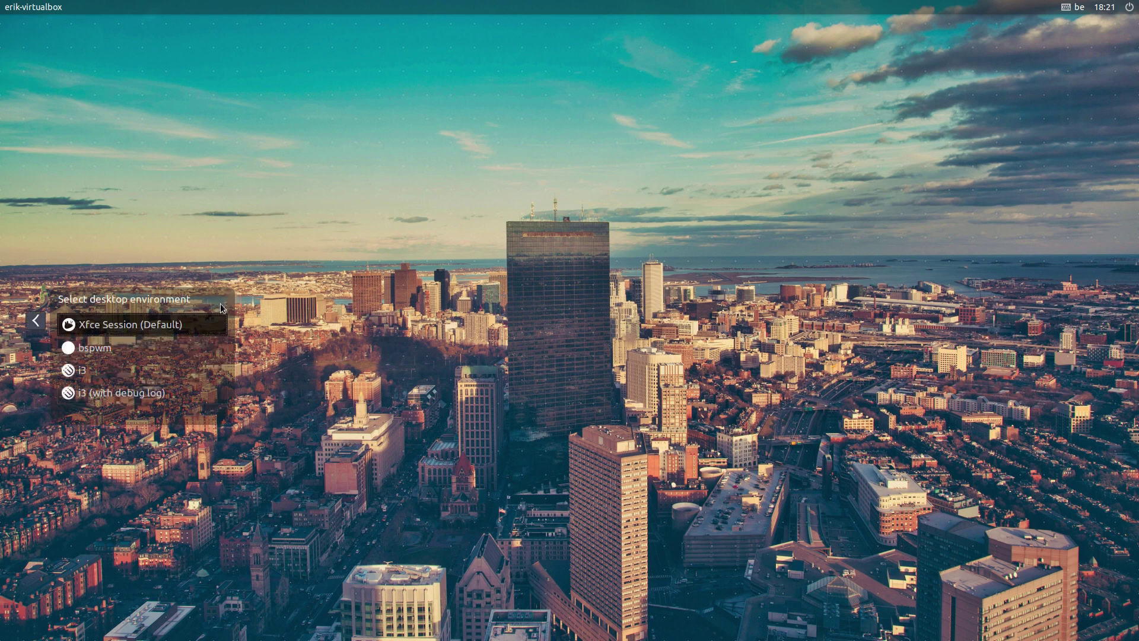
pyautogui.click(176, 350)
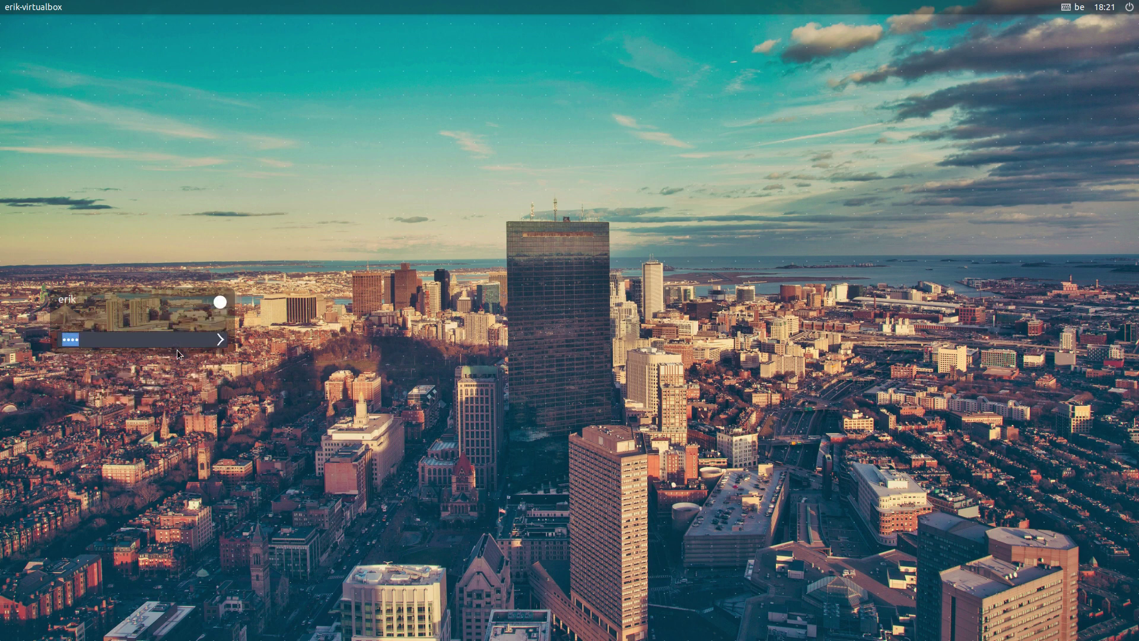
pyautogui.press('Return')
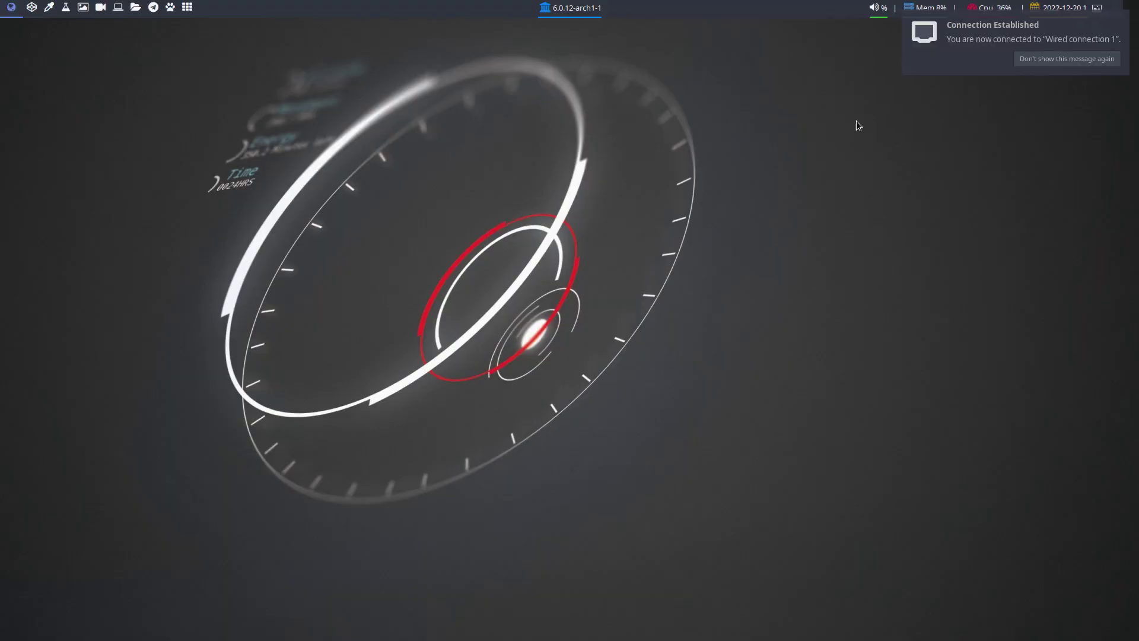
# Step: Dismiss the connection notification and, in Alacritty, list packages starting with 'eo' via sudo pacman -S
pyautogui.click(1073, 62)
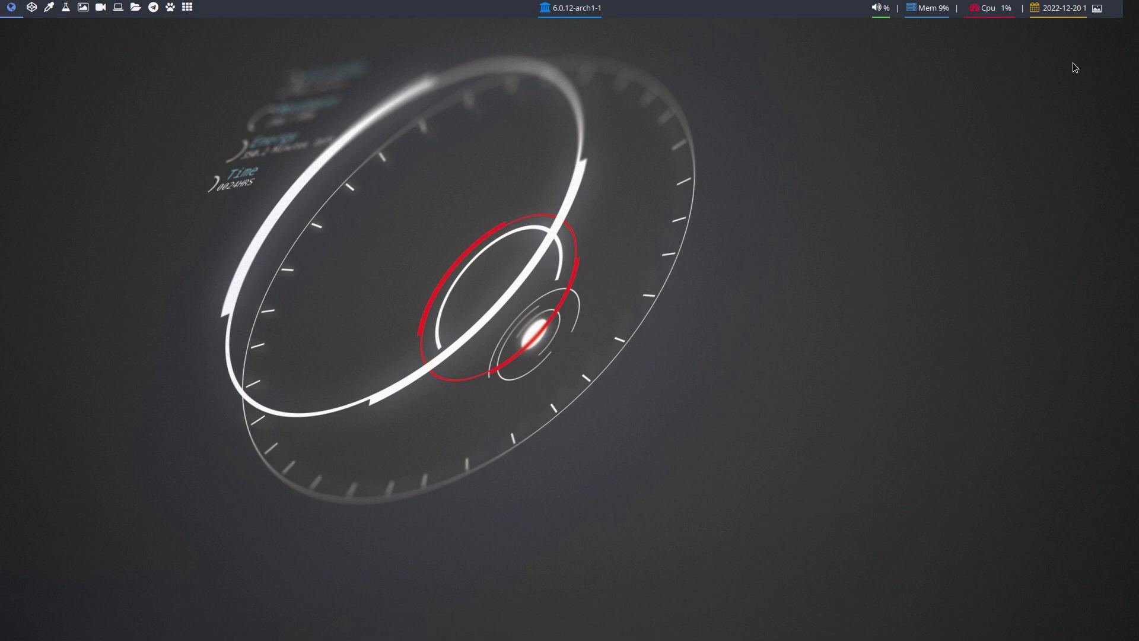
pyautogui.press('super+Return')
pyautogui.write('s')
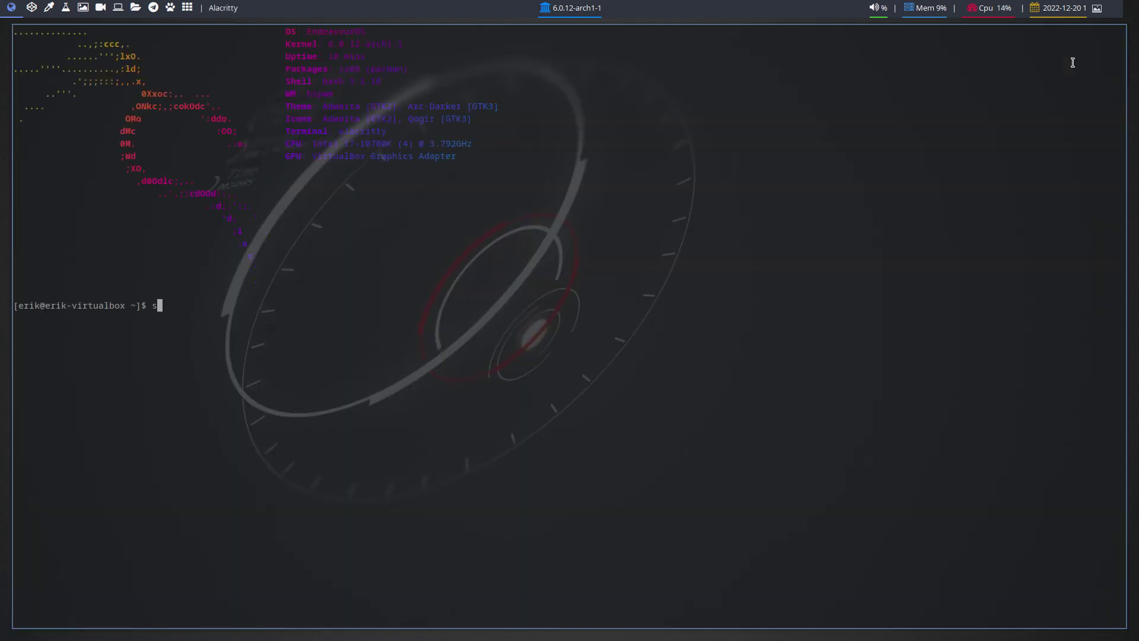
pyautogui.write('udo pacman')
pyautogui.press('BackSpace')
pyautogui.press('BackSpace')
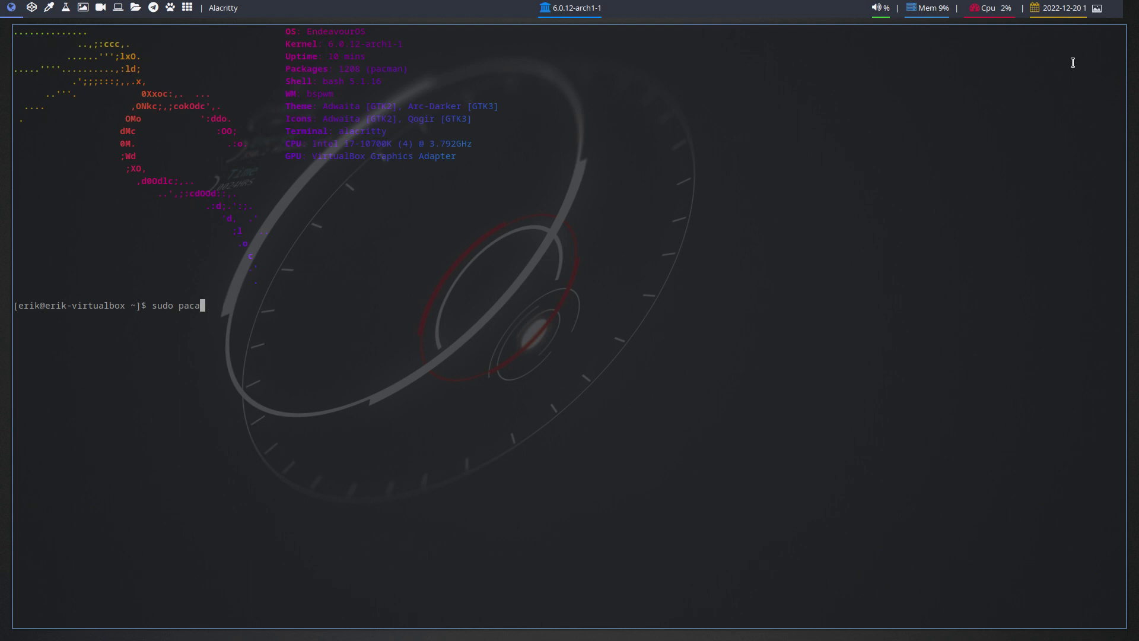
pyautogui.write('an -S eo')
pyautogui.press('Tab')
pyautogui.press('Tab')
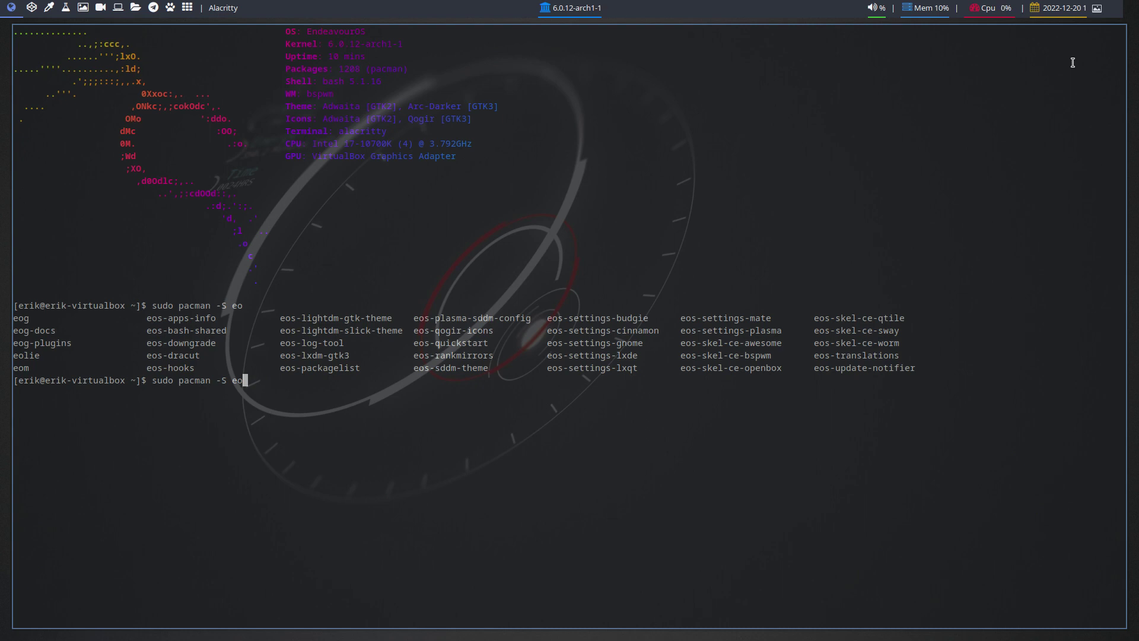
# Step: List all 291 packages starting with 'arcolinux' in the pacman completion
pyautogui.press('BackSpace')
pyautogui.press('BackSpace')
pyautogui.write('arcolinux')
pyautogui.press('Tab')
pyautogui.press('Tab')
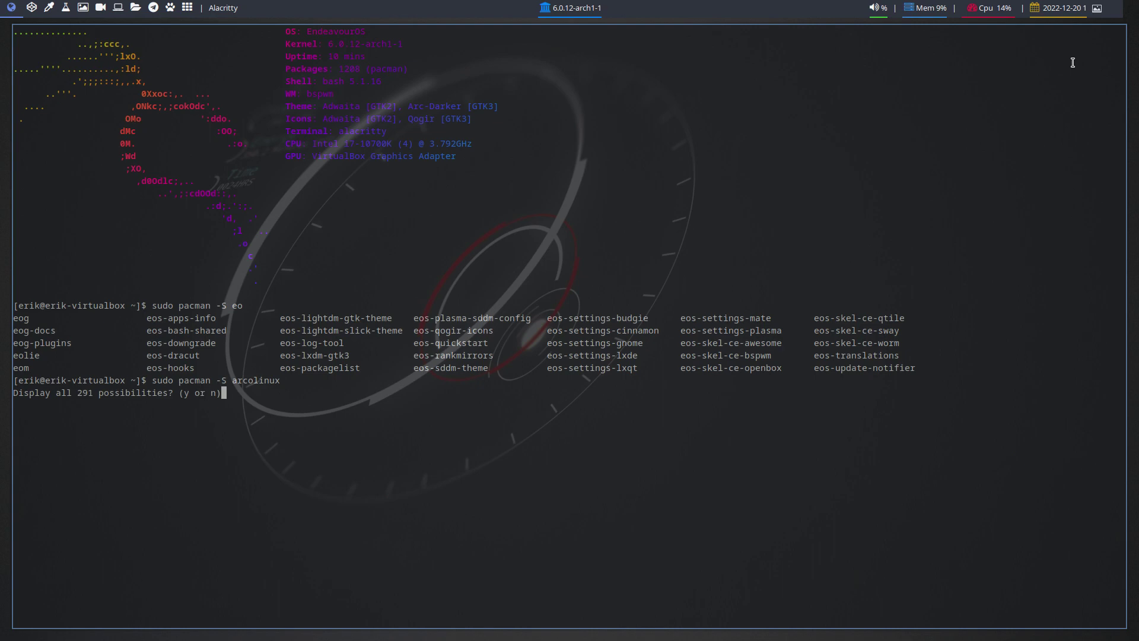
pyautogui.press('y')
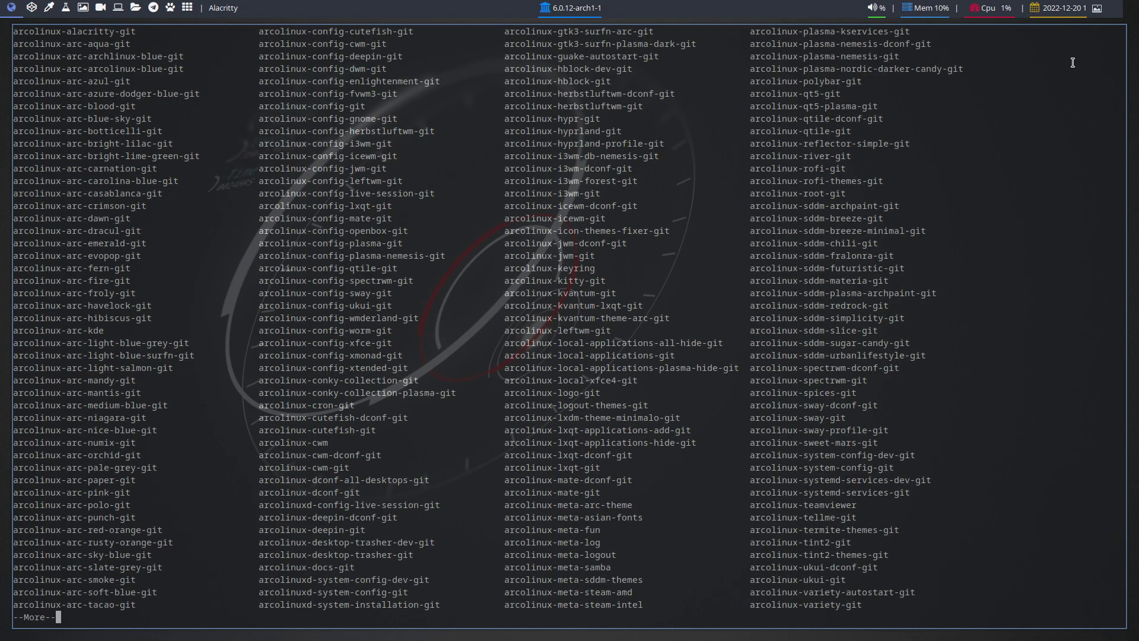
pyautogui.press('space')
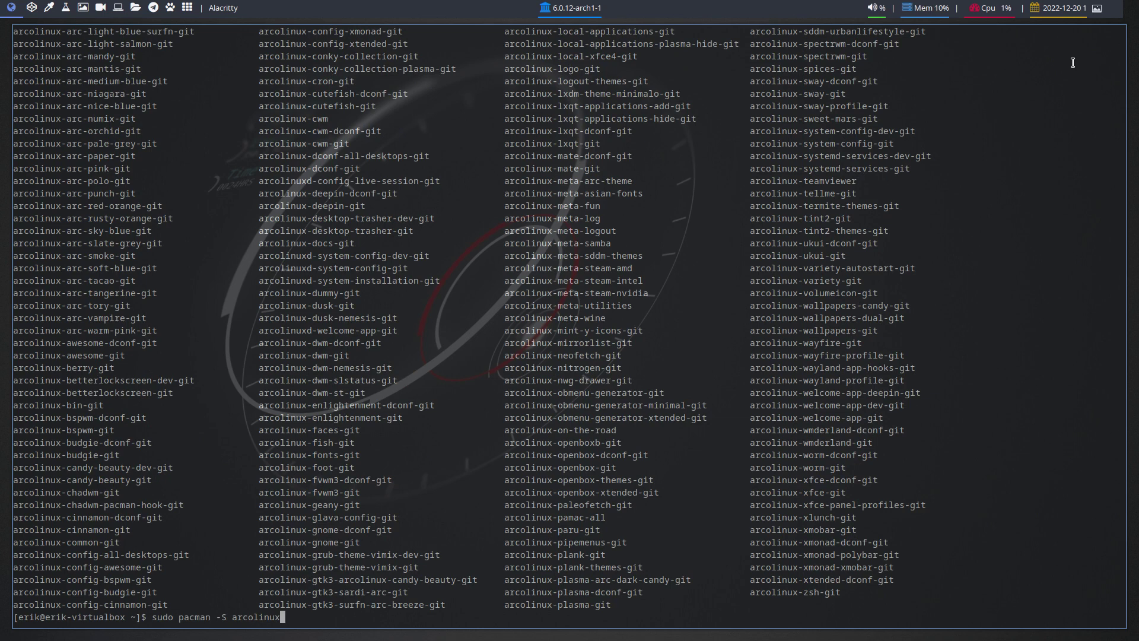
# Step: List the packages starting with 'endeavour', such as endeavouros-theming, then bring up dmenu
pyautogui.press('BackSpace')
pyautogui.press('BackSpace')
pyautogui.press('BackSpace')
pyautogui.press('BackSpace')
pyautogui.press('BackSpace')
pyautogui.press('BackSpace')
pyautogui.press('BackSpace')
pyautogui.press('BackSpace')
pyautogui.write('nd')
pyautogui.press('BackSpace')
pyautogui.press('BackSpace')
pyautogui.press('BackSpace')
pyautogui.write('endeavour')
pyautogui.press('Tab')
pyautogui.press('Tab')
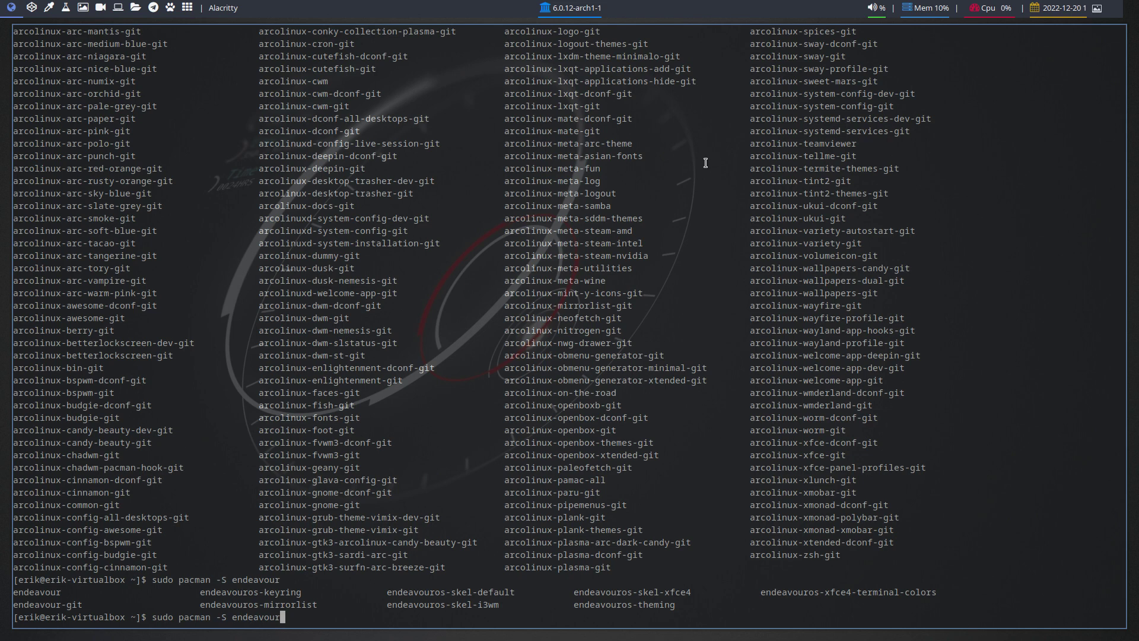
pyautogui.press('super+shift+d')
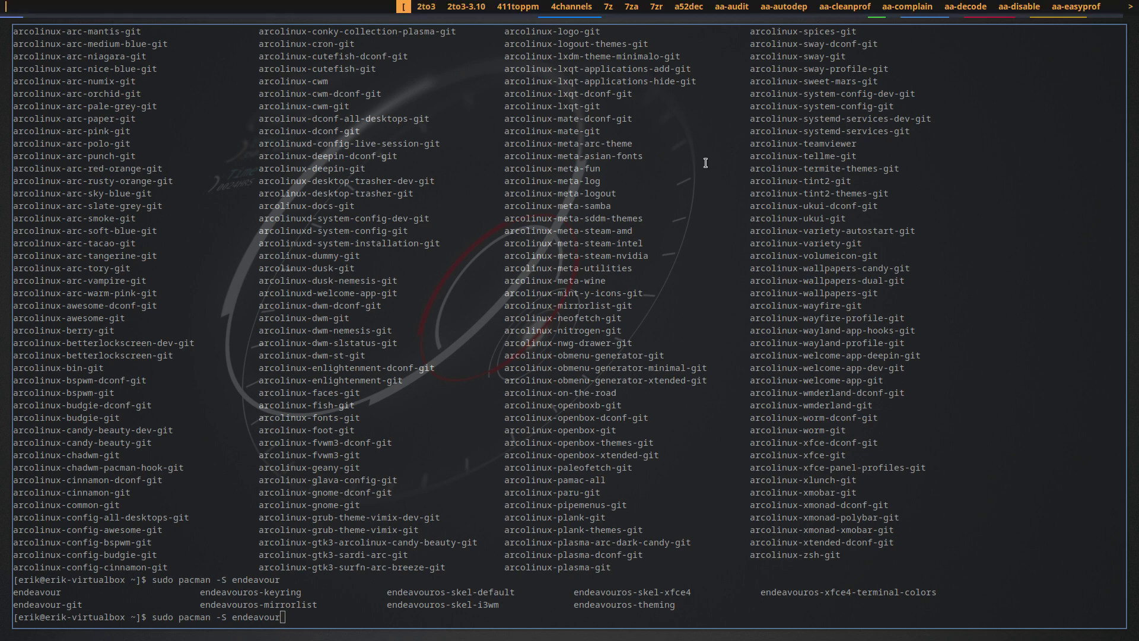
# Step: Launch pamac-manager from dmenu and search 'endeav' to see suggestions like endeavouros-mirrorlist
pyautogui.write('pama')
pyautogui.press('Right')
pyautogui.press('Right')
pyautogui.press('Right')
pyautogui.press('Return')
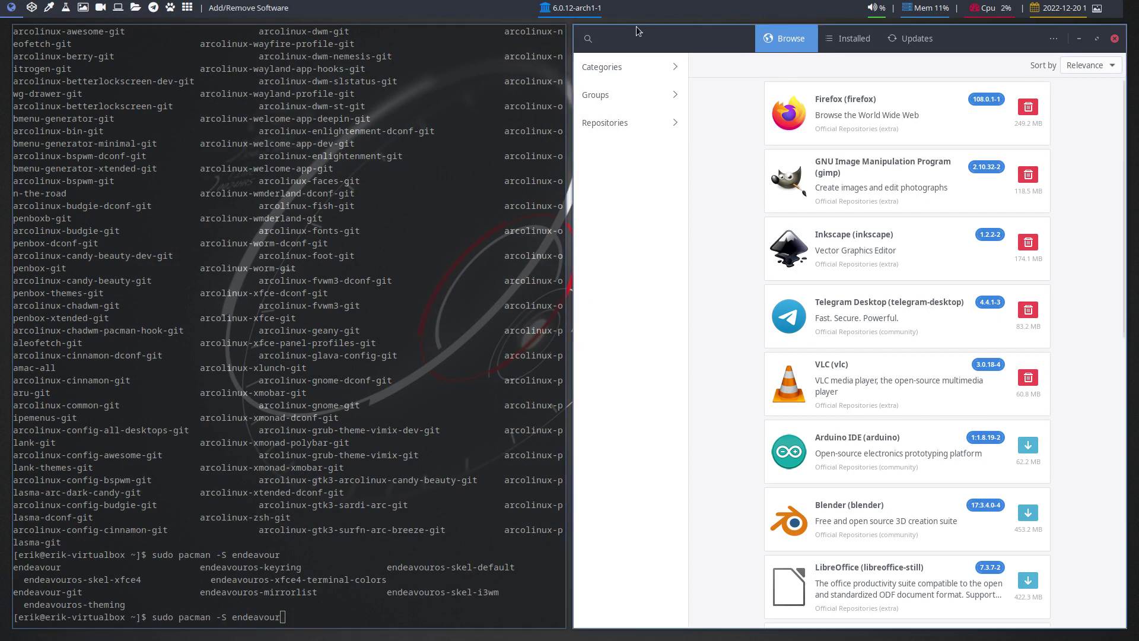
pyautogui.click(586, 39)
pyautogui.write('endeav')
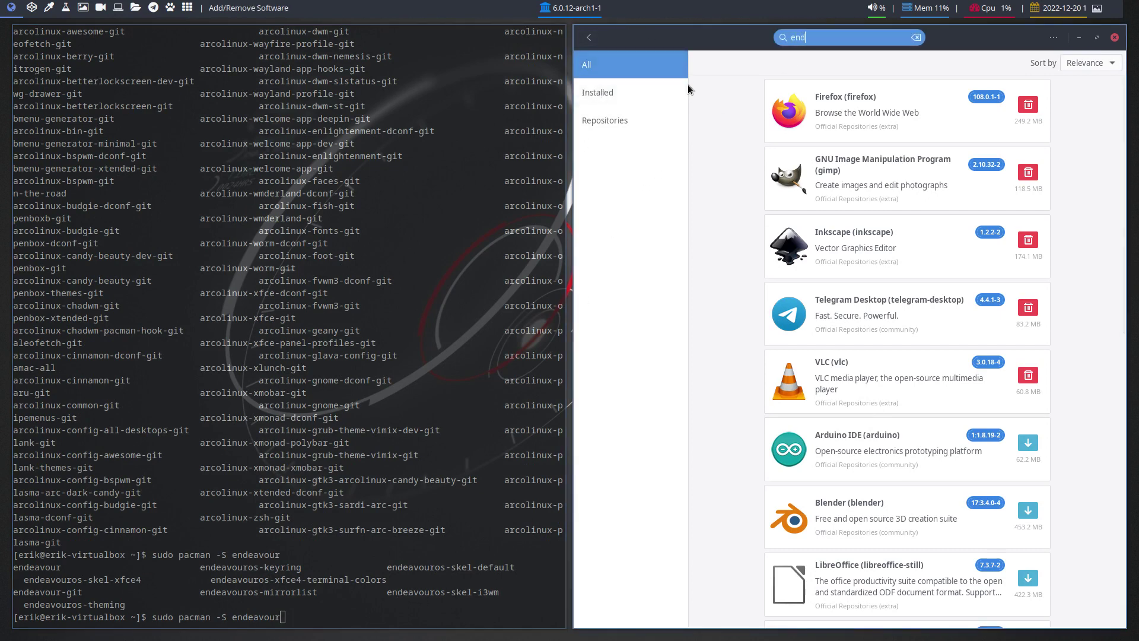
pyautogui.press('Down')
pyautogui.press('Down')
pyautogui.press('Down')
pyautogui.press('Down')
pyautogui.press('Down')
pyautogui.press('Down')
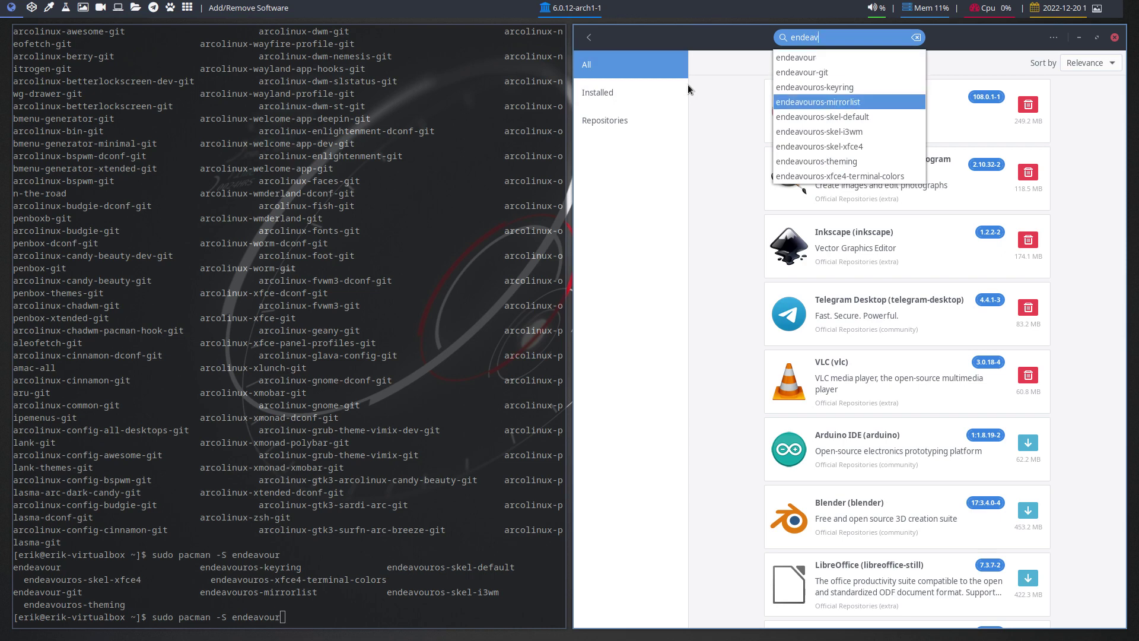